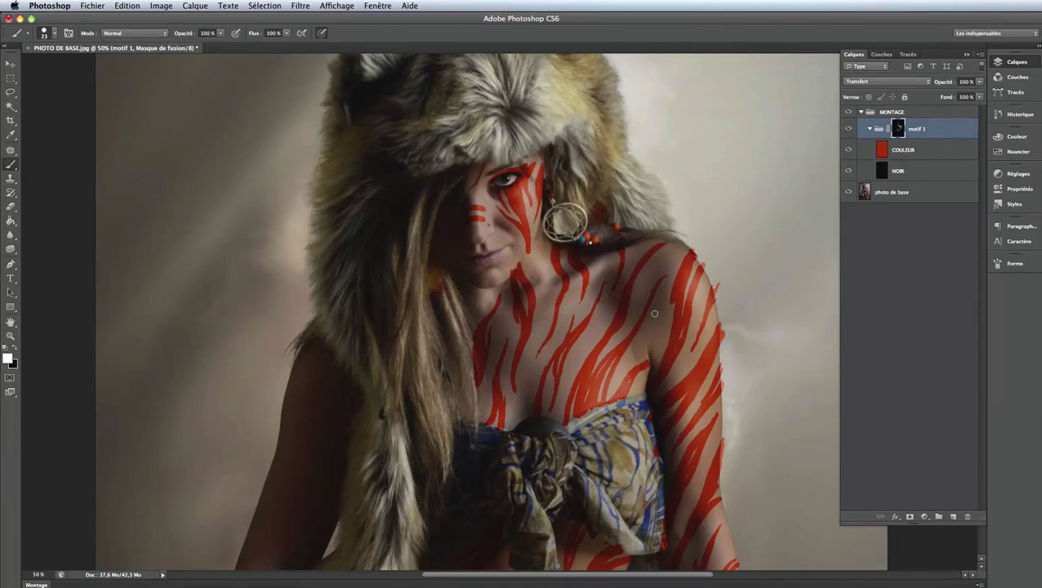
Zoom in on the red-striped woman to 66.7%.
{"action": "key", "text": "ctrl+plus"}
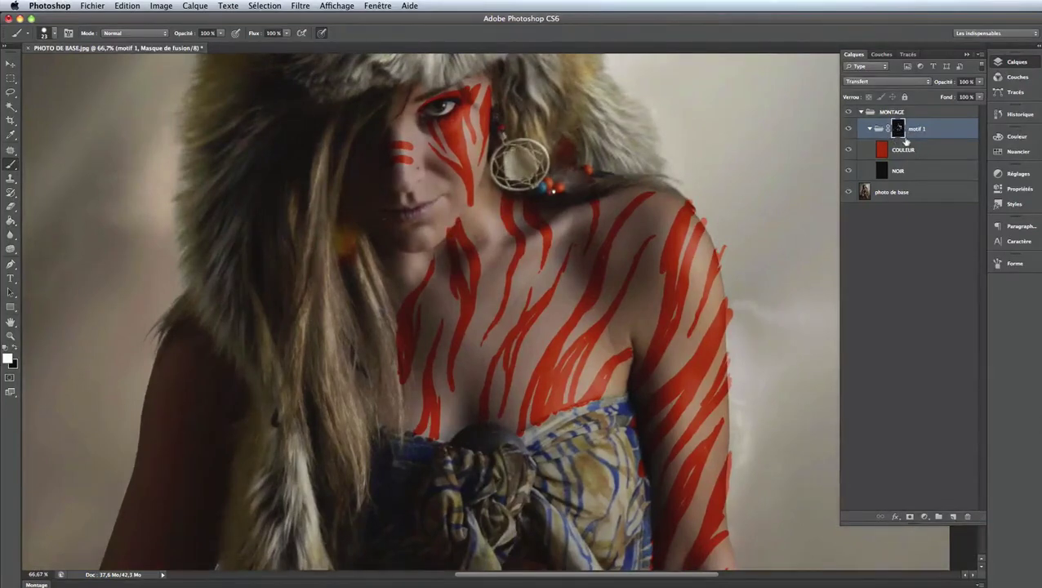
Open Liquify on the stripe mask with a Fusion photo backdrop and test an undone warp.
{"action": "left_click", "coordinate": [301, 7]}
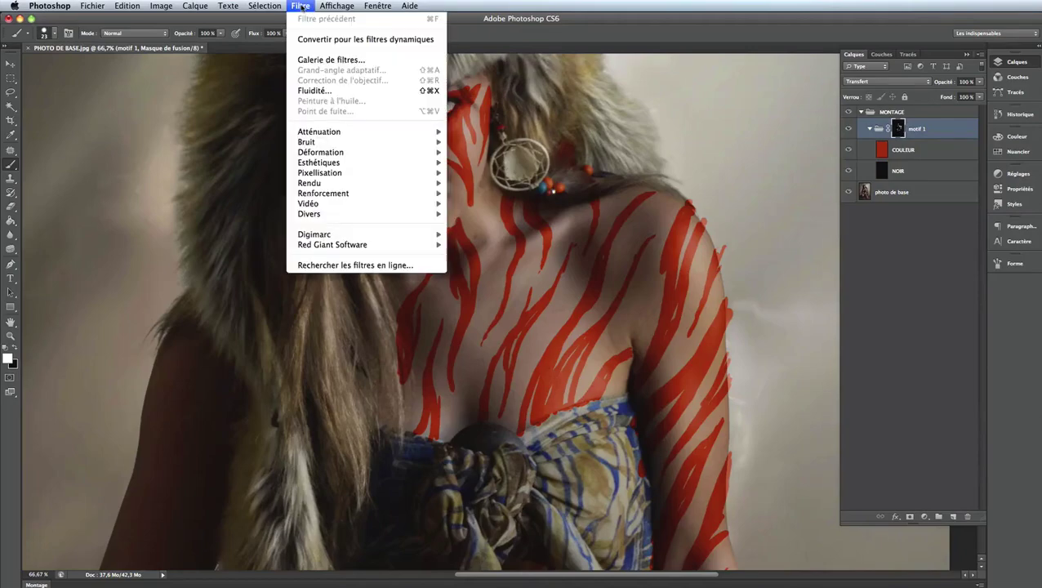
{"action": "left_click", "coordinate": [351, 90]}
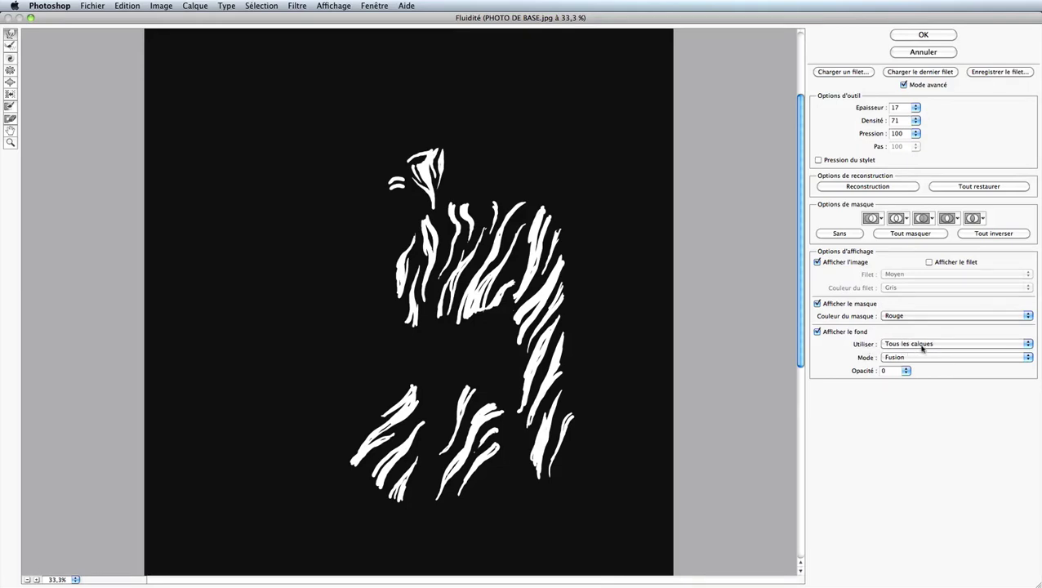
{"action": "left_click", "coordinate": [900, 358]}
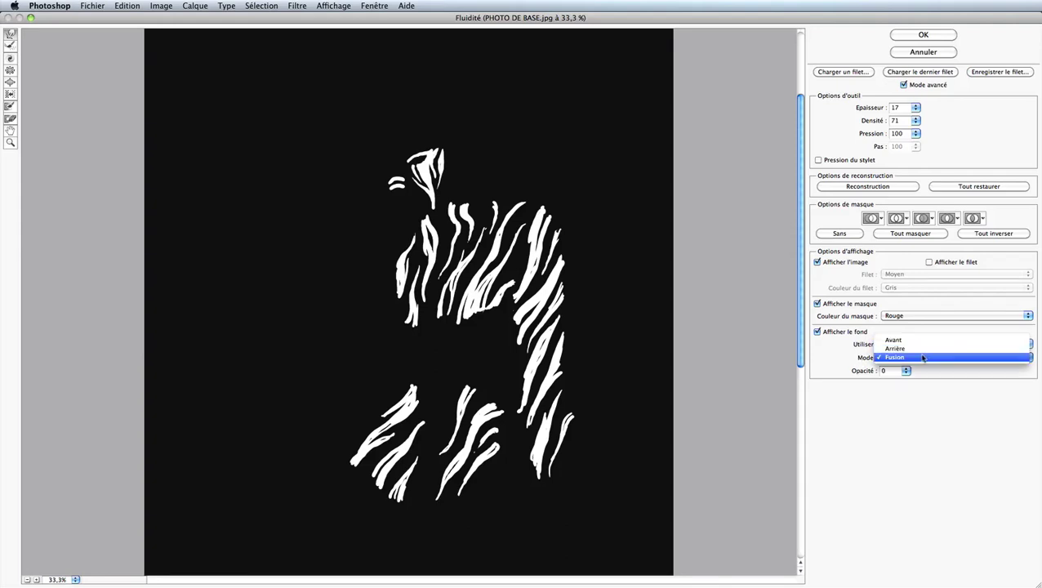
{"action": "left_click", "coordinate": [923, 358]}
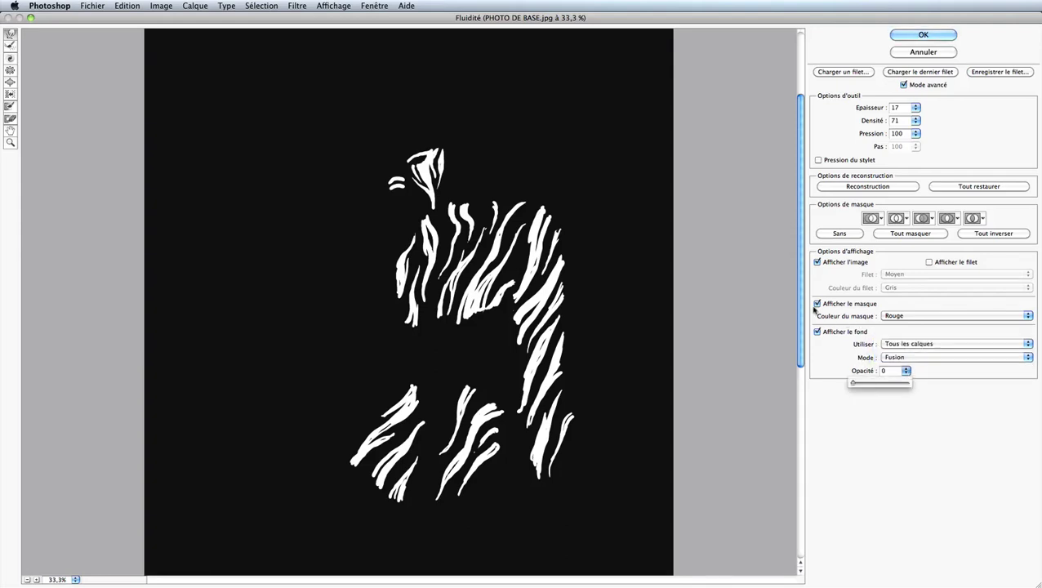
{"action": "key", "text": "bracketright"}
{"action": "key", "text": "bracketright"}
{"action": "key", "text": "bracketright"}
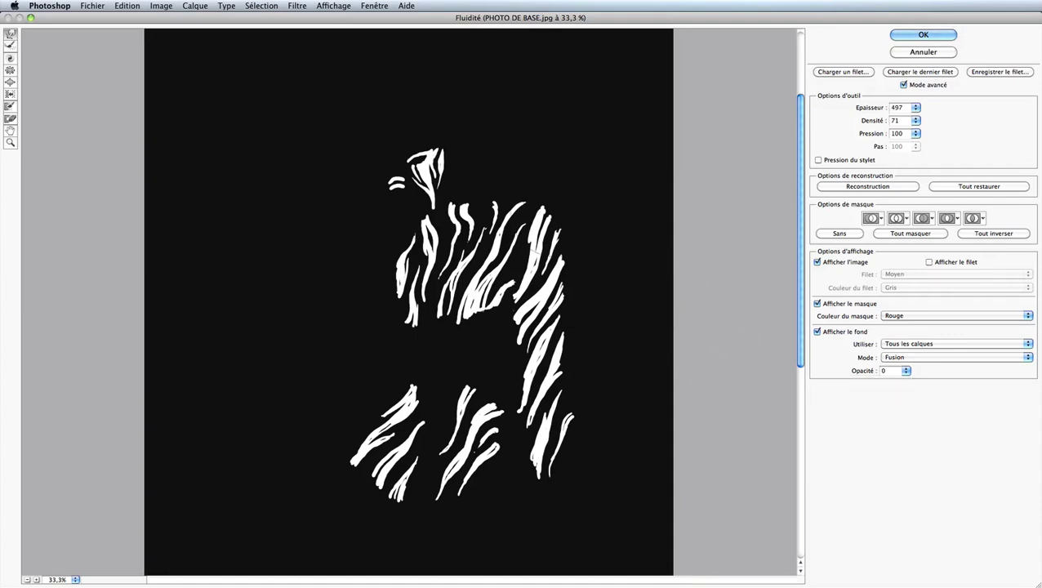
{"action": "left_click_drag", "start_coordinate": [543, 237], "coordinate": [554, 147]}
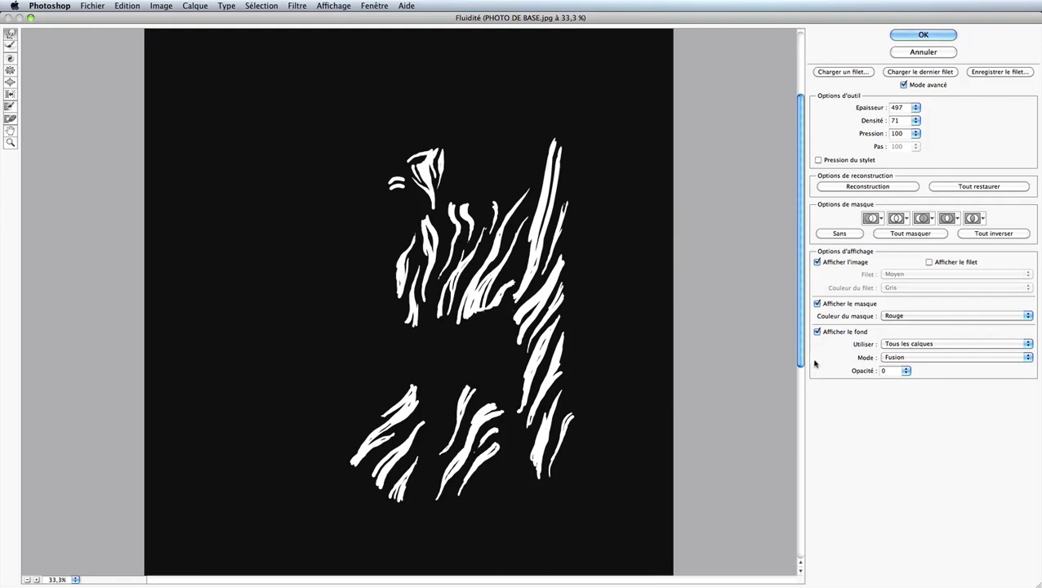
{"action": "key", "text": "ctrl+z"}
Dim the backdrop photo to 50 opacity and zoom the preview to 66.7%.
{"action": "left_click", "coordinate": [906, 371]}
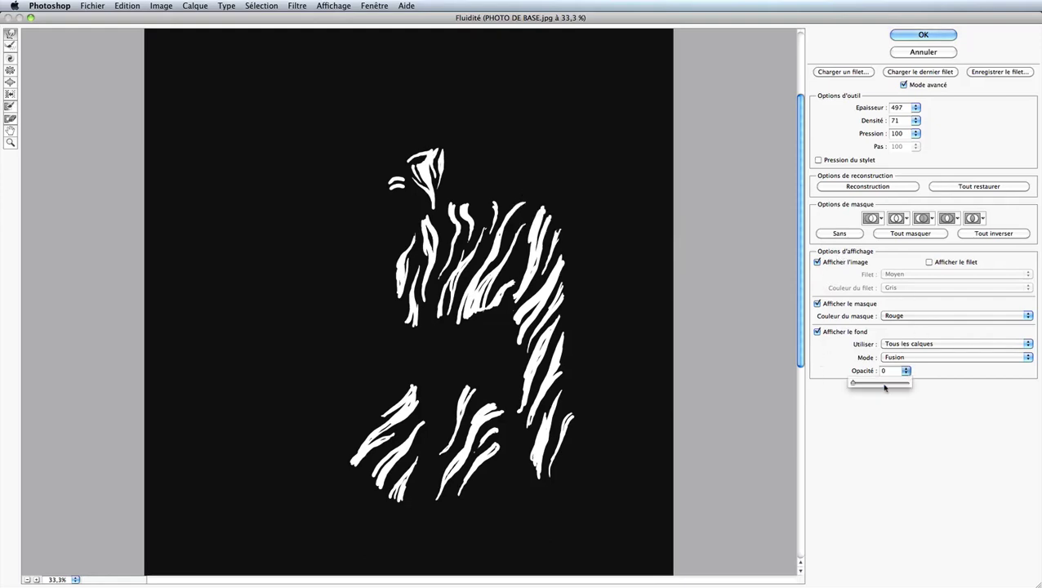
{"action": "left_click_drag", "start_coordinate": [853, 382], "coordinate": [926, 381]}
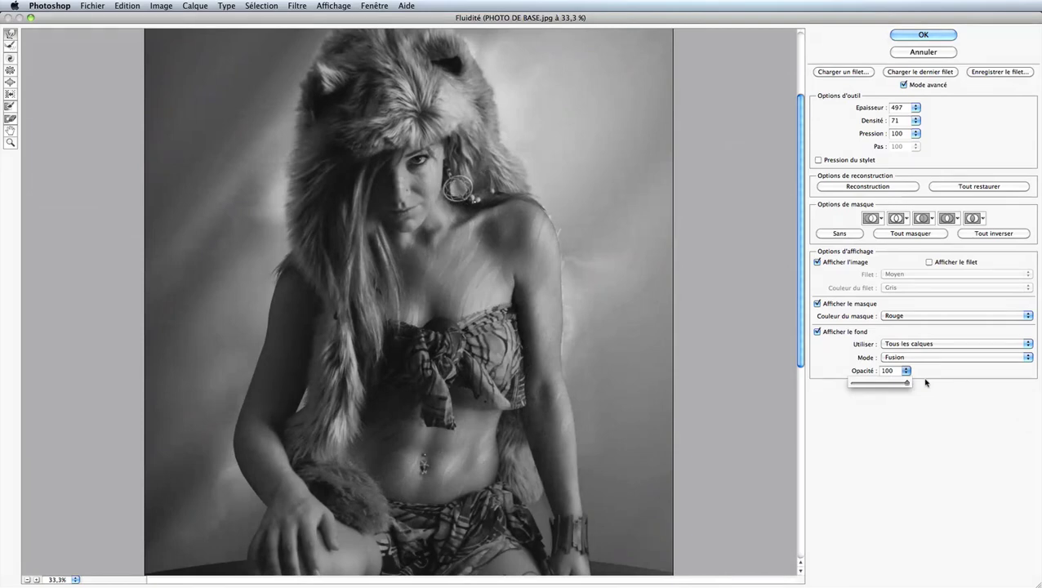
{"action": "mouse_move", "coordinate": [926, 382]}
{"action": "left_mouse_down"}
{"action": "mouse_move", "coordinate": [878, 382]}
{"action": "mouse_move", "coordinate": [881, 403]}
{"action": "left_mouse_up"}
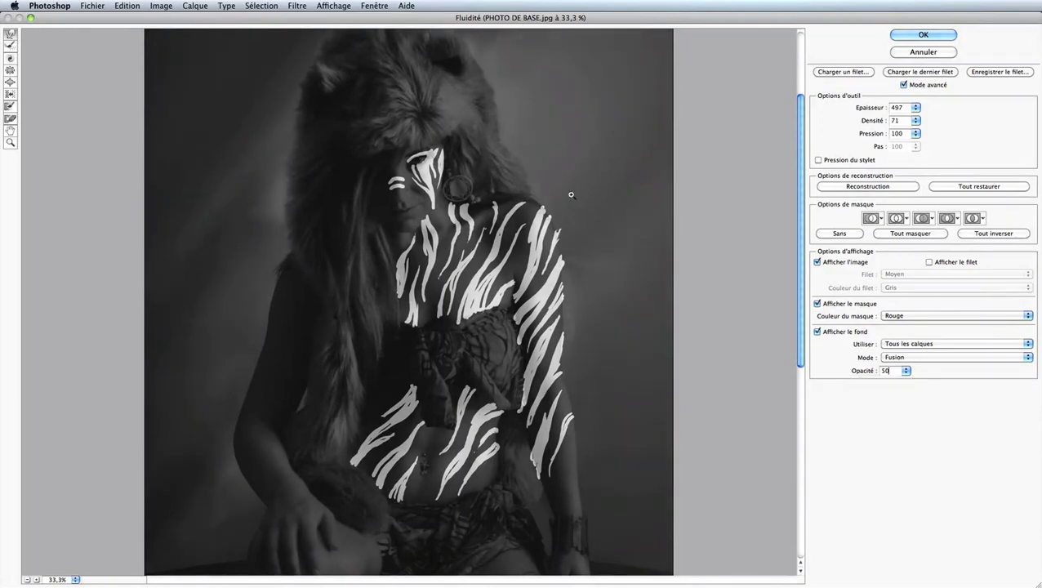
{"action": "key", "text": "ctrl+plus"}
{"action": "key", "text": "ctrl+plus"}
Lower the warp brush density to 70, testing and undoing a shoulder stripe push.
{"action": "scroll", "coordinate": [593, 152], "scroll_direction": "up", "scroll_amount": 5}
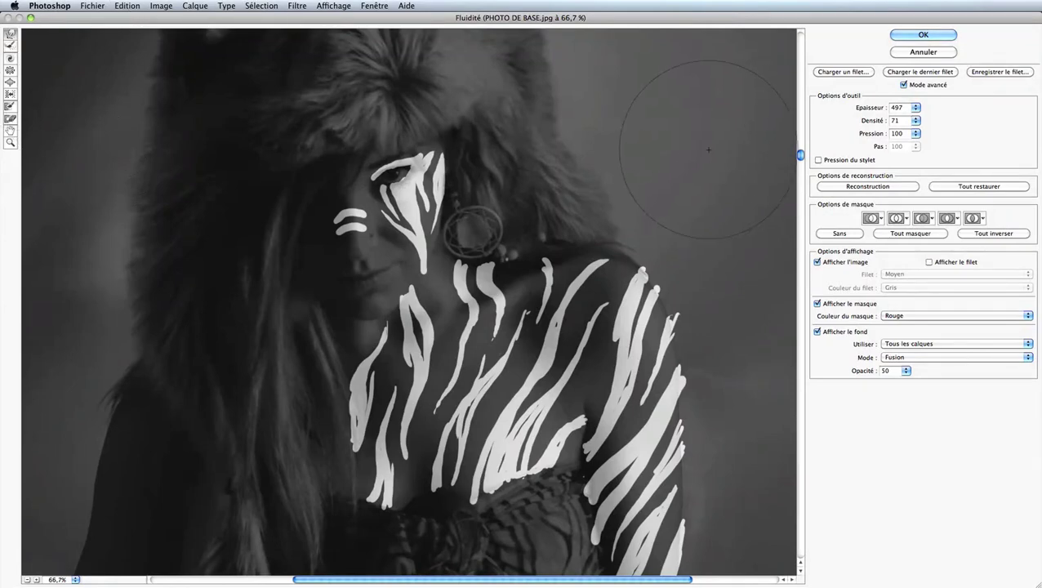
{"action": "key", "text": "shift+Down"}
{"action": "key", "text": "shift+Down"}
{"action": "key", "text": "shift+Down"}
{"action": "key", "text": "shift+Down"}
{"action": "key", "text": "shift+Down"}
{"action": "key", "text": "shift+Down"}
{"action": "key", "text": "shift+Down"}
{"action": "key", "text": "shift+Down"}
{"action": "key", "text": "shift+Down"}
{"action": "key", "text": "shift+Down"}
{"action": "key", "text": "shift+Down"}
{"action": "key", "text": "shift+Down"}
{"action": "key", "text": "shift+Down"}
{"action": "key", "text": "shift+Down"}
{"action": "key", "text": "shift+Down"}
{"action": "key", "text": "shift+Down"}
{"action": "key", "text": "shift+Down"}
{"action": "key", "text": "shift+Down"}
{"action": "key", "text": "shift+Down"}
{"action": "key", "text": "shift+Down"}
{"action": "left_click", "coordinate": [915, 124]}
{"action": "left_click", "coordinate": [891, 120]}
{"action": "scroll", "coordinate": [665, 275], "scroll_direction": "up", "scroll_amount": 1}
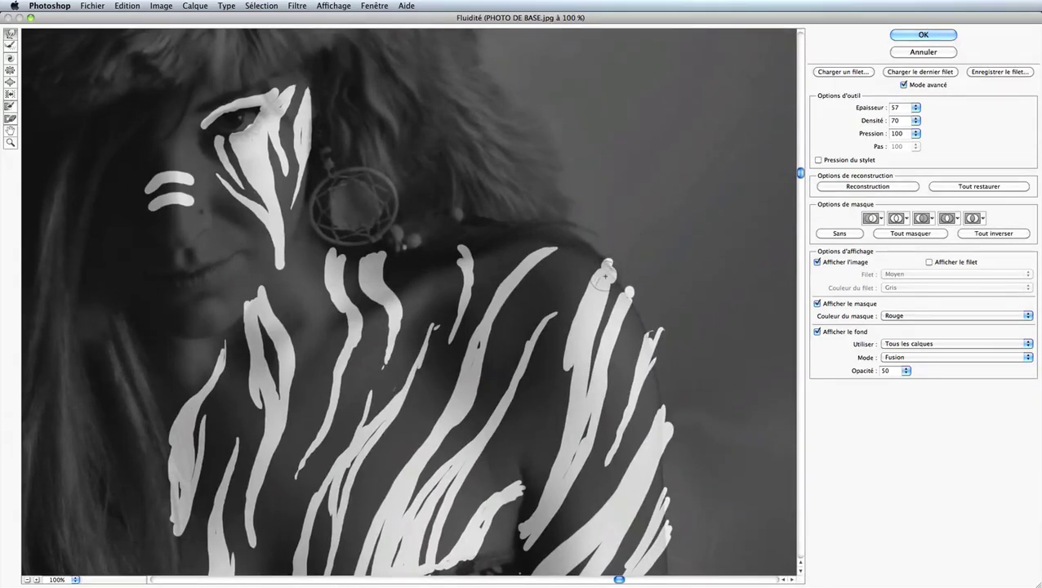
{"action": "left_click_drag", "start_coordinate": [603, 278], "coordinate": [597, 216]}
{"action": "key", "text": "ctrl+z"}
Zoom the preview to 200% on the shoulder and set the brush size to 34.
{"action": "key", "text": "ctrl+plus"}
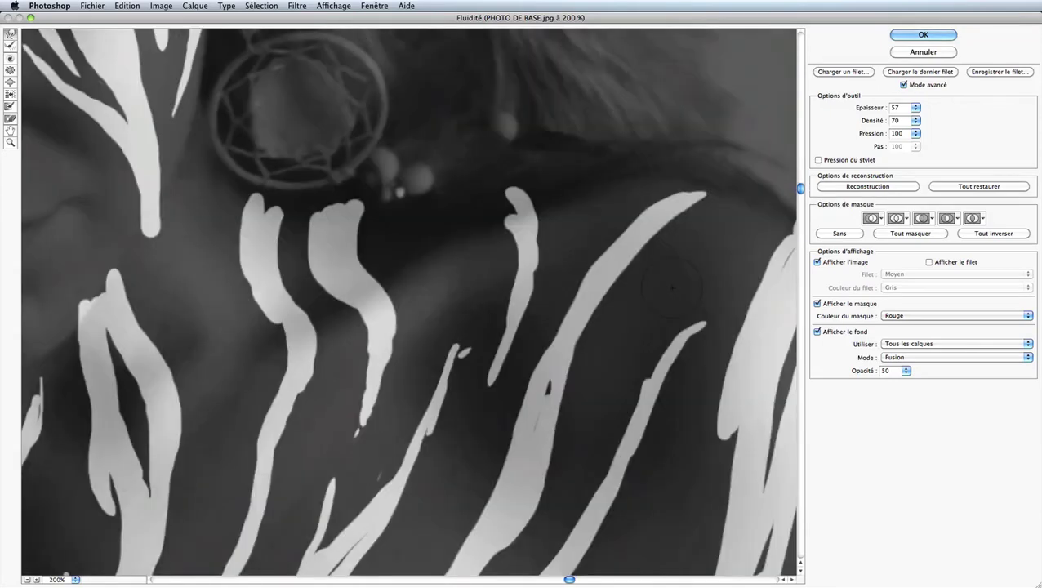
{"action": "scroll", "coordinate": [384, 237], "scroll_direction": "right", "scroll_amount": 10}
{"action": "scroll", "coordinate": [384, 237], "scroll_direction": "down", "scroll_amount": 2}
{"action": "scroll", "coordinate": [449, 196], "scroll_direction": "right", "scroll_amount": 8}
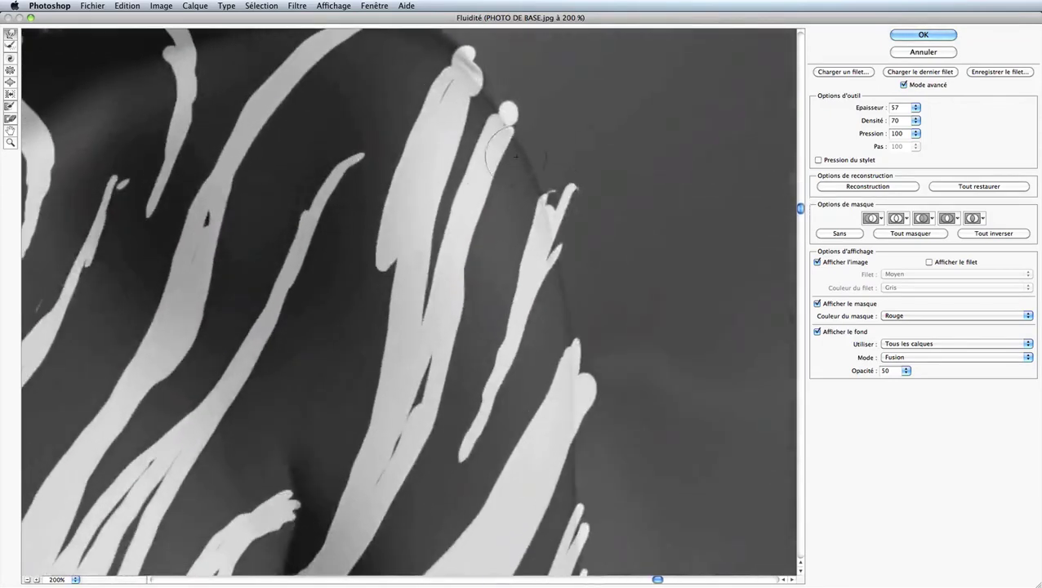
{"action": "scroll", "coordinate": [516, 156], "scroll_direction": "up", "scroll_amount": 3}
{"action": "scroll", "coordinate": [517, 156], "scroll_direction": "left", "scroll_amount": 3}
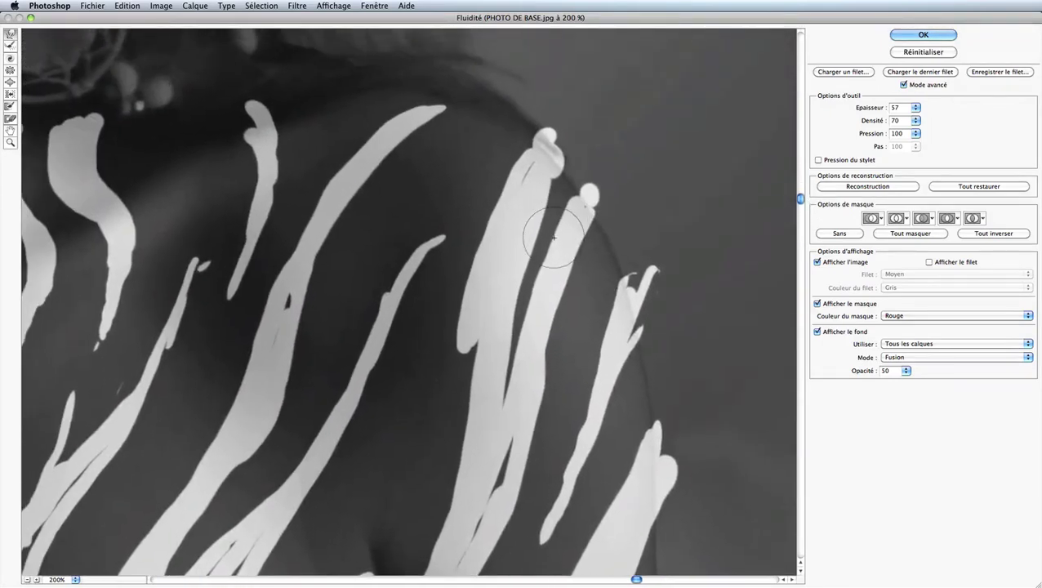
{"action": "key", "text": "bracketleft"}
{"action": "key", "text": "bracketleft"}
{"action": "key", "text": "bracketleft"}
{"action": "key", "text": "bracketleft"}
{"action": "key", "text": "bracketleft"}
{"action": "key", "text": "bracketleft"}
{"action": "key", "text": "bracketleft"}
{"action": "key", "text": "bracketleft"}
{"action": "key", "text": "bracketleft"}
{"action": "key", "text": "bracketleft"}
{"action": "left_click", "coordinate": [915, 106]}
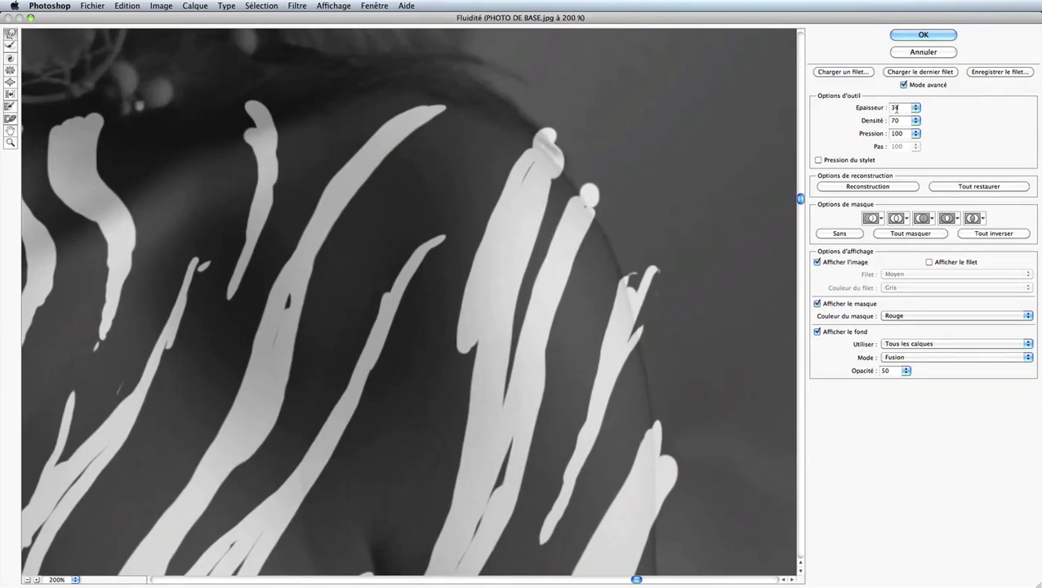
{"action": "scroll", "coordinate": [572, 114], "scroll_direction": "down", "scroll_amount": 2}
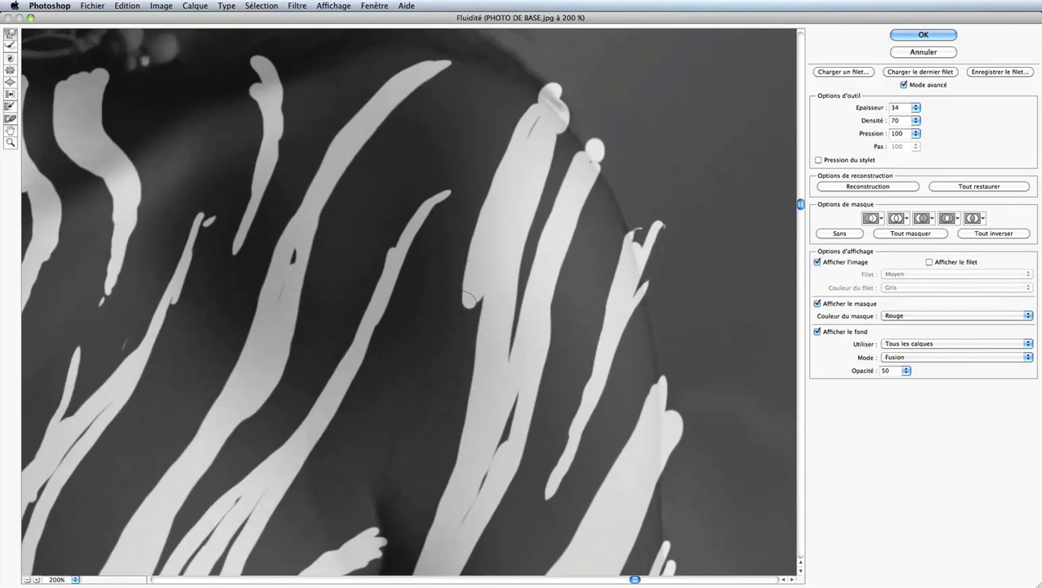
Warp the shoulder stripe ends, closing a notch and pulling them into pointed tips.
{"action": "left_click_drag", "start_coordinate": [470, 307], "coordinate": [452, 370]}
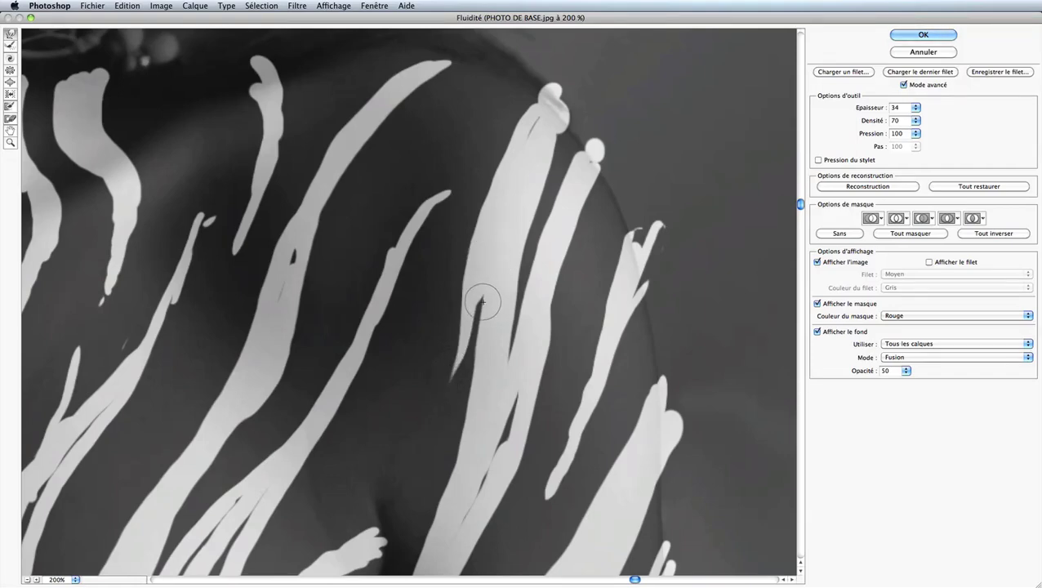
{"action": "left_click_drag", "start_coordinate": [483, 303], "coordinate": [496, 246]}
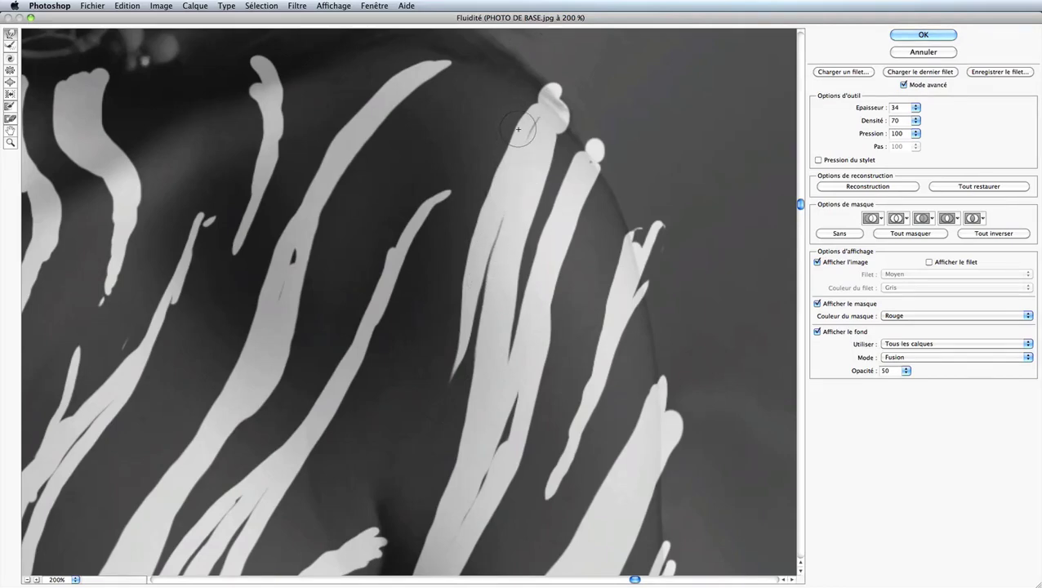
{"action": "mouse_move", "coordinate": [518, 128]}
{"action": "left_mouse_down"}
{"action": "mouse_move", "coordinate": [548, 80]}
{"action": "mouse_move", "coordinate": [574, 145]}
{"action": "left_mouse_up"}
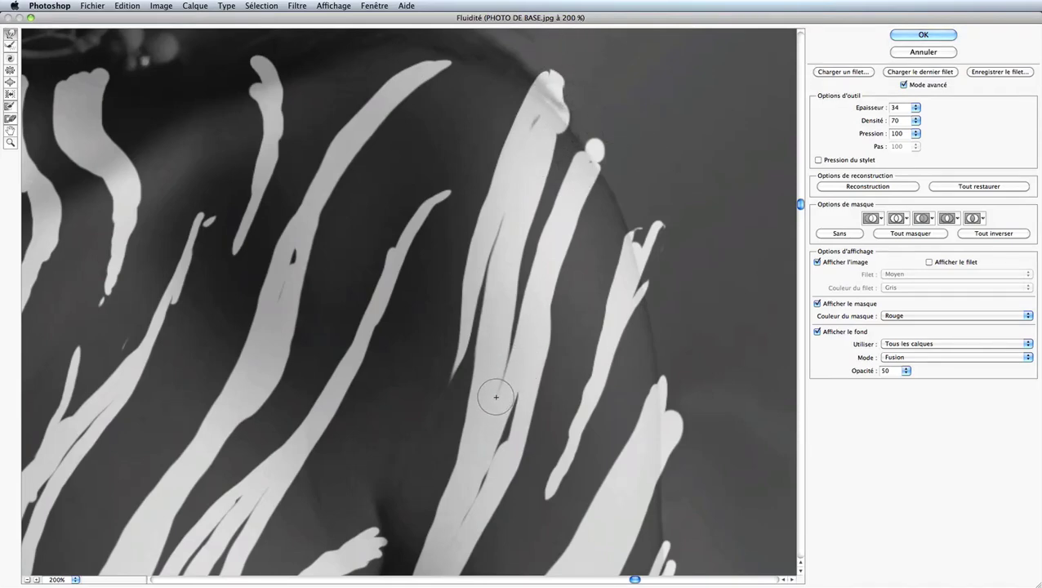
{"action": "mouse_move", "coordinate": [594, 153]}
{"action": "left_mouse_down"}
{"action": "mouse_move", "coordinate": [606, 114]}
{"action": "mouse_move", "coordinate": [584, 152]}
{"action": "left_mouse_up"}
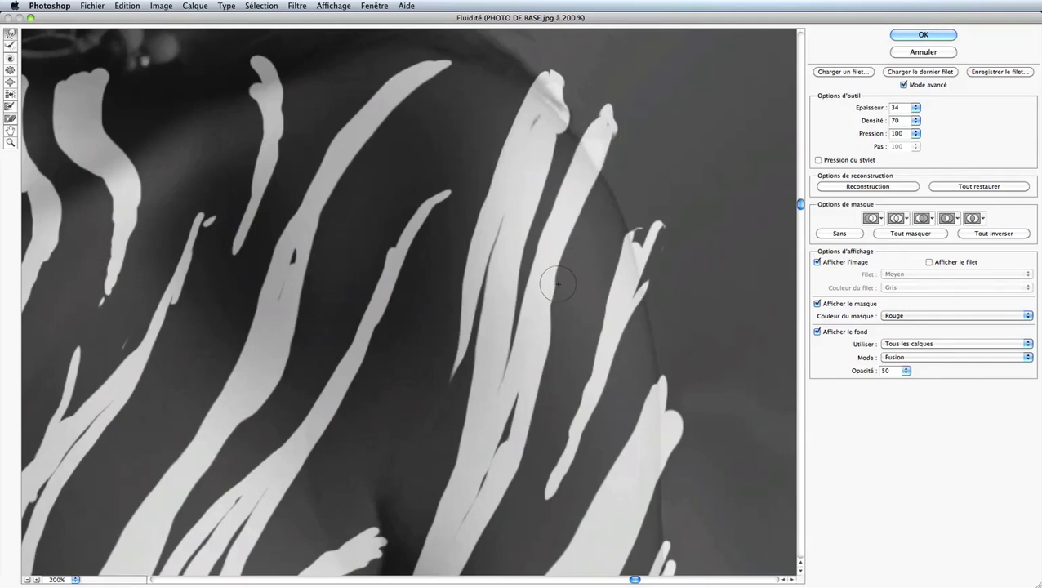
{"action": "scroll", "coordinate": [584, 274], "scroll_direction": "down", "scroll_amount": 2}
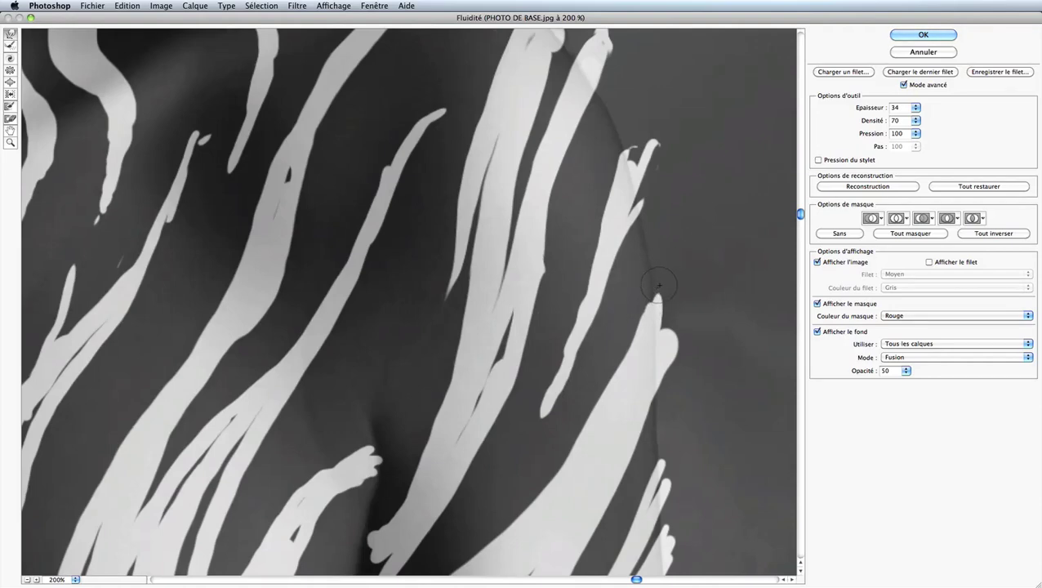
{"action": "key", "text": "alt"}
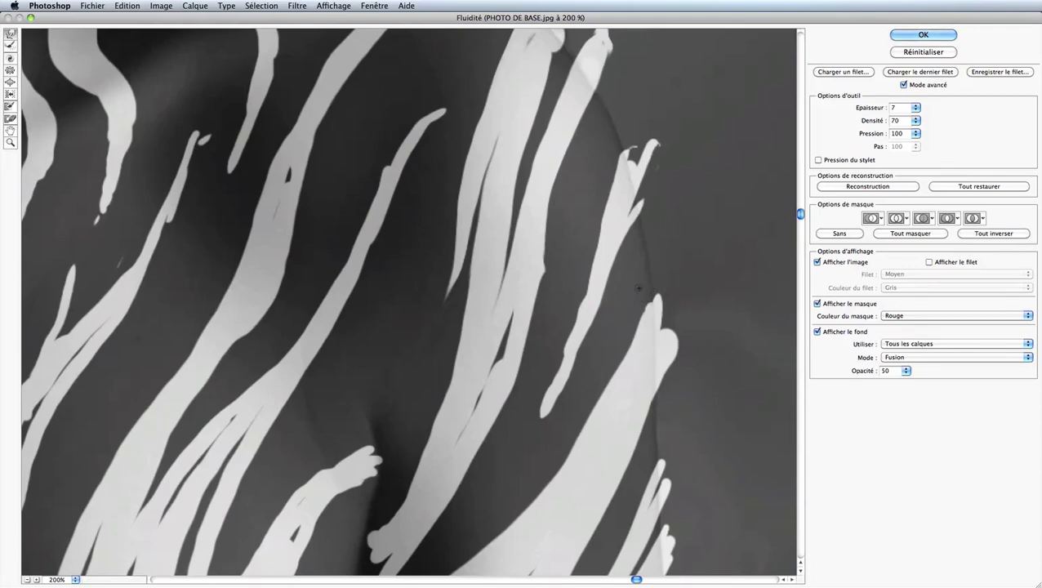
Smear the pale chest stripe into a thin streak near the shoulder edge.
{"action": "key", "text": "bracketright"}
{"action": "key", "text": "bracketright"}
{"action": "key", "text": "bracketright"}
{"action": "key", "text": "bracketleft"}
{"action": "key", "text": "bracketleft"}
{"action": "key", "text": "bracketleft"}
{"action": "left_click_drag", "start_coordinate": [540, 263], "coordinate": [553, 308]}
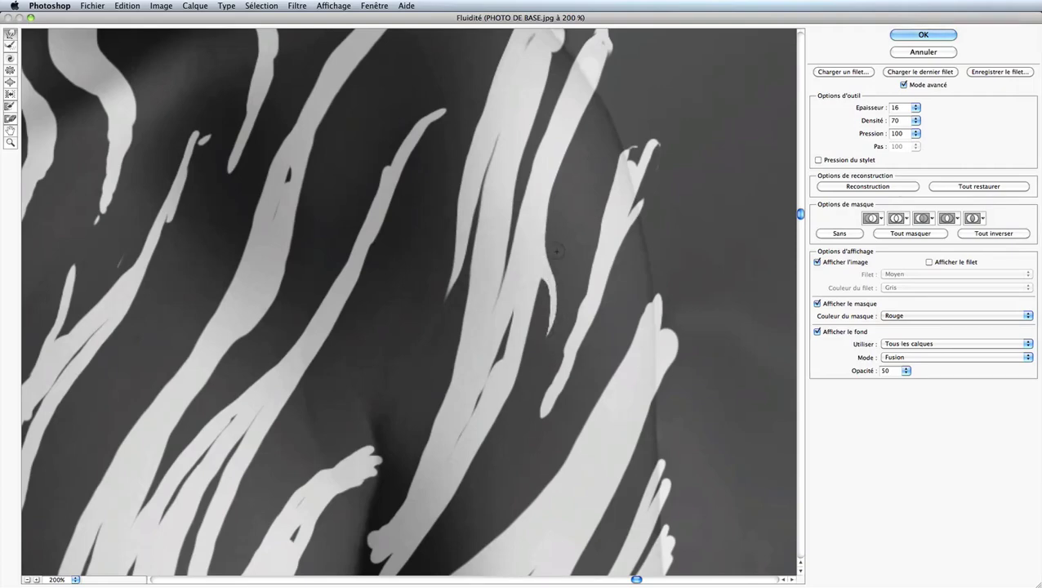
{"action": "left_click_drag", "start_coordinate": [562, 220], "coordinate": [565, 272]}
{"action": "key", "text": "alt"}
{"action": "scroll", "coordinate": [564, 268], "scroll_direction": "down", "scroll_amount": 3}
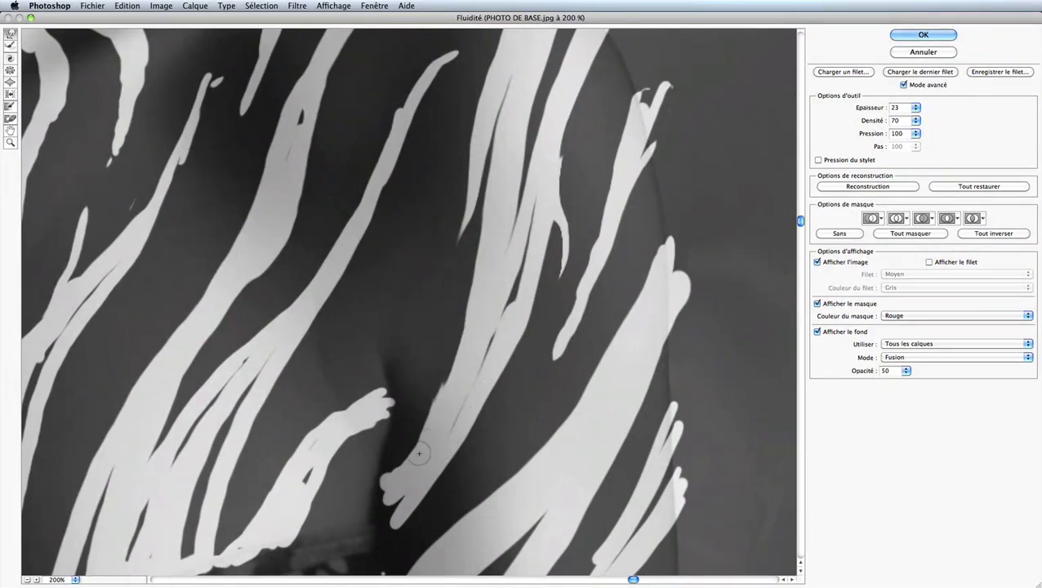
Extend a chest stripe into a pointed tip, curl the blobby end, zoom to 100%.
{"action": "left_click_drag", "start_coordinate": [441, 396], "coordinate": [451, 327]}
{"action": "left_click_drag", "start_coordinate": [433, 416], "coordinate": [392, 511]}
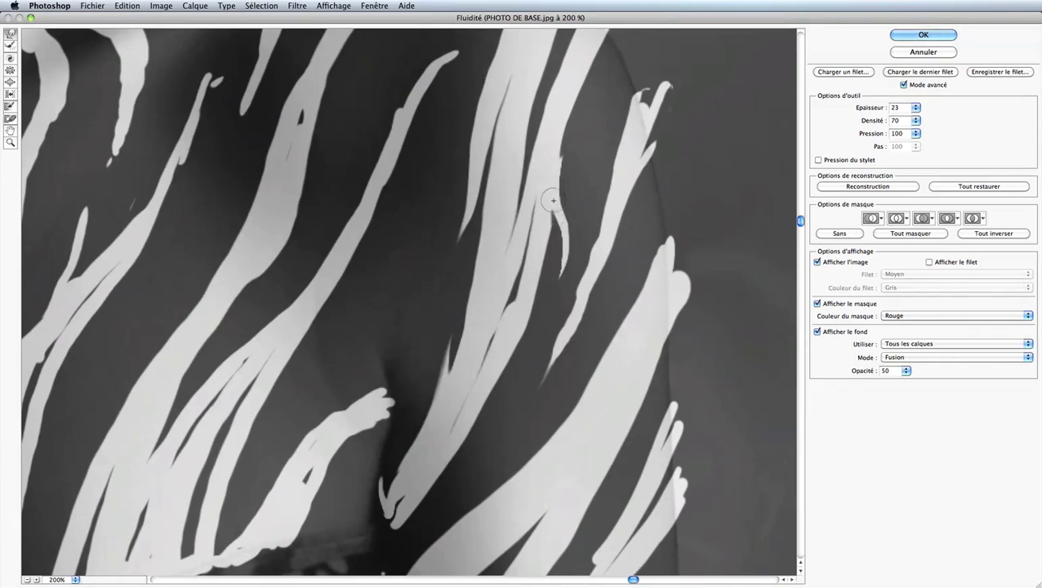
{"action": "key", "text": "super+minus"}
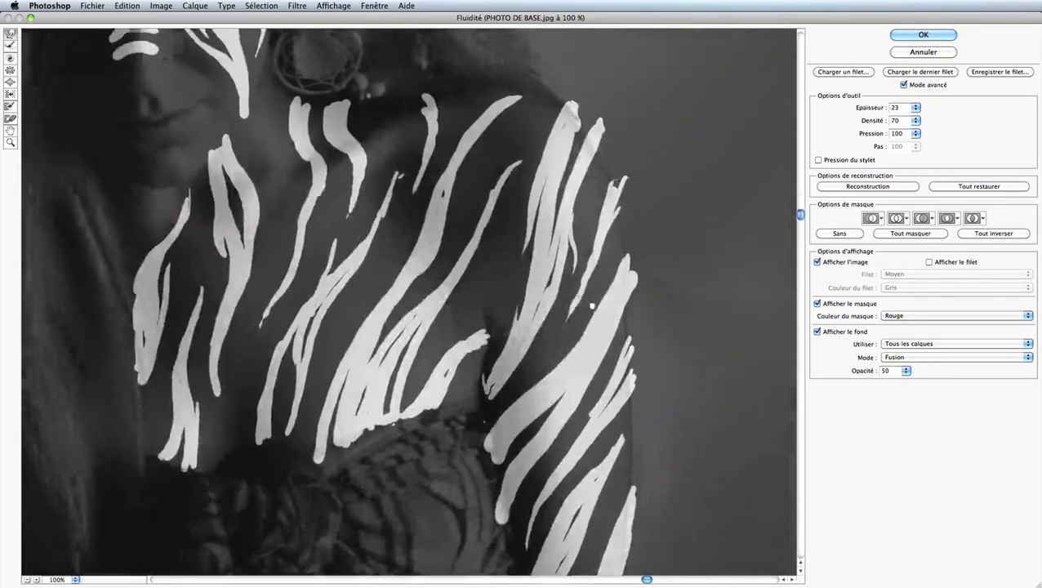
Zoom the preview to 200% and bring the eye and cheek stripes into view.
{"action": "left_click_drag", "start_coordinate": [591, 305], "coordinate": [625, 369]}
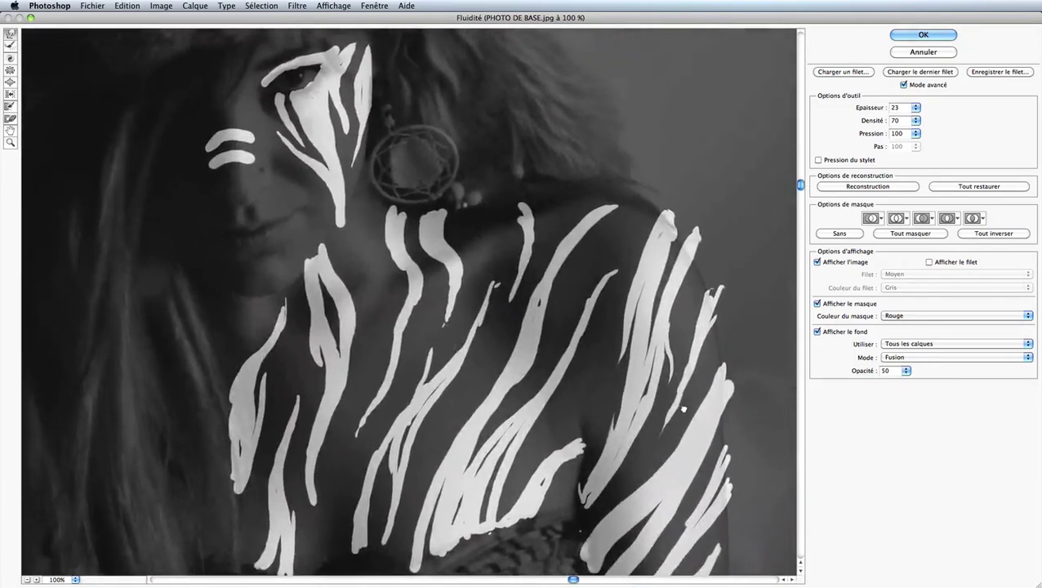
{"action": "key", "text": "super+plus"}
{"action": "mouse_move", "coordinate": [563, 274]}
{"action": "left_mouse_down"}
{"action": "mouse_move", "coordinate": [526, 269]}
{"action": "mouse_move", "coordinate": [521, 278]}
{"action": "left_mouse_up"}
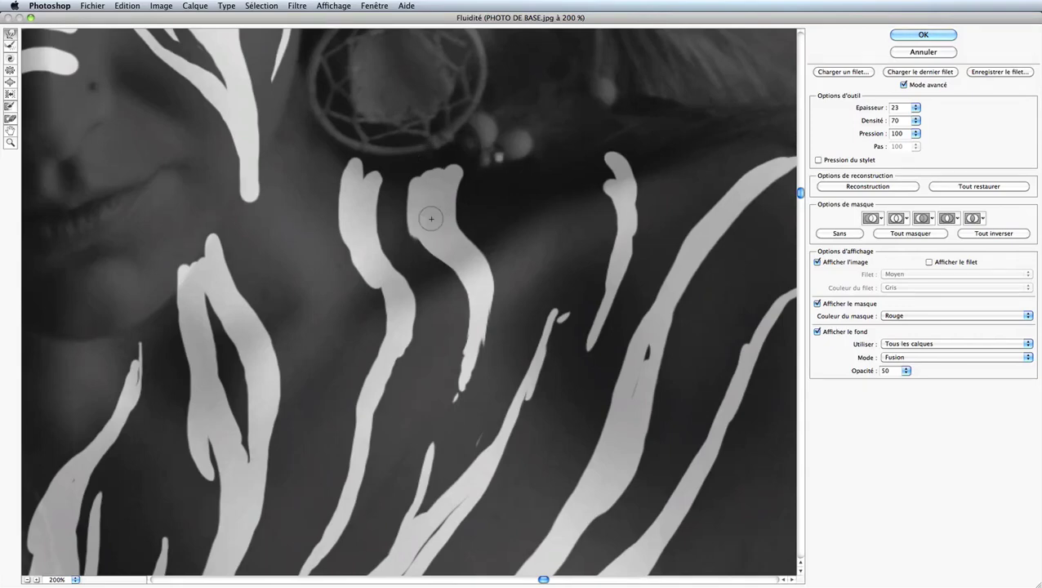
{"action": "left_click_drag", "start_coordinate": [374, 187], "coordinate": [455, 391]}
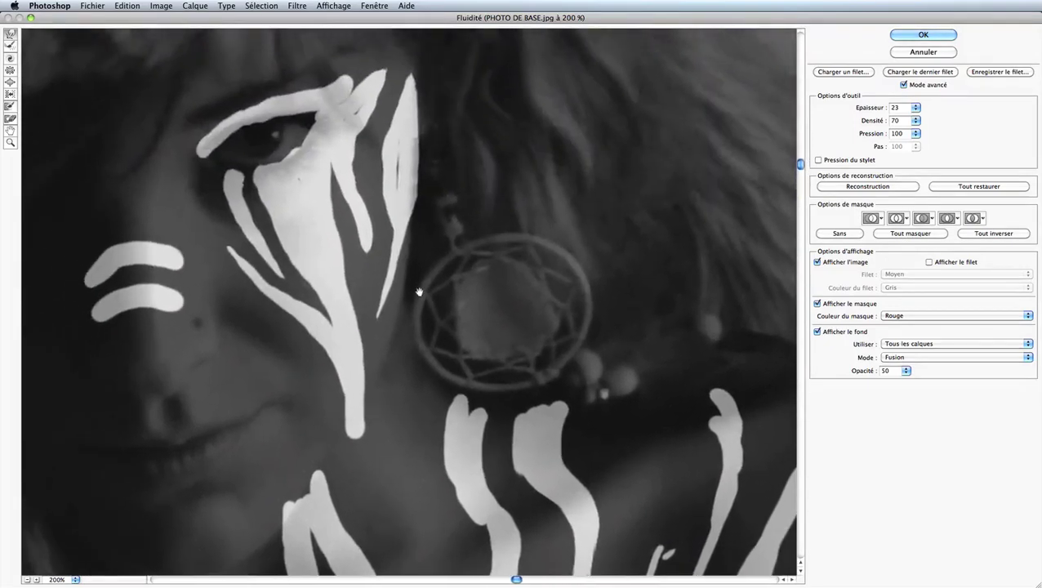
{"action": "left_click_drag", "start_coordinate": [419, 291], "coordinate": [456, 312]}
{"action": "left_click_drag", "start_coordinate": [405, 192], "coordinate": [423, 240]}
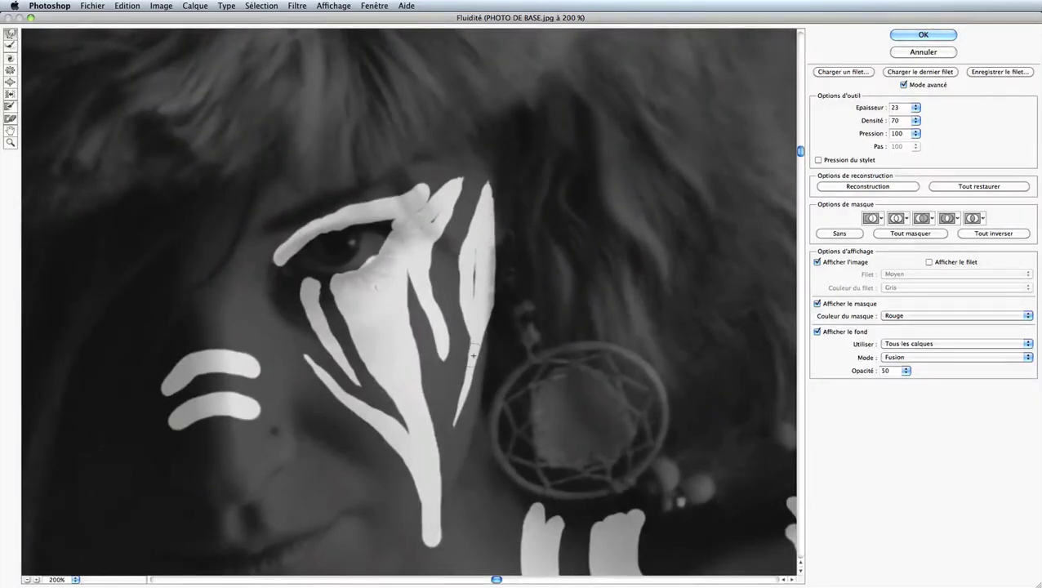
{"action": "scroll", "coordinate": [473, 356], "scroll_direction": "down", "scroll_amount": 3}
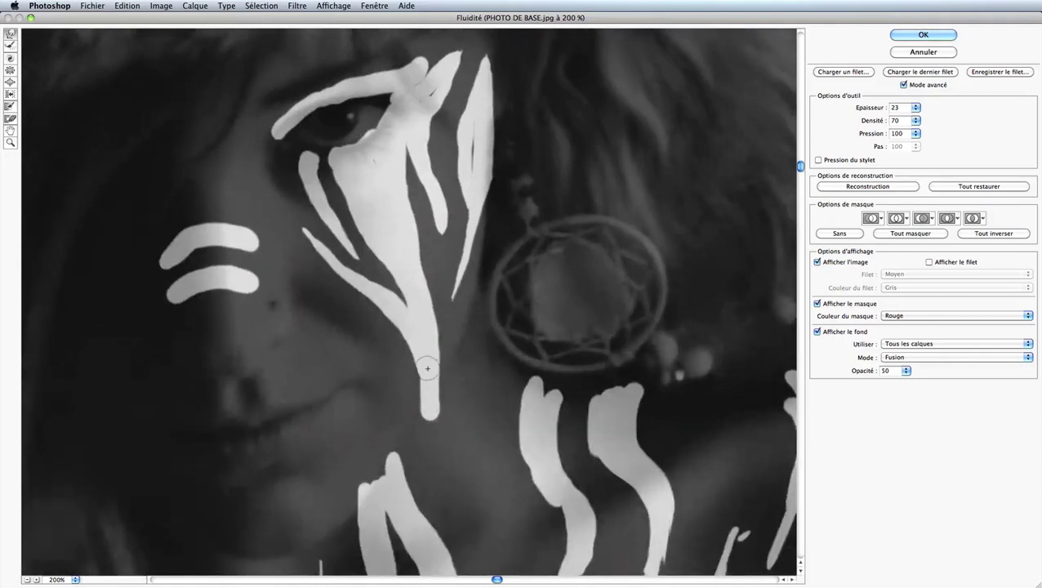
Stretch the cheek stripe tips up and down into thin points.
{"action": "left_click_drag", "start_coordinate": [431, 409], "coordinate": [432, 435]}
{"action": "left_click_drag", "start_coordinate": [382, 487], "coordinate": [383, 430]}
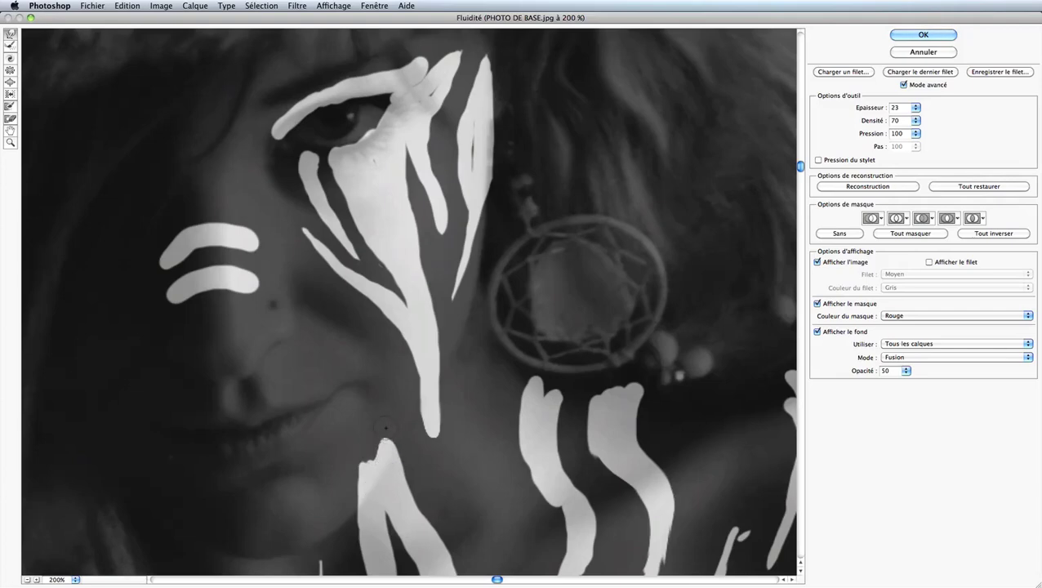
{"action": "mouse_move", "coordinate": [543, 405]}
{"action": "left_mouse_down"}
{"action": "mouse_move", "coordinate": [542, 377]}
{"action": "mouse_move", "coordinate": [562, 374]}
{"action": "left_mouse_up"}
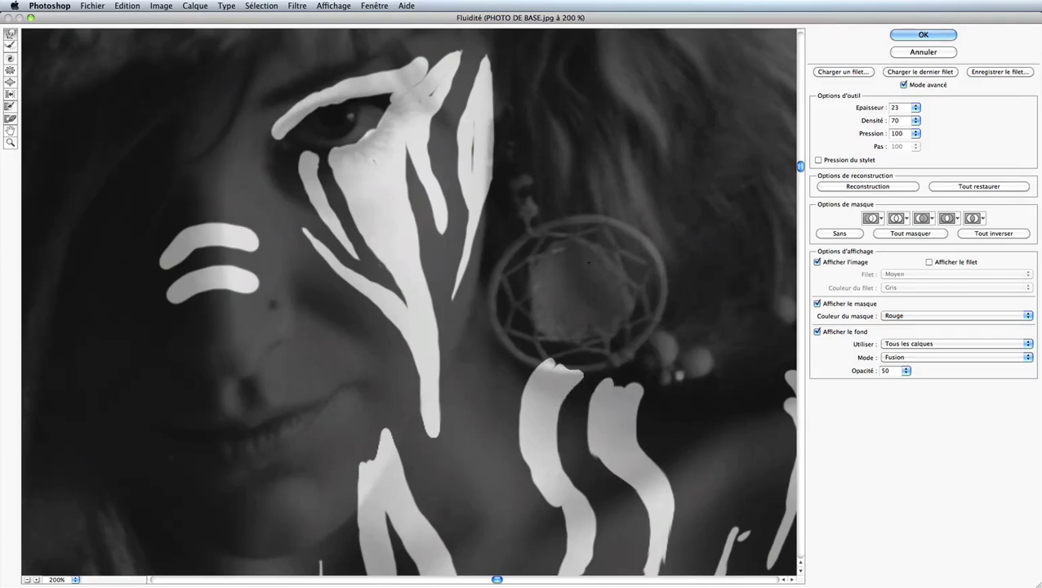
{"action": "mouse_move", "coordinate": [401, 92]}
{"action": "left_mouse_down"}
{"action": "mouse_move", "coordinate": [490, 244]}
{"action": "mouse_move", "coordinate": [390, 270]}
{"action": "left_mouse_up"}
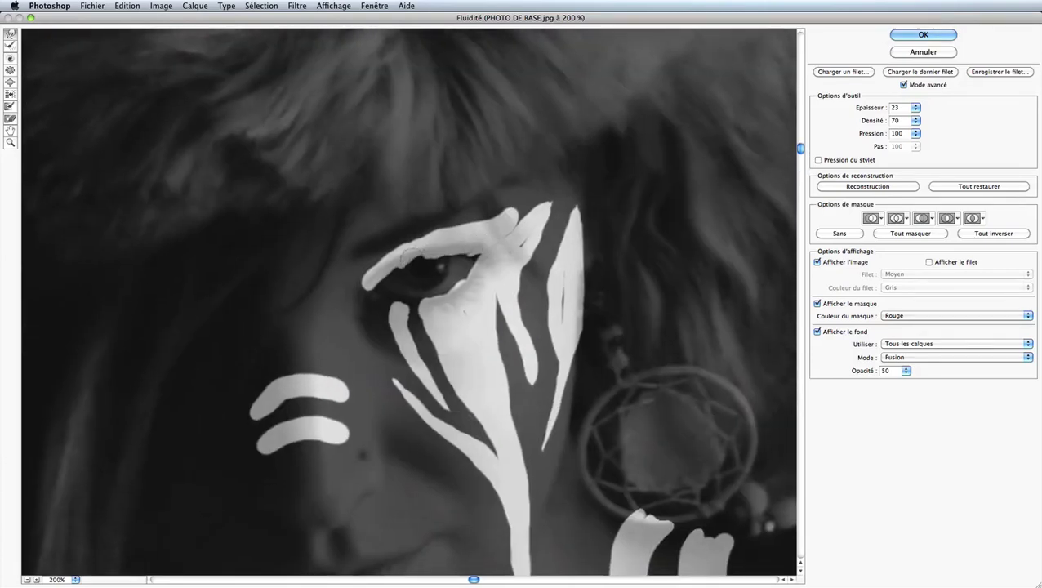
{"action": "mouse_move", "coordinate": [331, 391]}
{"action": "left_mouse_down"}
{"action": "mouse_move", "coordinate": [366, 402]}
{"action": "mouse_move", "coordinate": [249, 413]}
{"action": "mouse_move", "coordinate": [345, 402]}
{"action": "left_mouse_up"}
With a 16 brush, curve the cheek stripes and thin the eye and forehead stripes.
{"action": "key", "text": "bracketright"}
{"action": "key", "text": "bracketright"}
{"action": "key", "text": "bracketright"}
{"action": "key", "text": "bracketleft"}
{"action": "key", "text": "bracketleft"}
{"action": "key", "text": "bracketleft"}
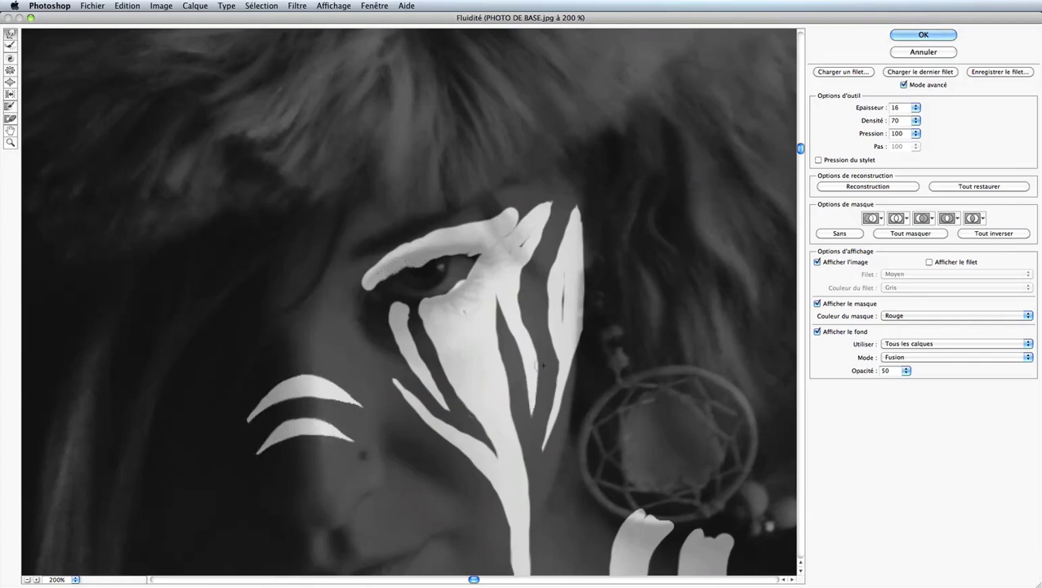
{"action": "left_click_drag", "start_coordinate": [527, 270], "coordinate": [523, 212]}
{"action": "left_click_drag", "start_coordinate": [404, 294], "coordinate": [400, 343]}
{"action": "left_click_drag", "start_coordinate": [572, 229], "coordinate": [580, 175]}
{"action": "left_click_drag", "start_coordinate": [531, 277], "coordinate": [528, 409]}
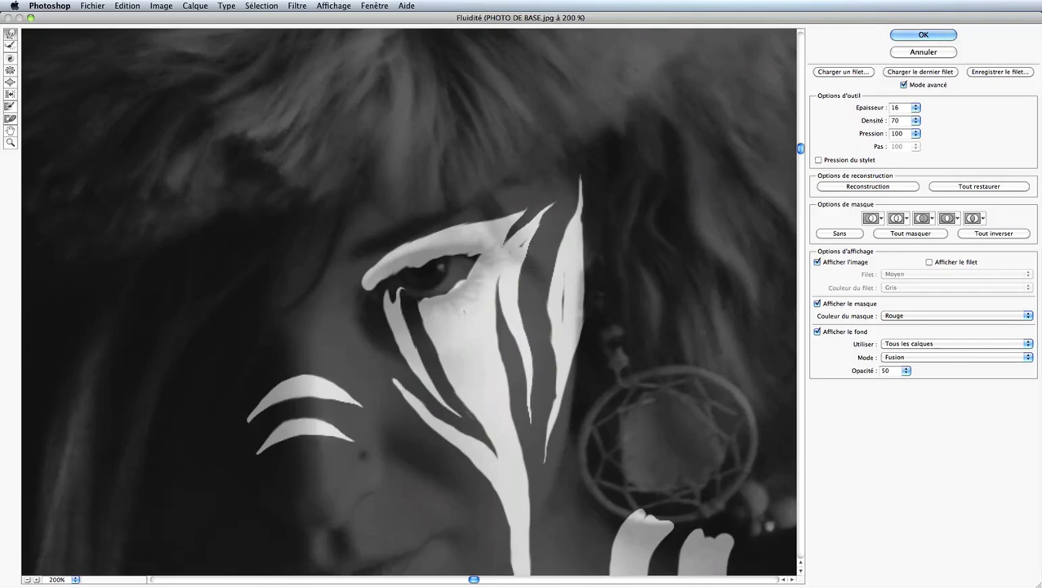
With a 21 brush, stretch the remaining stripes thinner while checking the whole image.
{"action": "scroll", "coordinate": [522, 367], "scroll_direction": "down", "scroll_amount": 5}
{"action": "left_click_drag", "start_coordinate": [414, 351], "coordinate": [412, 490]}
{"action": "scroll", "coordinate": [408, 474], "scroll_direction": "down", "scroll_amount": 3}
{"action": "key", "text": "bracketright"}
{"action": "key", "text": "bracketright"}
{"action": "key", "text": "bracketright"}
{"action": "left_click_drag", "start_coordinate": [418, 270], "coordinate": [418, 331]}
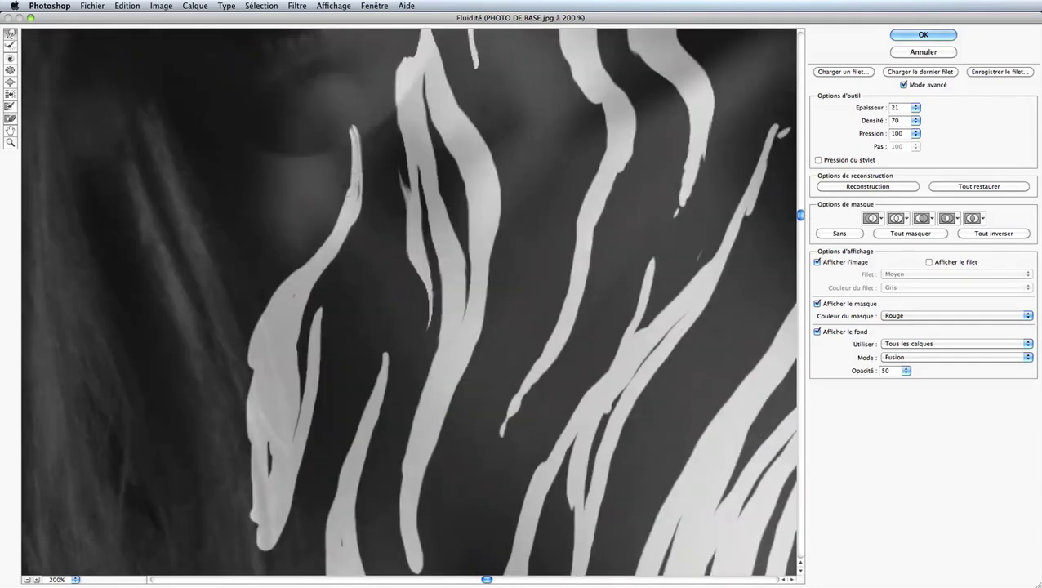
{"action": "left_click_drag", "start_coordinate": [269, 384], "coordinate": [269, 449]}
{"action": "scroll", "coordinate": [408, 327], "scroll_direction": "right", "scroll_amount": 3}
{"action": "scroll", "coordinate": [408, 326], "scroll_direction": "down", "scroll_amount": 5}
{"action": "scroll", "coordinate": [408, 327], "scroll_direction": "up", "scroll_amount": 5}
{"action": "scroll", "coordinate": [408, 327], "scroll_direction": "up", "scroll_amount": 5}
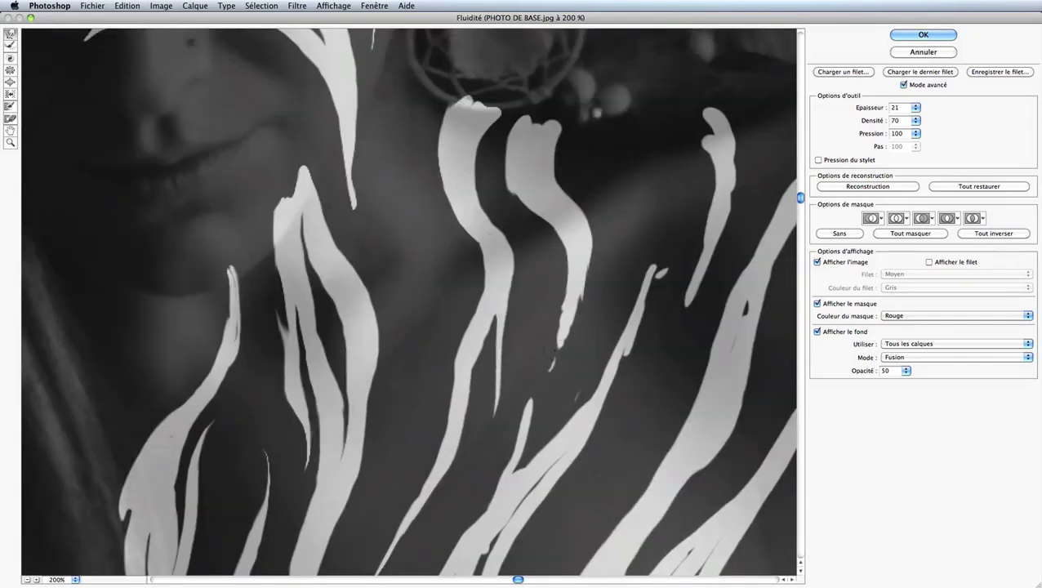
{"action": "scroll", "coordinate": [724, 279], "scroll_direction": "up", "scroll_amount": 1}
{"action": "scroll", "coordinate": [725, 280], "scroll_direction": "down", "scroll_amount": 5}
{"action": "scroll", "coordinate": [725, 280], "scroll_direction": "right", "scroll_amount": 3}
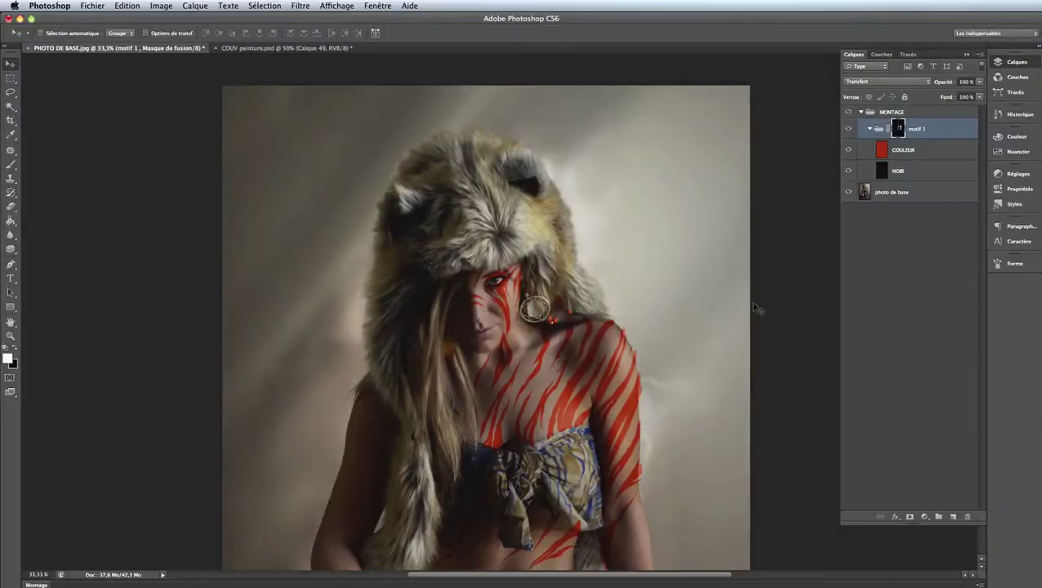
Zoom in closer on the striped face and chest and select the Brush tool.
{"action": "key", "text": "super+plus"}
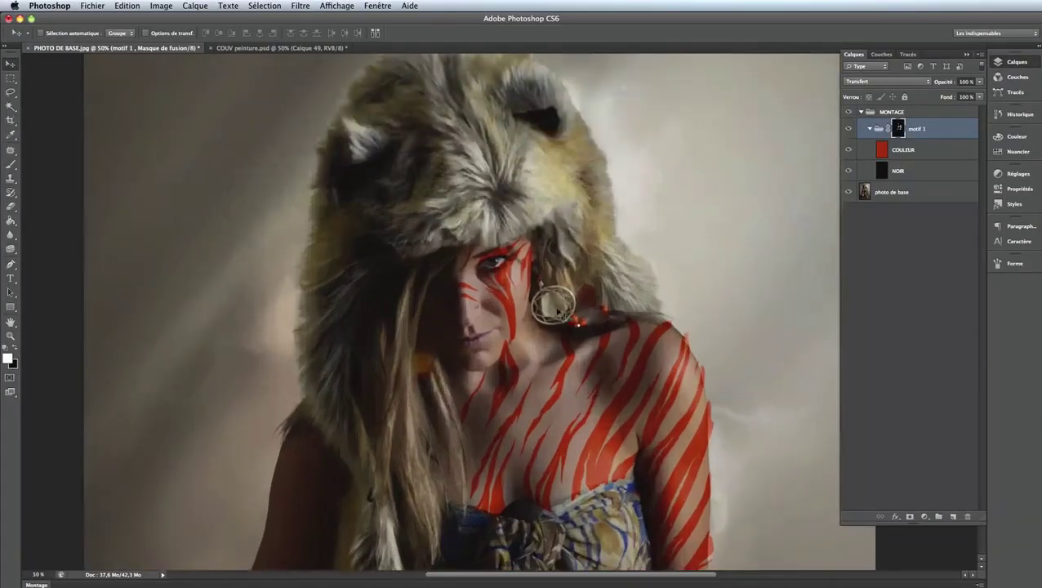
{"action": "scroll", "coordinate": [668, 310], "scroll_direction": "down", "scroll_amount": 5}
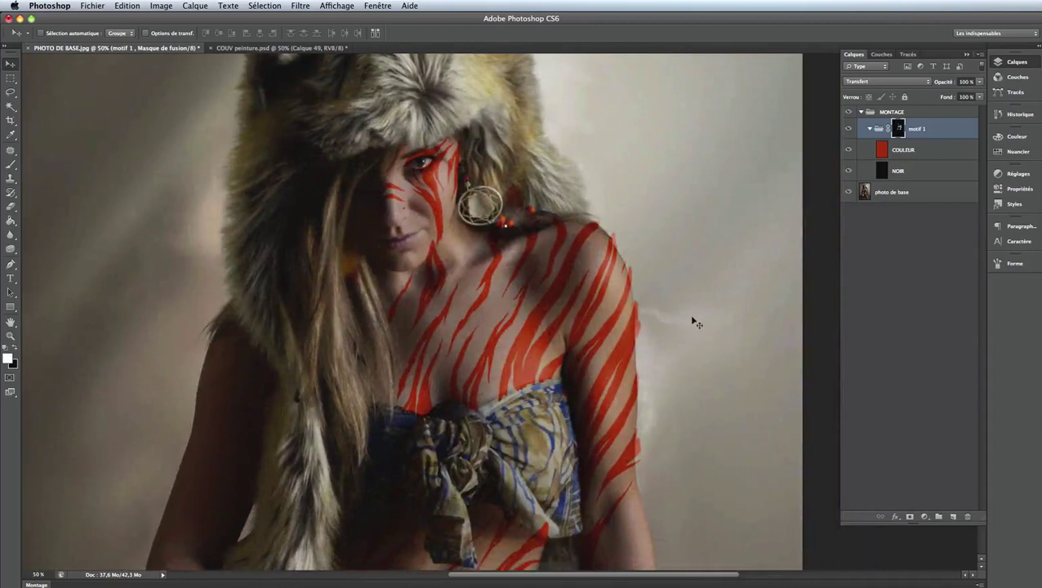
{"action": "scroll", "coordinate": [693, 321], "scroll_direction": "up", "scroll_amount": 2}
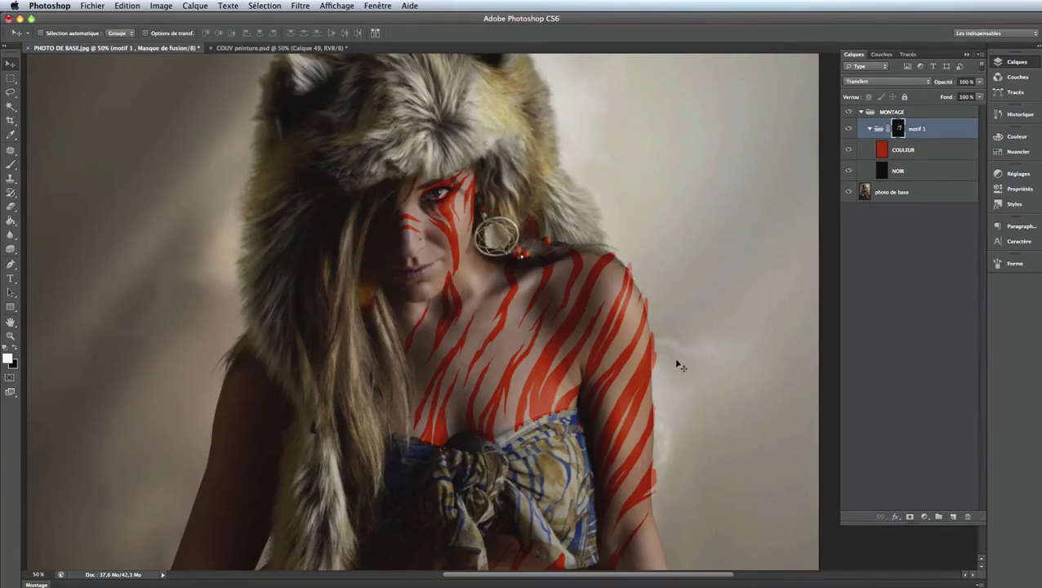
{"action": "key", "text": "ctrl+plus"}
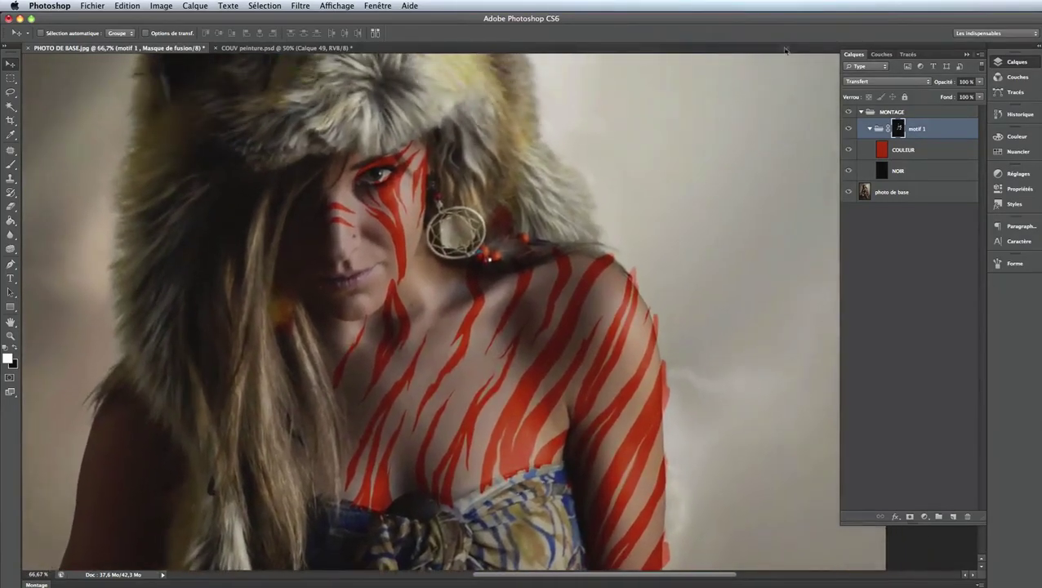
{"action": "left_click", "coordinate": [14, 165]}
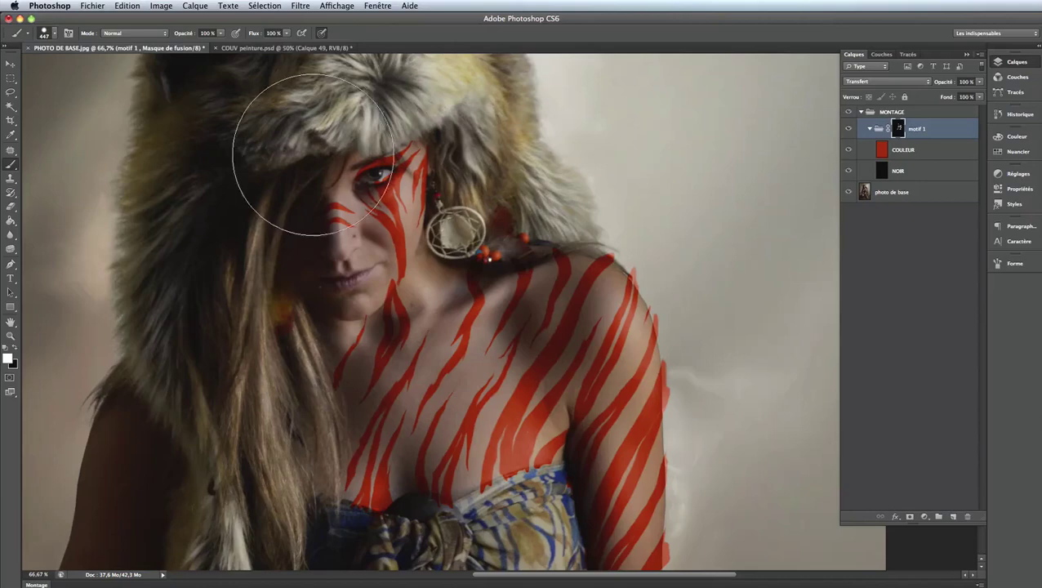
Set a black 24 px brush with hardness softened to 76%.
{"action": "left_click", "coordinate": [16, 349]}
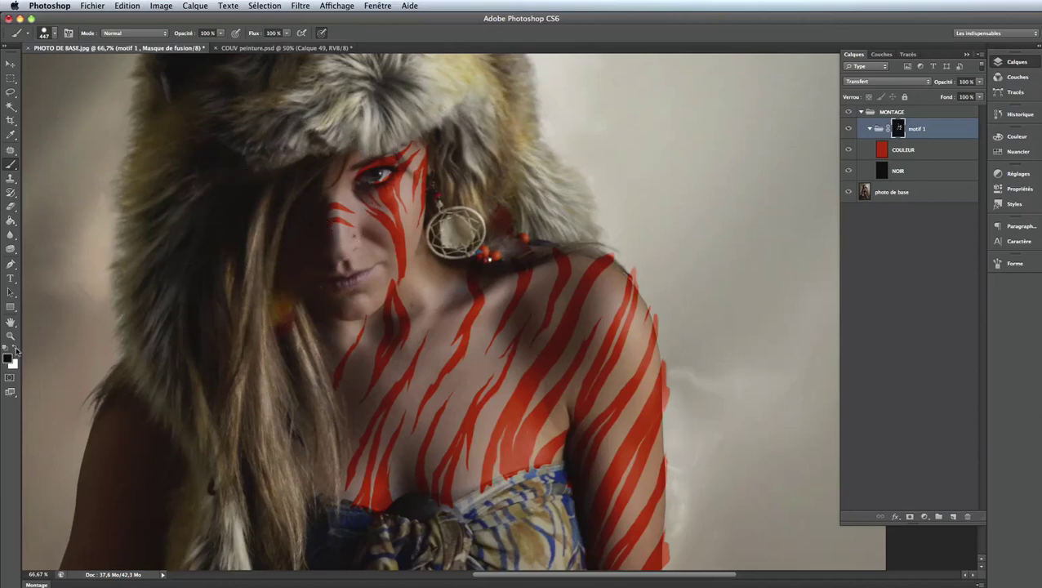
{"action": "right_click", "coordinate": [544, 272]}
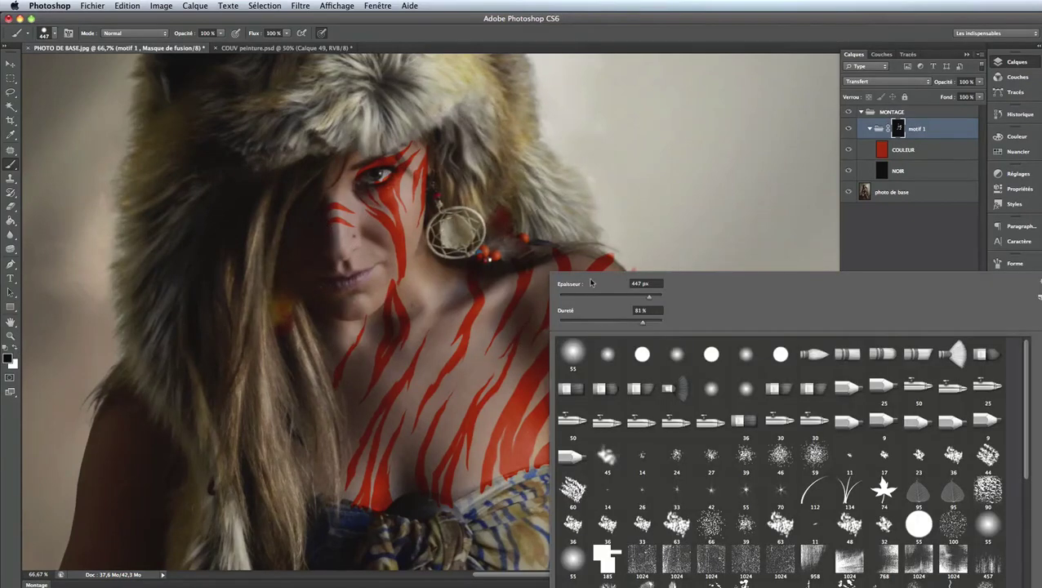
{"action": "left_click", "coordinate": [569, 296]}
{"action": "left_click_drag", "start_coordinate": [642, 325], "coordinate": [638, 324]}
{"action": "key", "text": "Return"}
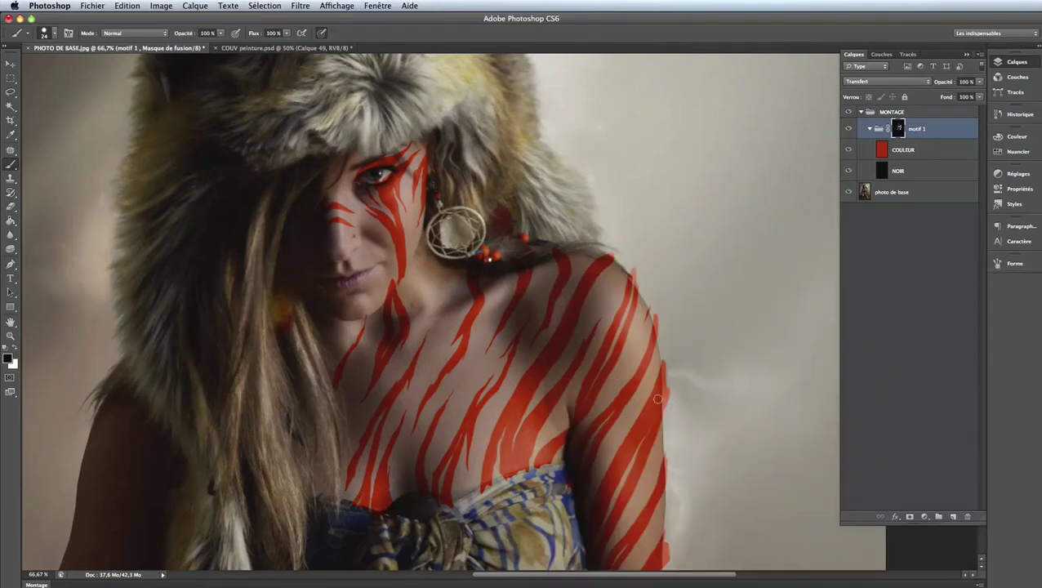
Zoom to 100% and pan to the striped shoulder, arm and face.
{"action": "key", "text": "ctrl+plus"}
{"action": "left_click_drag", "start_coordinate": [658, 359], "coordinate": [542, 233]}
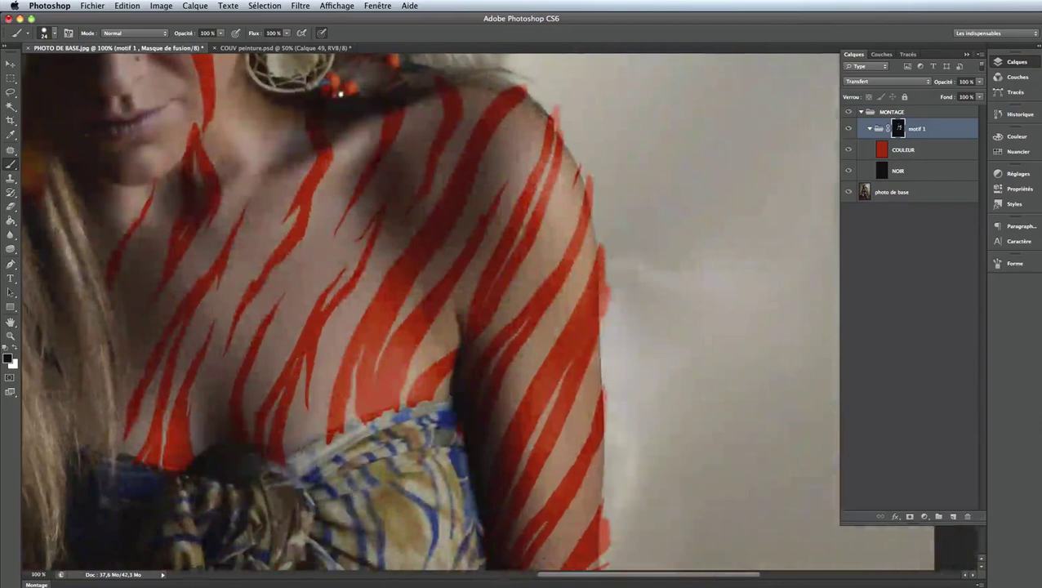
{"action": "left_click_drag", "start_coordinate": [614, 302], "coordinate": [617, 406]}
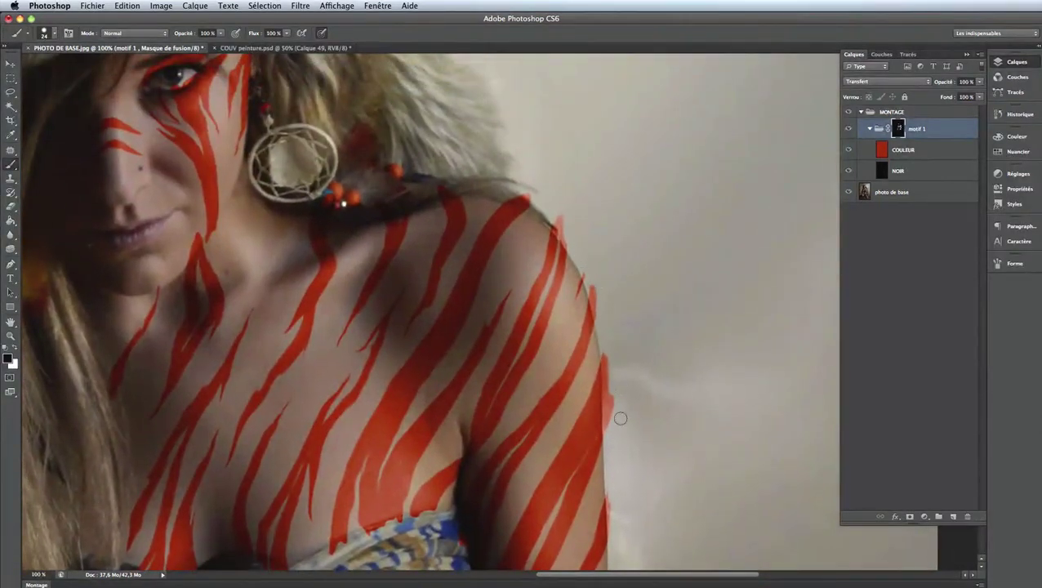
{"action": "scroll", "coordinate": [554, 267], "scroll_direction": "up", "scroll_amount": 3}
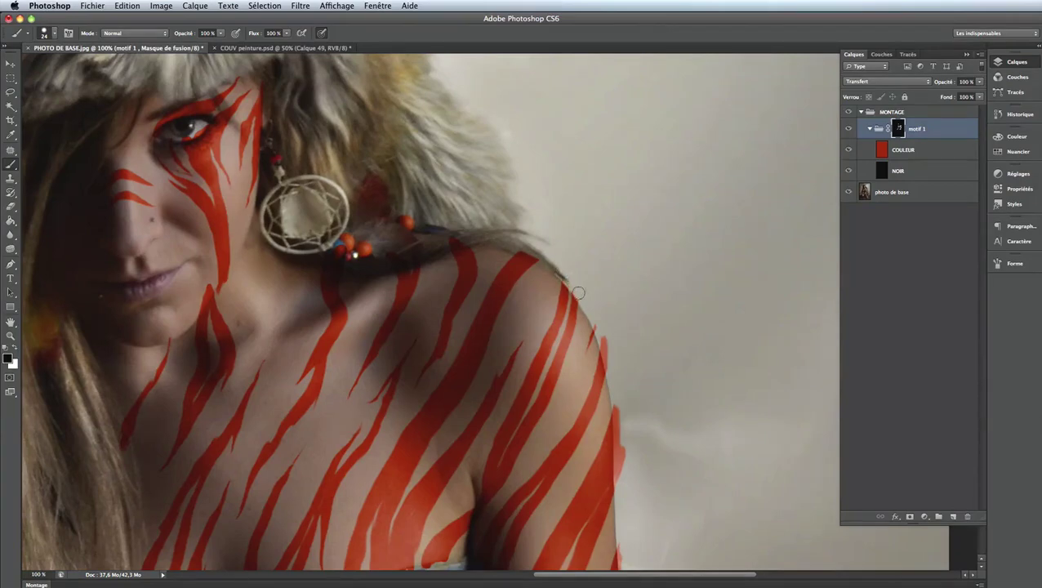
{"action": "right_click", "coordinate": [634, 295]}
{"action": "left_click", "coordinate": [715, 348]}
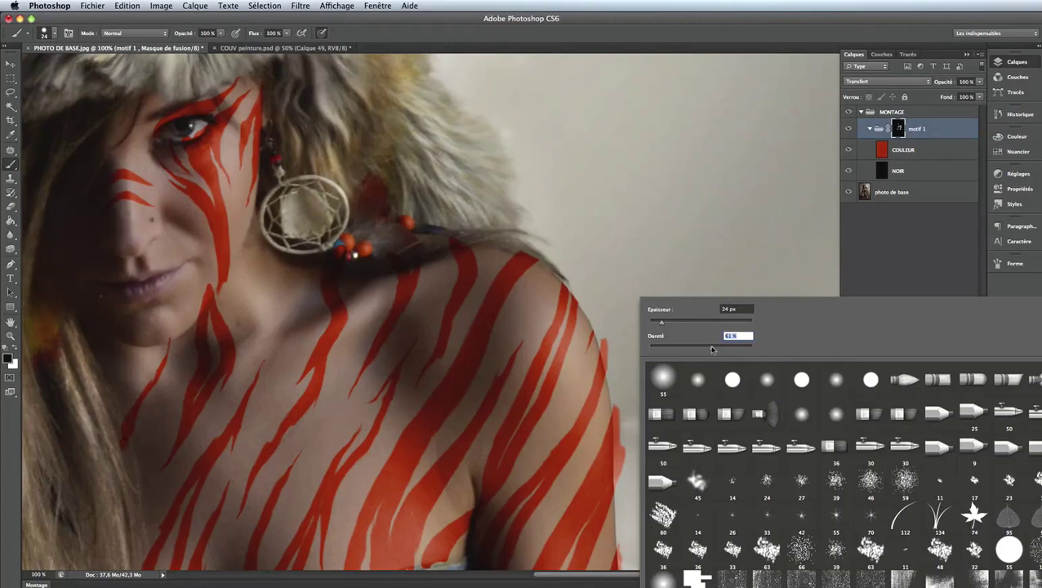
{"action": "key", "text": "Return"}
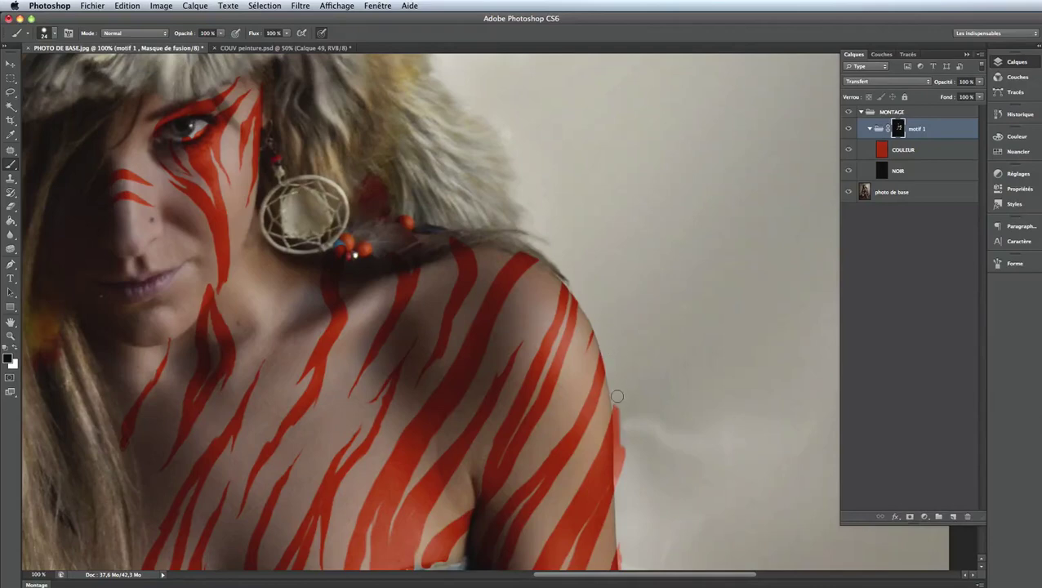
{"action": "left_click_drag", "start_coordinate": [618, 396], "coordinate": [623, 466]}
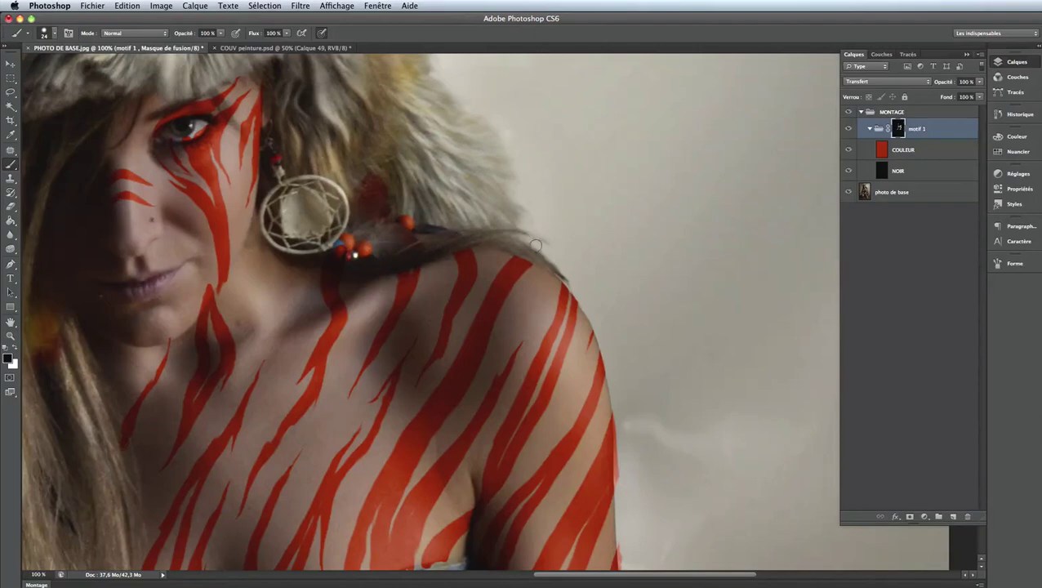
{"action": "scroll", "coordinate": [534, 245], "scroll_direction": "down", "scroll_amount": 5}
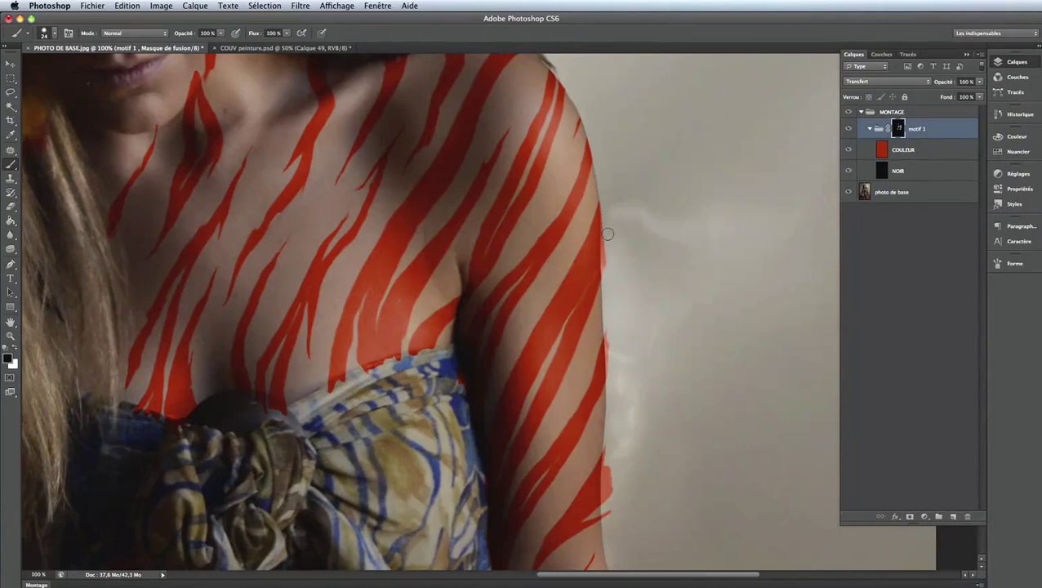
{"action": "left_click_drag", "start_coordinate": [608, 234], "coordinate": [607, 263]}
{"action": "left_click_drag", "start_coordinate": [607, 267], "coordinate": [611, 284]}
{"action": "left_click_drag", "start_coordinate": [612, 373], "coordinate": [613, 414]}
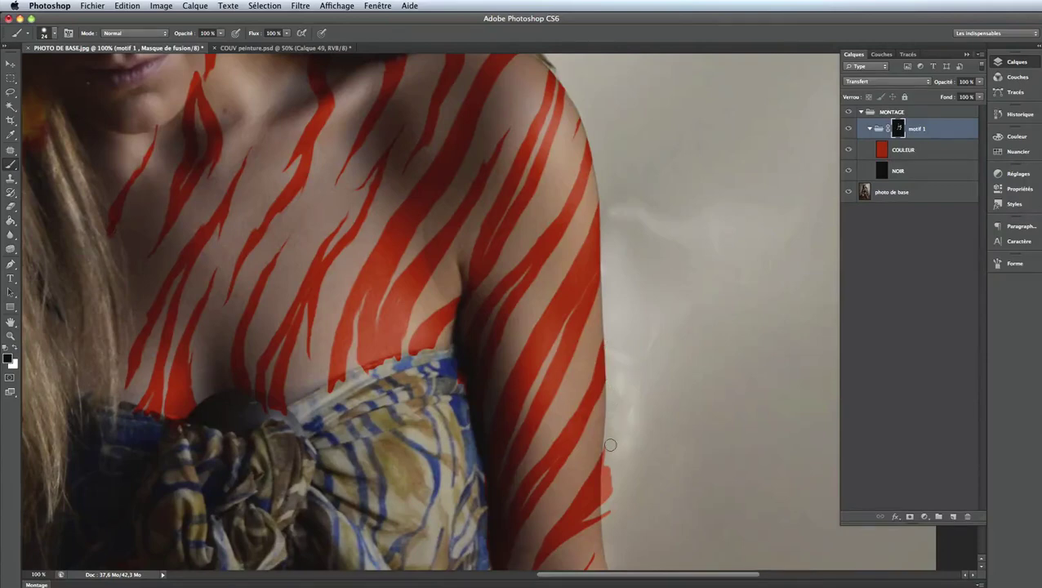
{"action": "scroll", "coordinate": [613, 433], "scroll_direction": "down", "scroll_amount": 5}
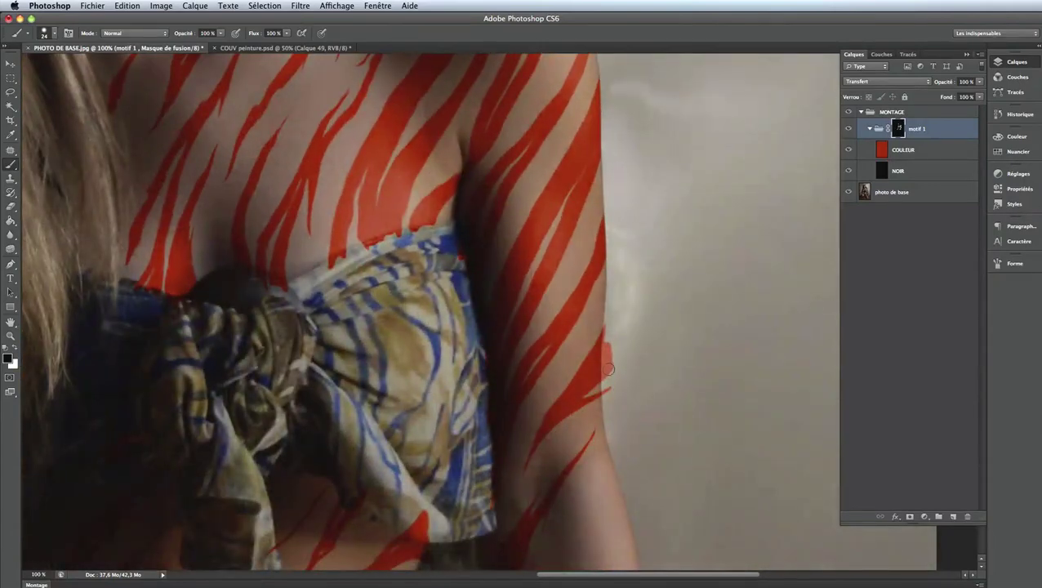
{"action": "left_click_drag", "start_coordinate": [608, 369], "coordinate": [610, 405]}
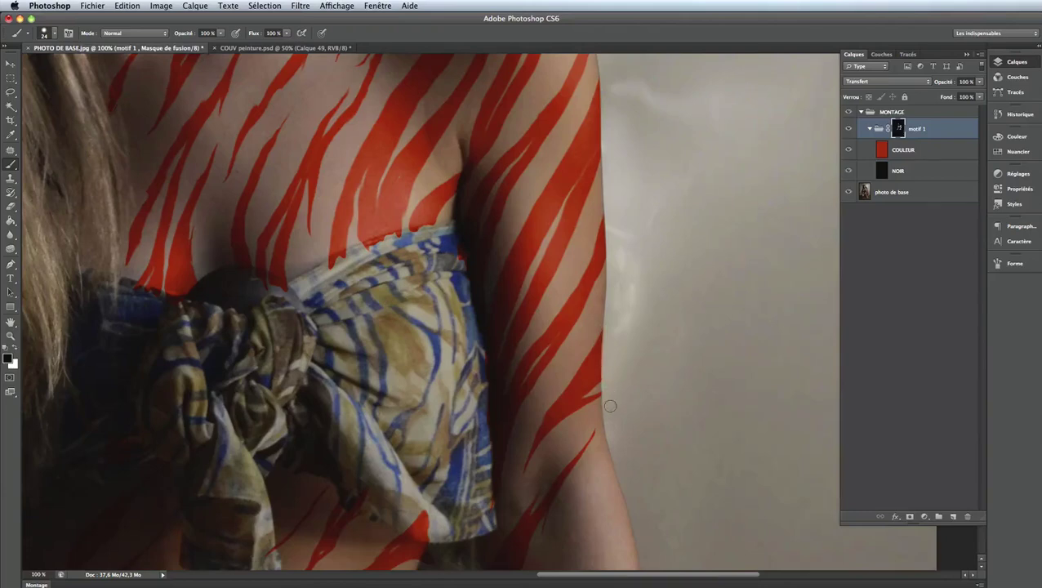
{"action": "scroll", "coordinate": [626, 336], "scroll_direction": "down", "scroll_amount": 10}
{"action": "scroll", "coordinate": [626, 336], "scroll_direction": "down", "scroll_amount": 3}
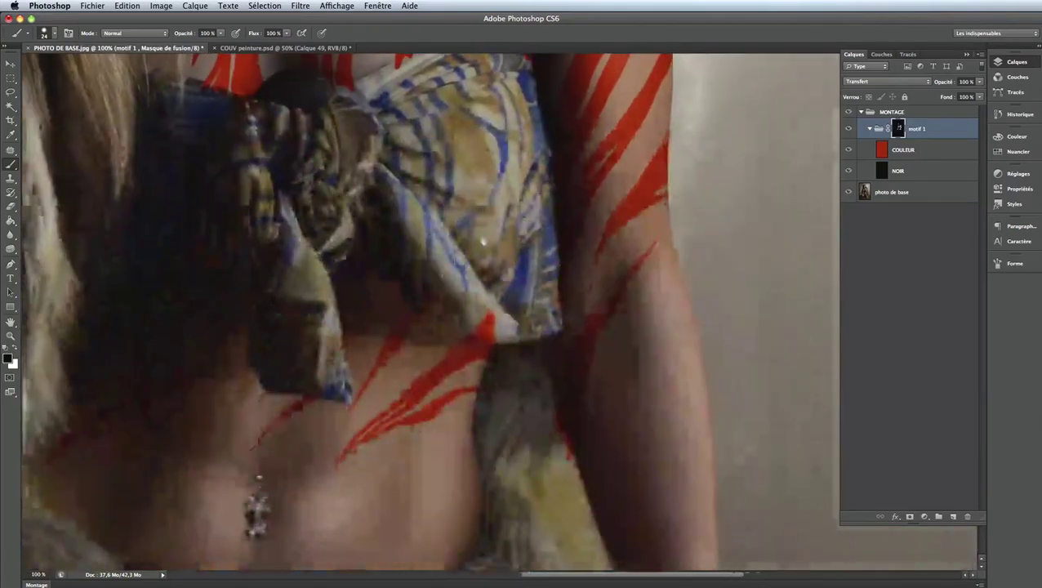
{"action": "left_click_drag", "start_coordinate": [528, 300], "coordinate": [482, 330]}
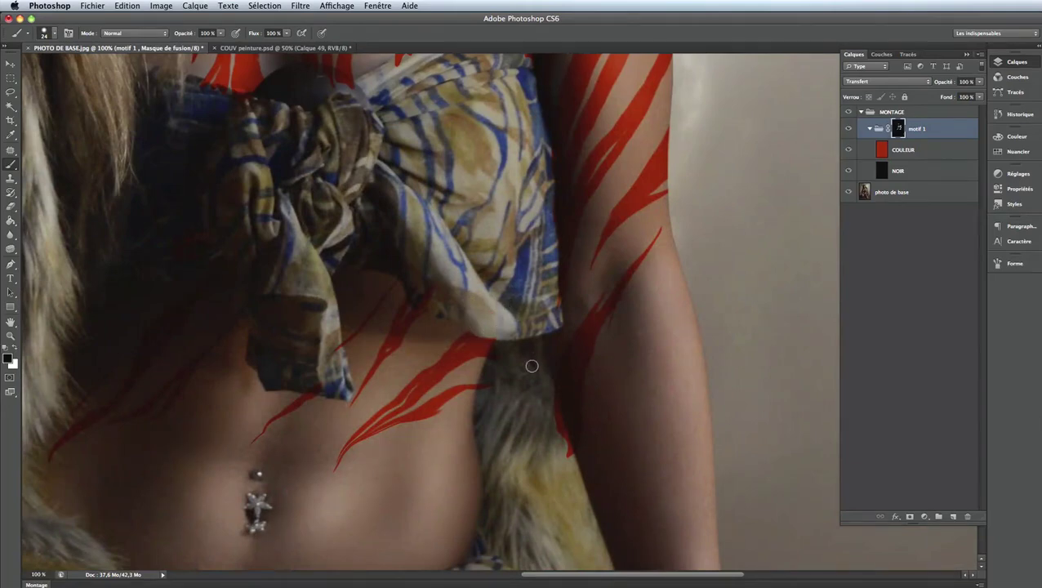
{"action": "scroll", "coordinate": [547, 413], "scroll_direction": "left", "scroll_amount": 5}
{"action": "scroll", "coordinate": [321, 264], "scroll_direction": "up", "scroll_amount": 5}
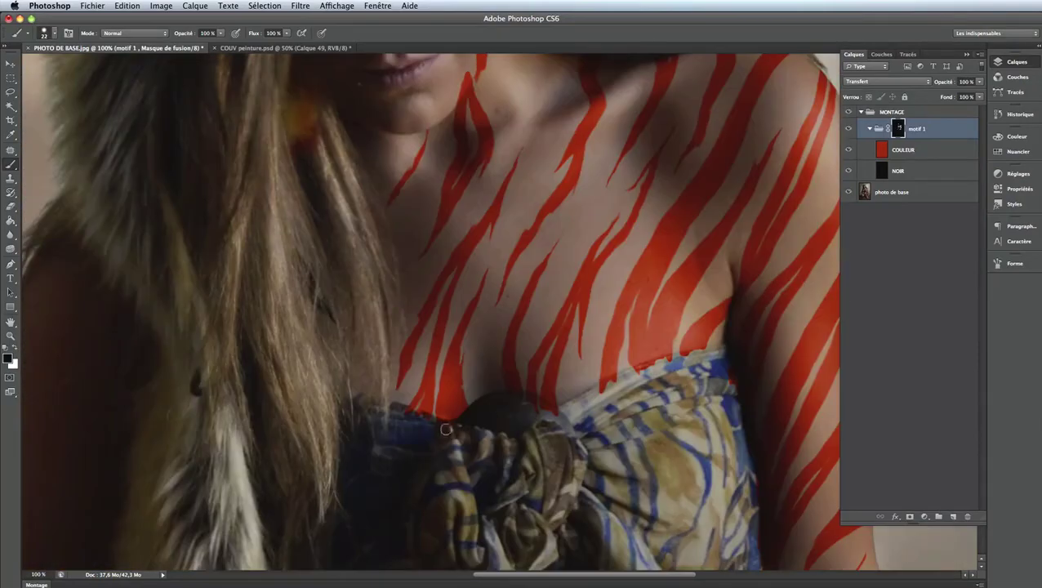
{"action": "scroll", "coordinate": [321, 263], "scroll_direction": "up", "scroll_amount": 3}
{"action": "scroll", "coordinate": [321, 264], "scroll_direction": "up", "scroll_amount": 5}
{"action": "scroll", "coordinate": [321, 264], "scroll_direction": "up", "scroll_amount": 3}
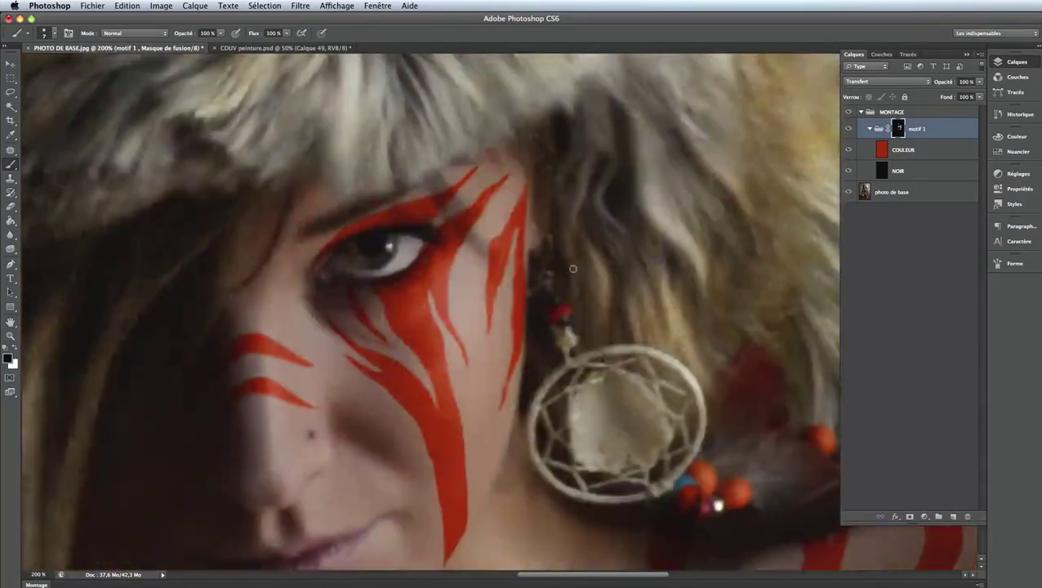
{"action": "scroll", "coordinate": [571, 269], "scroll_direction": "down", "scroll_amount": 3}
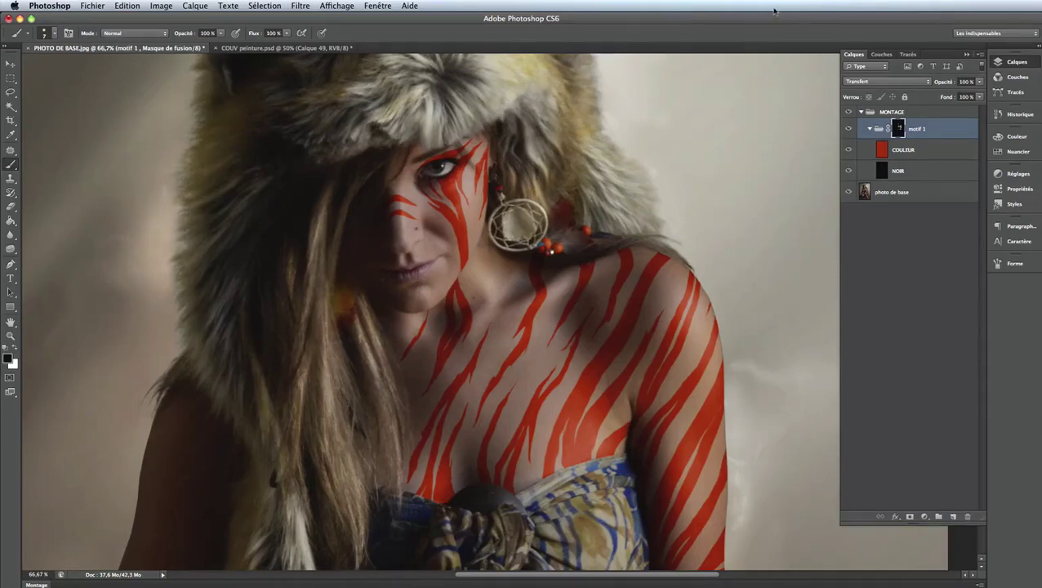
Add a new layer named 'lumière' directly above COULEUR in the motif 1 group.
{"action": "left_click", "coordinate": [935, 155]}
{"action": "left_click", "coordinate": [954, 515]}
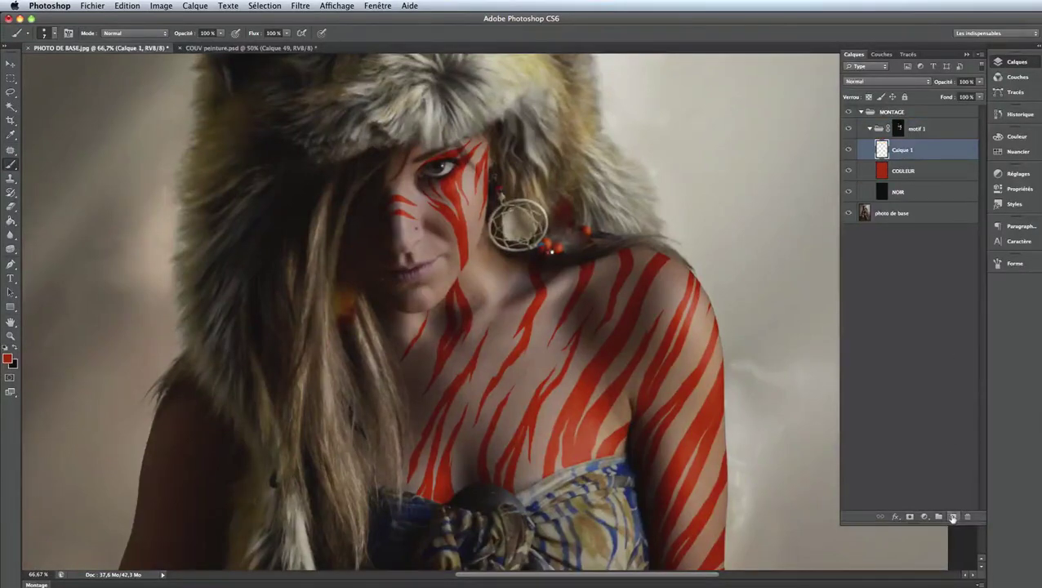
{"action": "double_click", "coordinate": [904, 151]}
{"action": "type", "text": "lumière"}
{"action": "key", "text": "Return"}
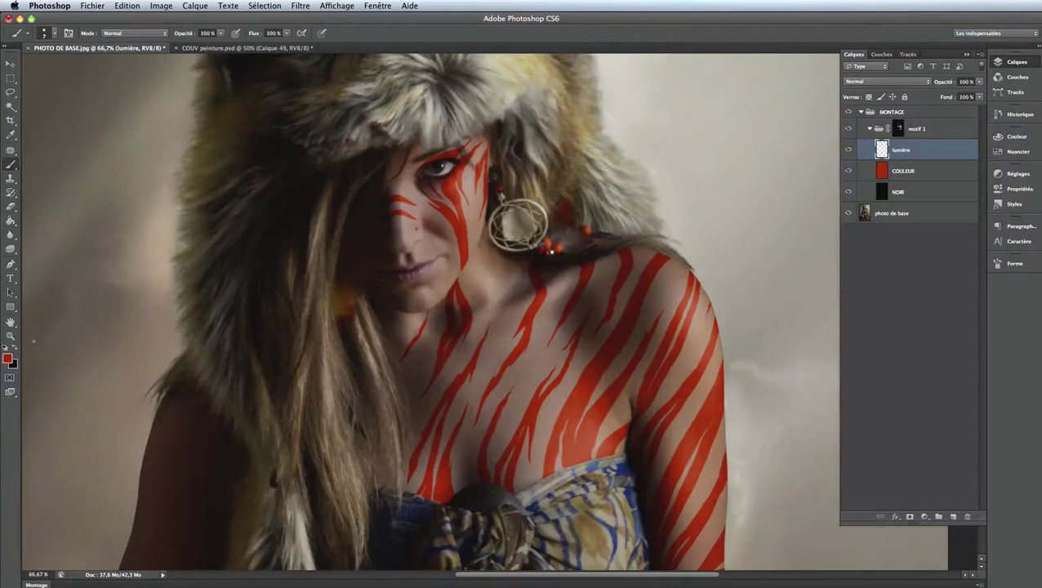
Make white the foreground colour and try, then undo, white strokes across the shoulder.
{"action": "left_click", "coordinate": [7, 357]}
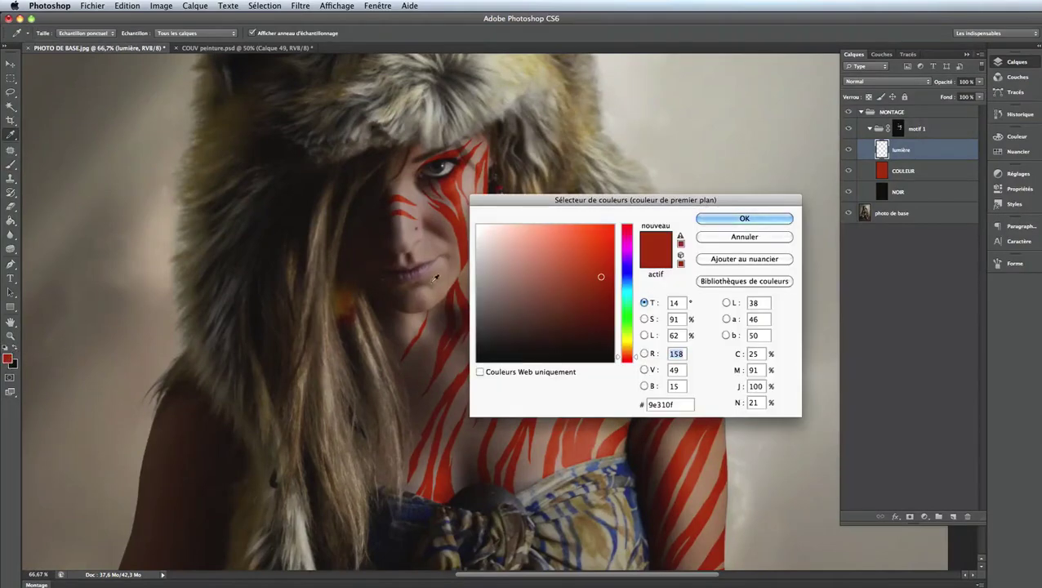
{"action": "left_click", "coordinate": [474, 223]}
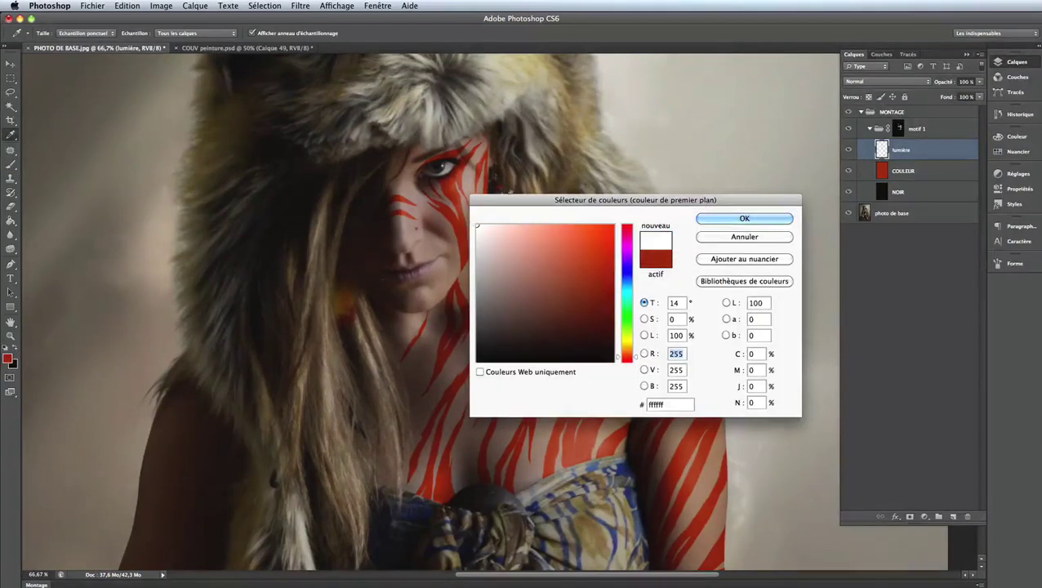
{"action": "left_click", "coordinate": [745, 219]}
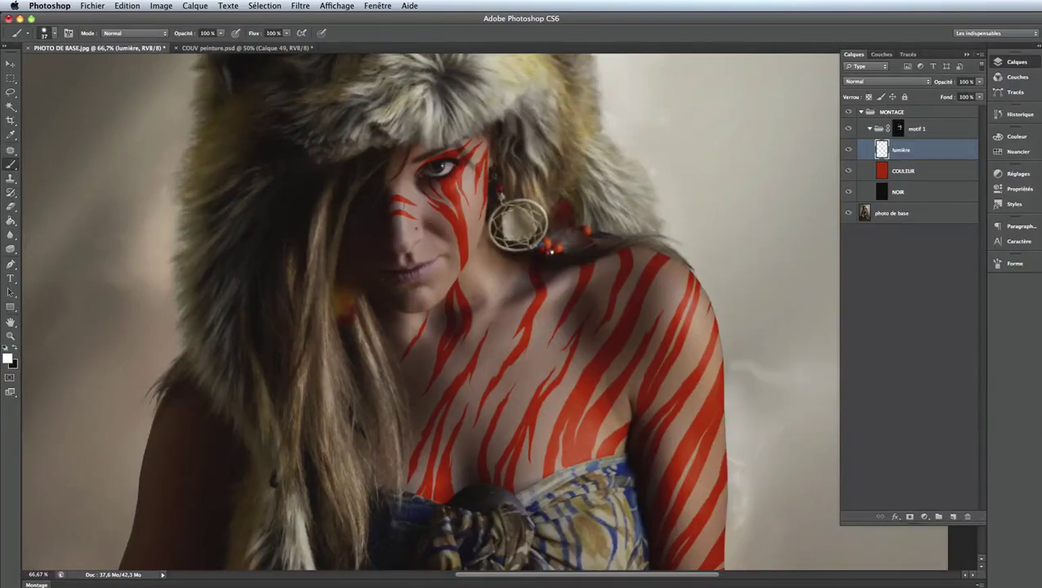
{"action": "scroll", "coordinate": [643, 281], "scroll_direction": "up", "scroll_amount": 1}
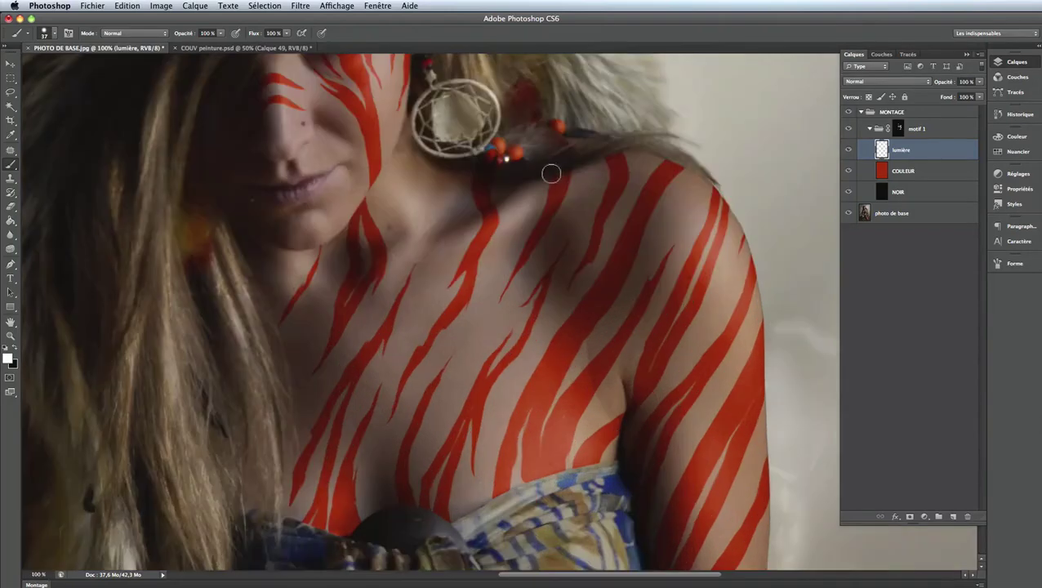
{"action": "left_click_drag", "start_coordinate": [532, 170], "coordinate": [485, 291]}
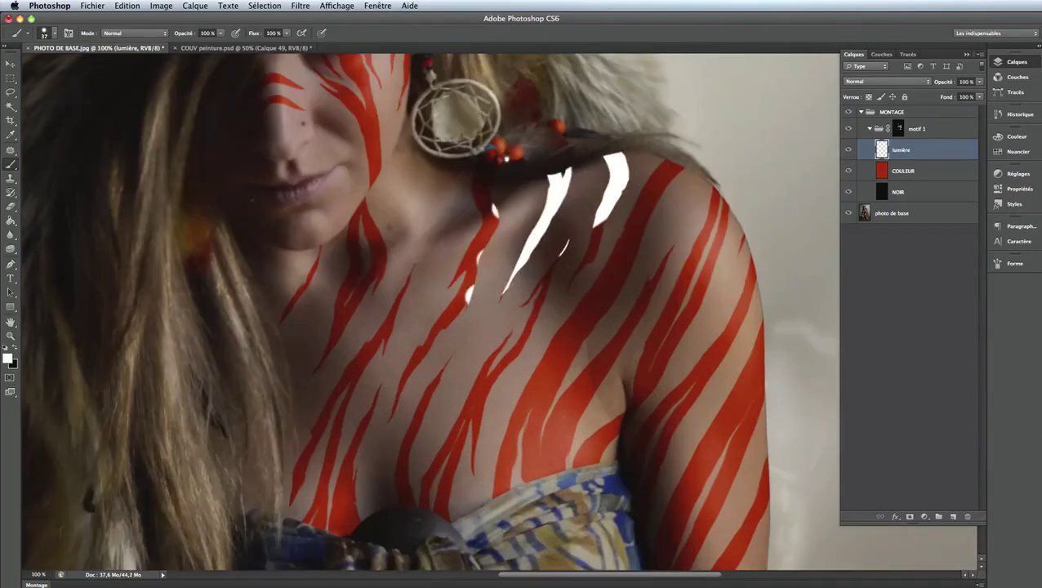
{"action": "key", "text": "ctrl+z"}
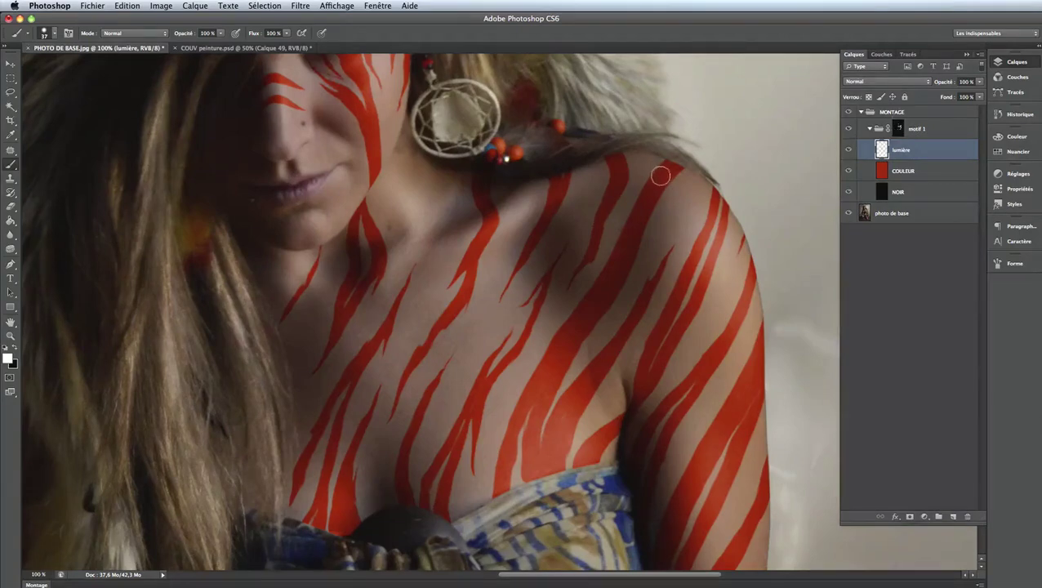
{"action": "mouse_move", "coordinate": [675, 165]}
{"action": "left_mouse_down"}
{"action": "mouse_move", "coordinate": [619, 247]}
{"action": "mouse_move", "coordinate": [546, 398]}
{"action": "mouse_move", "coordinate": [584, 245]}
{"action": "mouse_move", "coordinate": [690, 277]}
{"action": "mouse_move", "coordinate": [605, 176]}
{"action": "left_mouse_up"}
{"action": "key", "text": "ctrl+z"}
Paint soft white highlights down the upper arm with a 63 px, 0% hardness brush.
{"action": "scroll", "coordinate": [605, 176], "scroll_direction": "down", "scroll_amount": 1}
{"action": "right_click", "coordinate": [624, 255]}
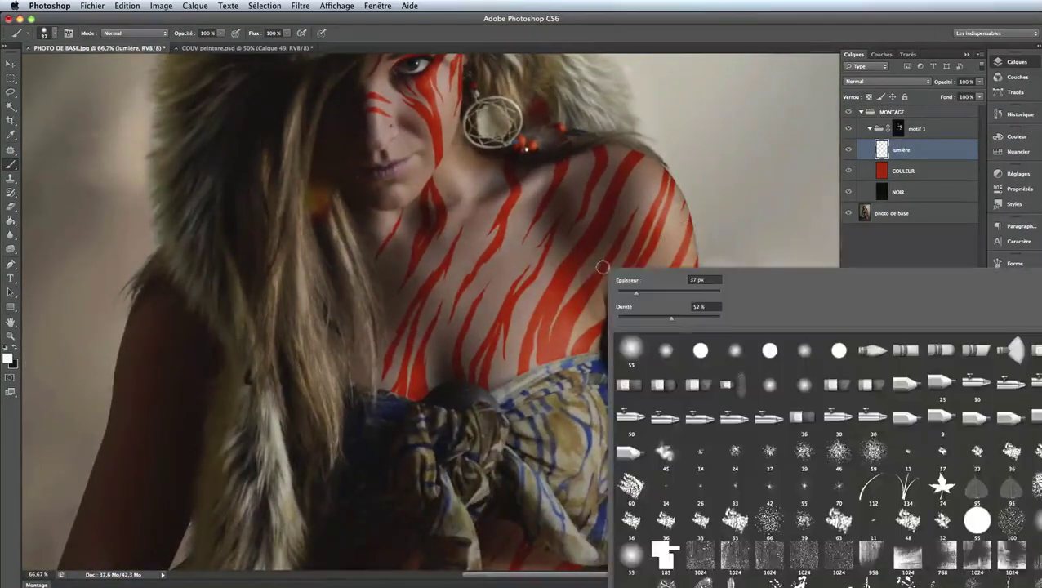
{"action": "left_click_drag", "start_coordinate": [671, 320], "coordinate": [612, 317]}
{"action": "key", "text": "Return"}
{"action": "mouse_move", "coordinate": [664, 294]}
{"action": "left_mouse_down"}
{"action": "mouse_move", "coordinate": [649, 318]}
{"action": "mouse_move", "coordinate": [675, 472]}
{"action": "left_mouse_up"}
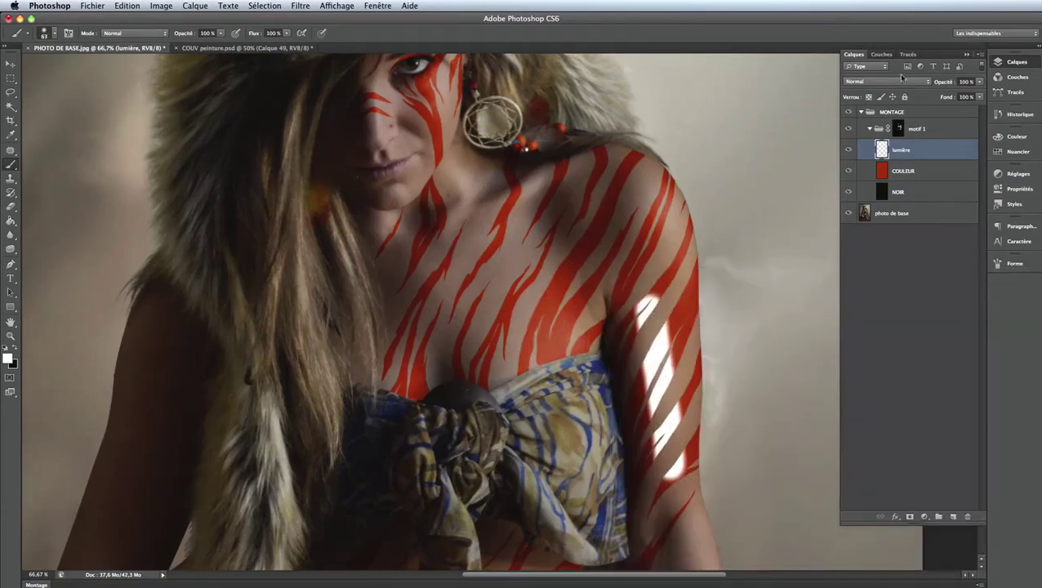
Set lumière's blend mode to Incrustation and undo the glow on the upper arm.
{"action": "left_click", "coordinate": [920, 83]}
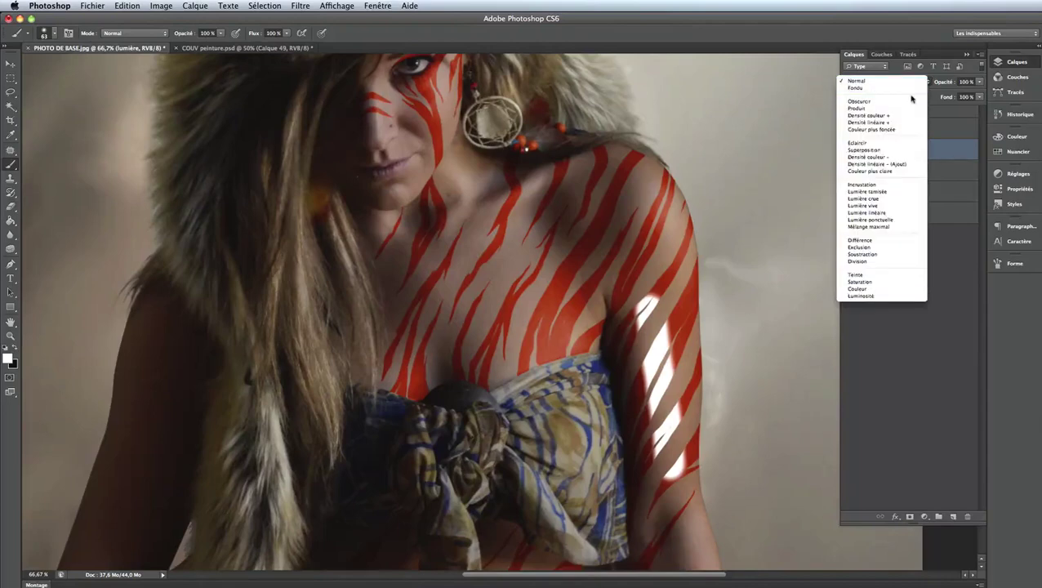
{"action": "left_click", "coordinate": [894, 186]}
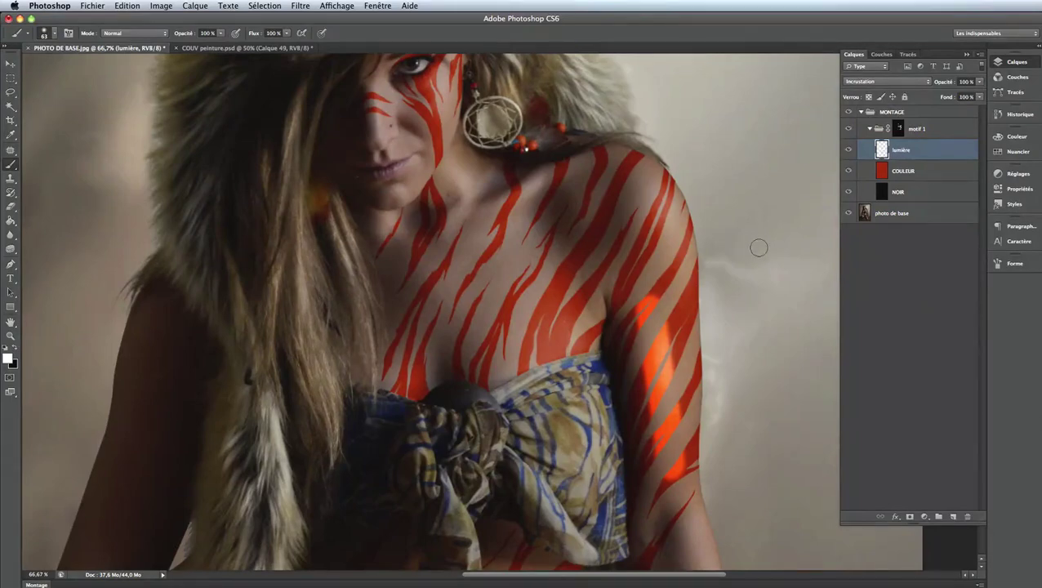
{"action": "key", "text": "ctrl+z"}
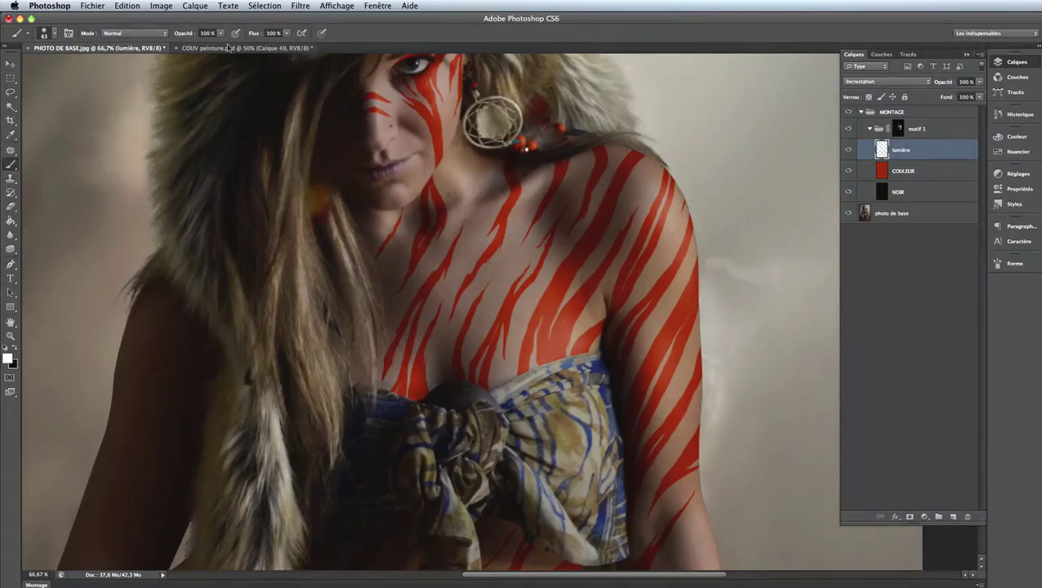
Lower the brush opacity and flow to 15% for soft white light.
{"action": "left_click", "coordinate": [221, 36]}
{"action": "left_click_drag", "start_coordinate": [193, 42], "coordinate": [190, 42]}
{"action": "left_click", "coordinate": [286, 33]}
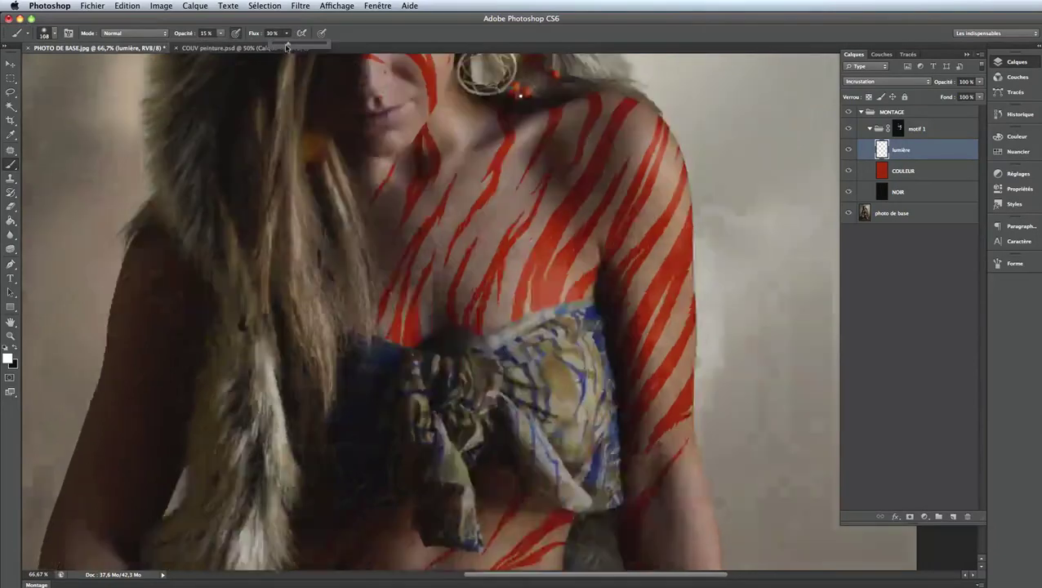
{"action": "left_click_drag", "start_coordinate": [286, 43], "coordinate": [280, 47]}
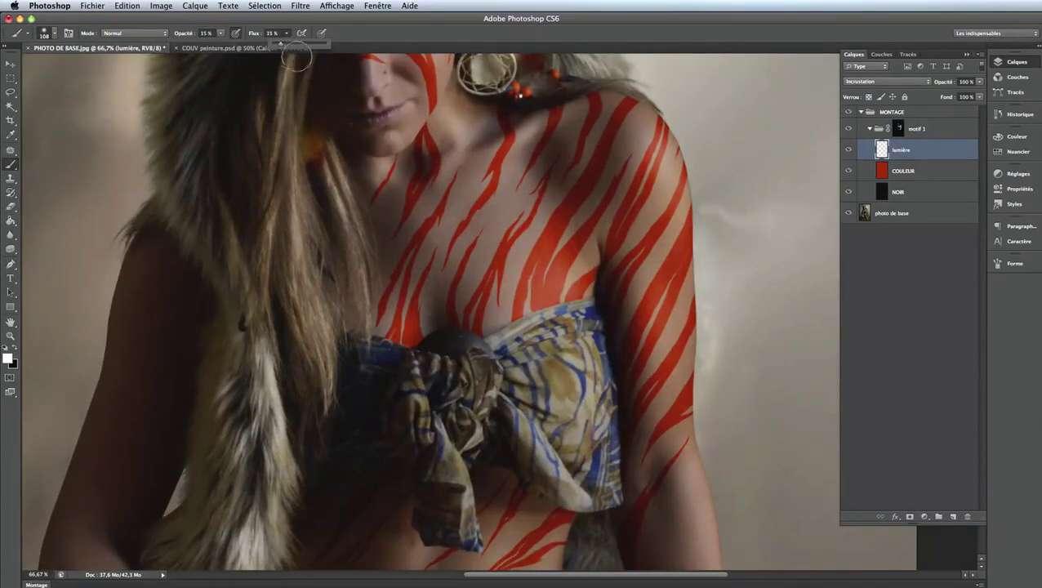
Faintly brighten the shoulder and upper arm, then reduce the brush size.
{"action": "left_click_drag", "start_coordinate": [666, 210], "coordinate": [650, 245]}
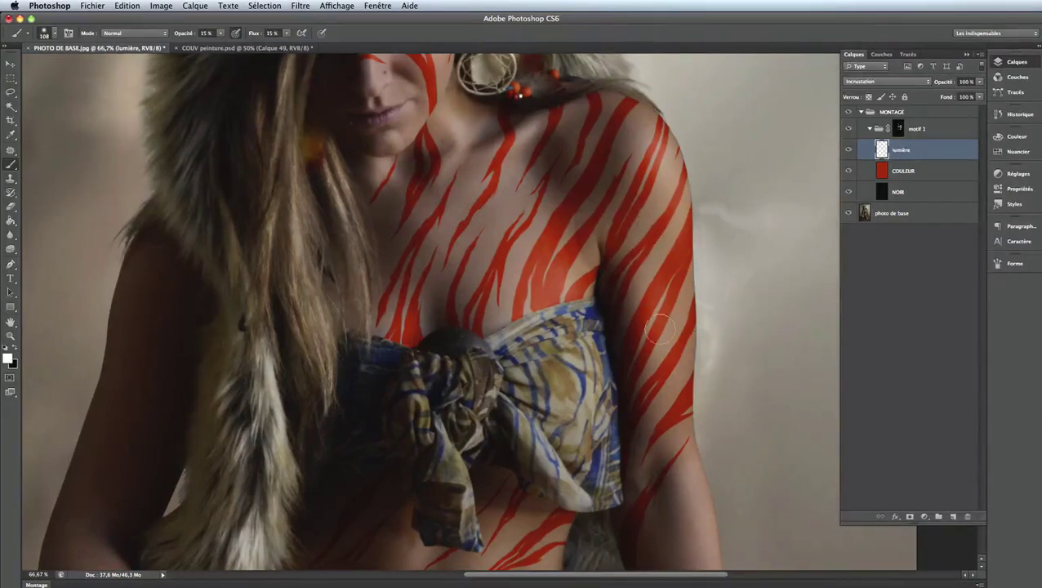
{"action": "mouse_move", "coordinate": [658, 381]}
{"action": "left_mouse_down"}
{"action": "mouse_move", "coordinate": [658, 356]}
{"action": "mouse_move", "coordinate": [662, 365]}
{"action": "left_mouse_up"}
{"action": "right_click", "coordinate": [666, 271]}
{"action": "left_click_drag", "start_coordinate": [742, 298], "coordinate": [732, 300]}
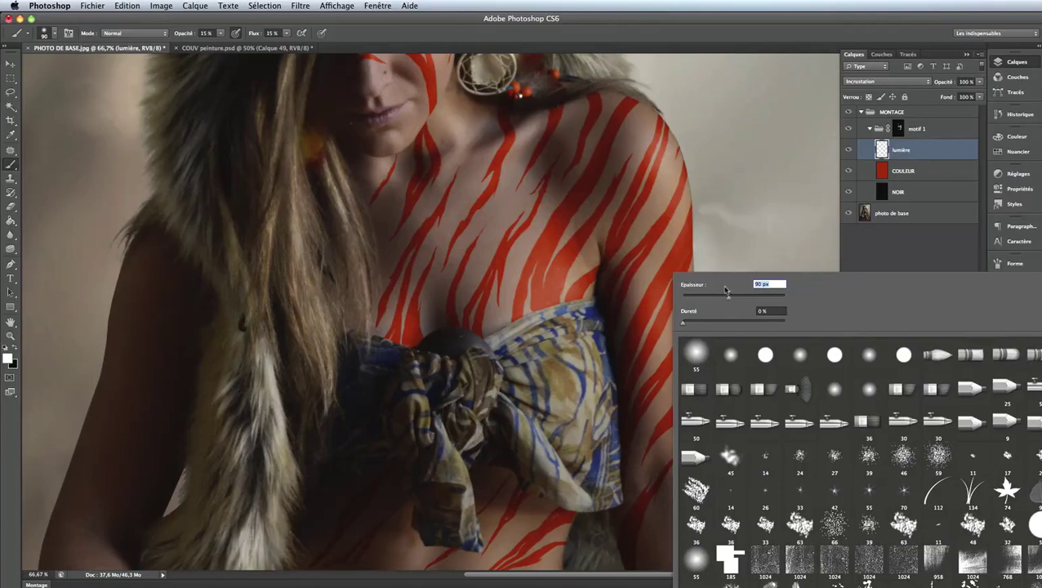
{"action": "left_click", "coordinate": [650, 273]}
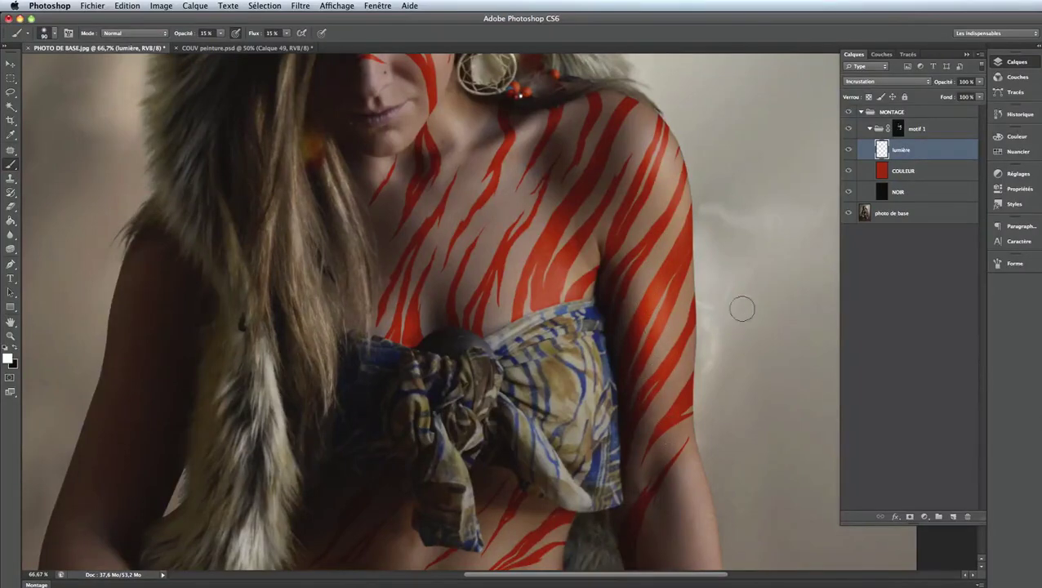
Zoom in and resize the brush between 24 and 100 px, settling around 82 px.
{"action": "scroll", "coordinate": [703, 254], "scroll_direction": "up", "scroll_amount": 5}
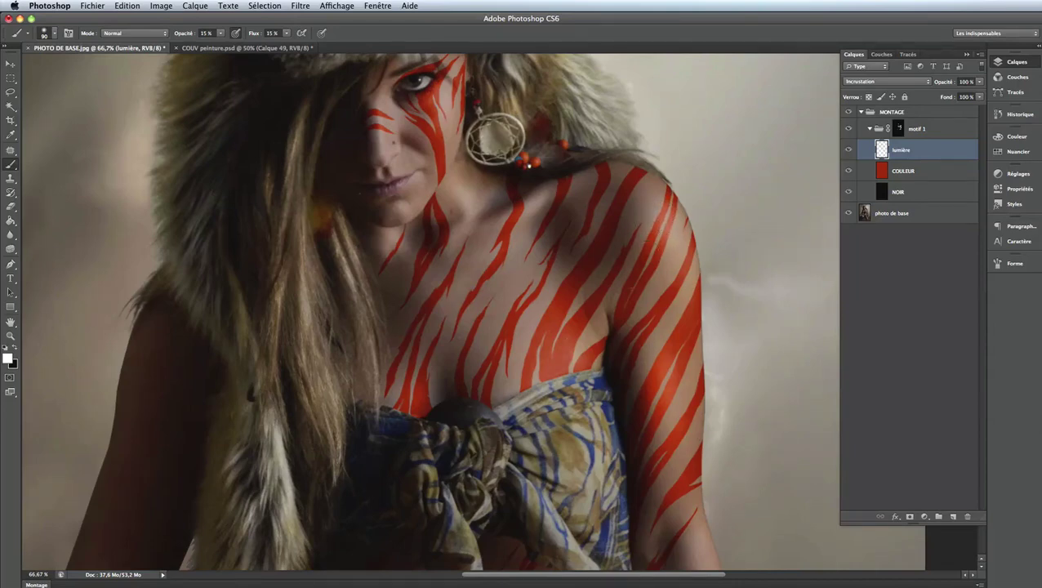
{"action": "scroll", "coordinate": [576, 321], "scroll_direction": "up", "scroll_amount": 1}
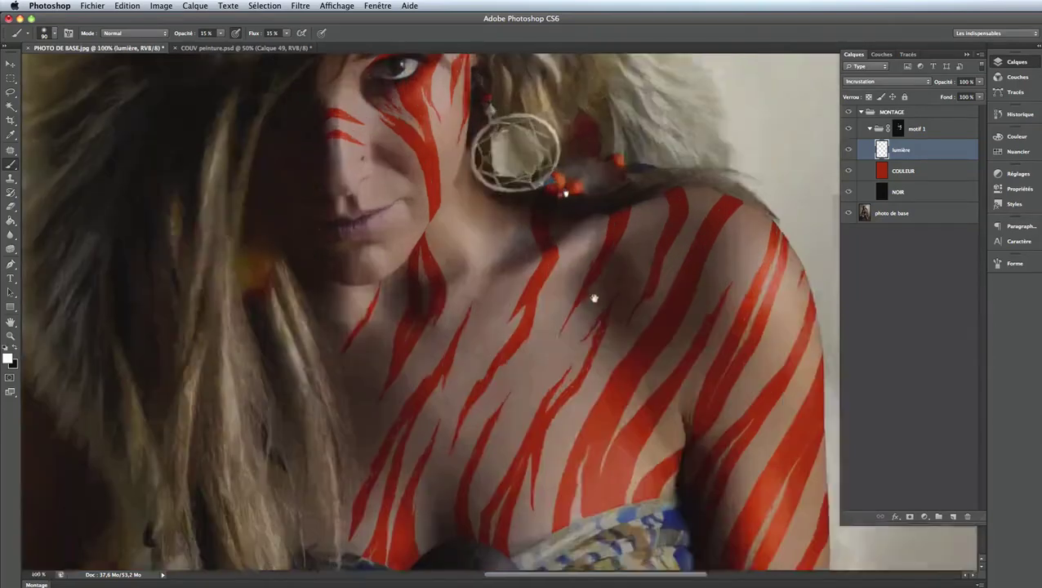
{"action": "scroll", "coordinate": [593, 298], "scroll_direction": "up", "scroll_amount": 1}
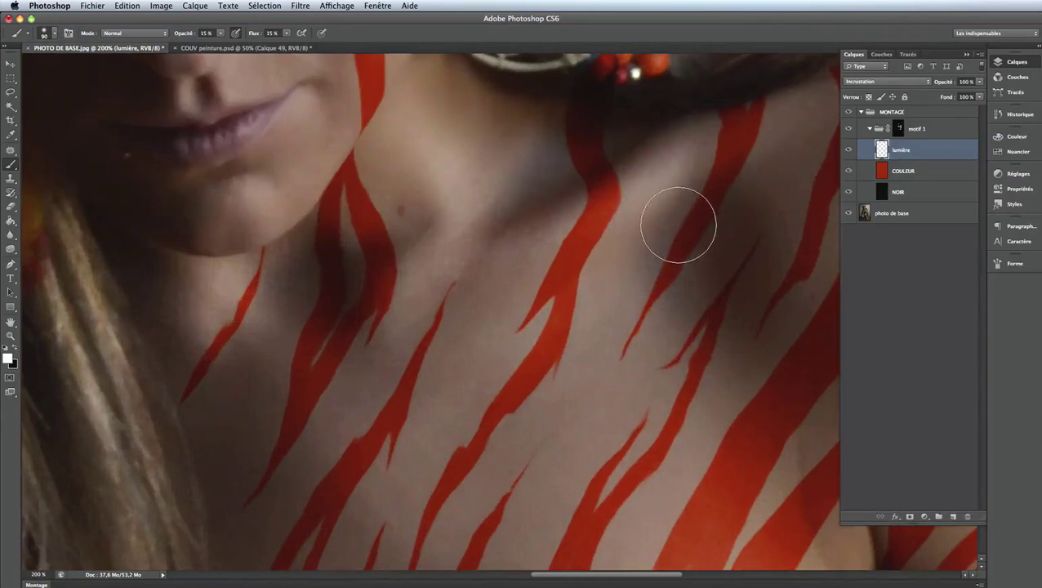
{"action": "mouse_move", "coordinate": [671, 237]}
{"action": "left_mouse_down"}
{"action": "mouse_move", "coordinate": [640, 226]}
{"action": "mouse_move", "coordinate": [649, 225]}
{"action": "left_mouse_up"}
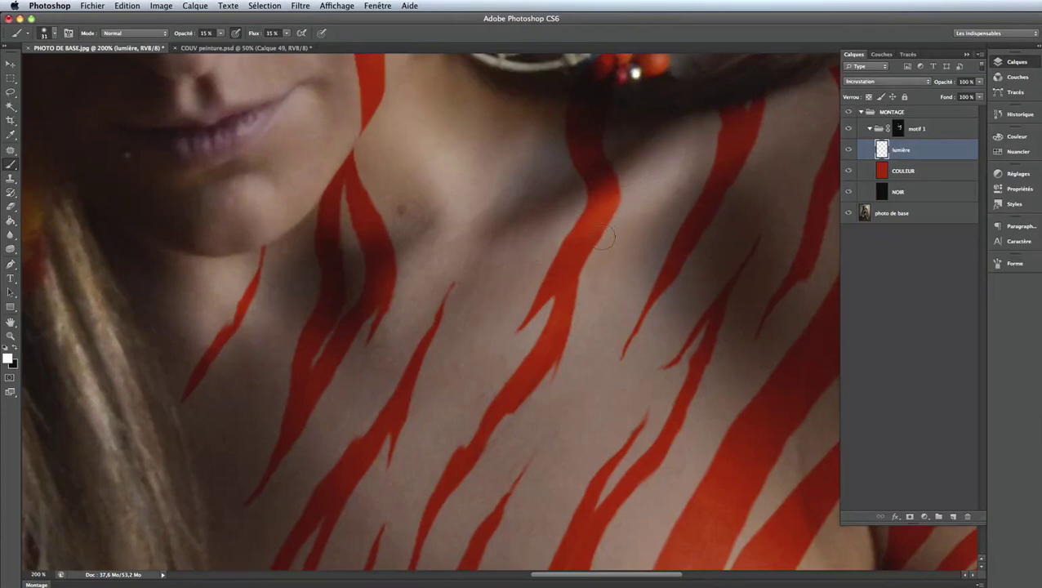
{"action": "scroll", "coordinate": [584, 207], "scroll_direction": "down", "scroll_amount": 2}
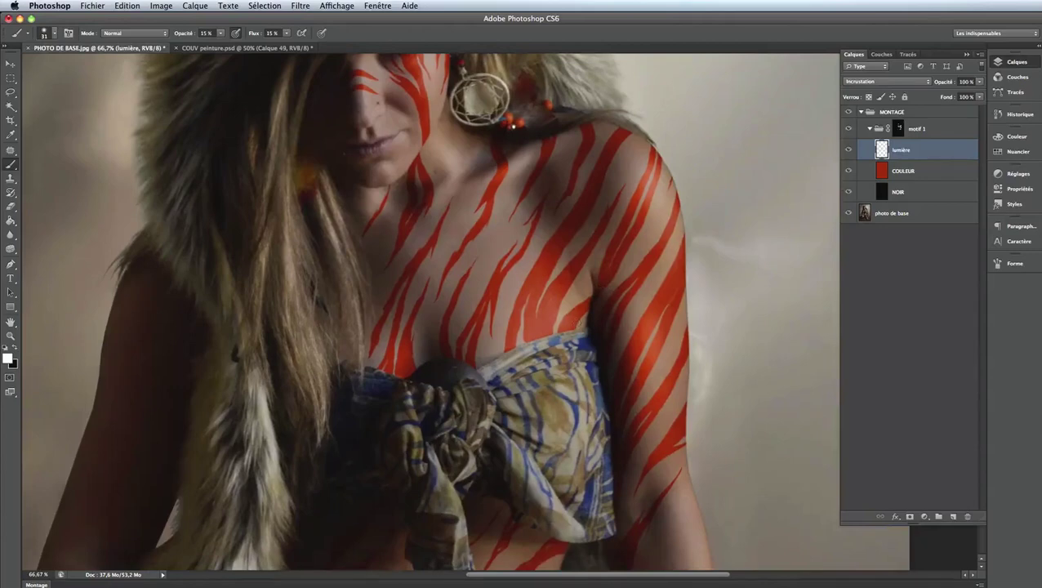
{"action": "scroll", "coordinate": [594, 282], "scroll_direction": "down", "scroll_amount": 3}
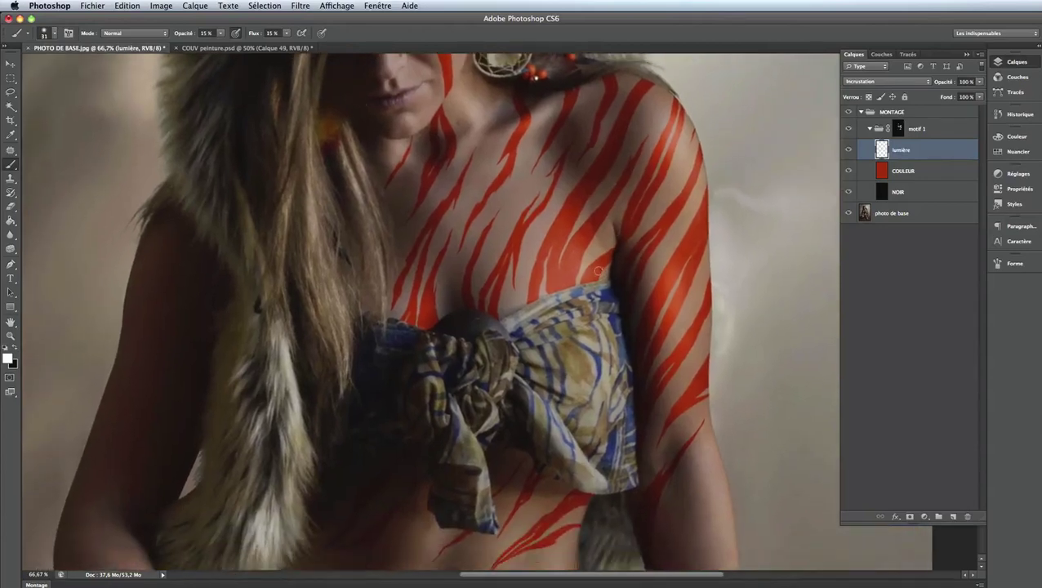
{"action": "left_click_drag", "start_coordinate": [593, 269], "coordinate": [625, 266]}
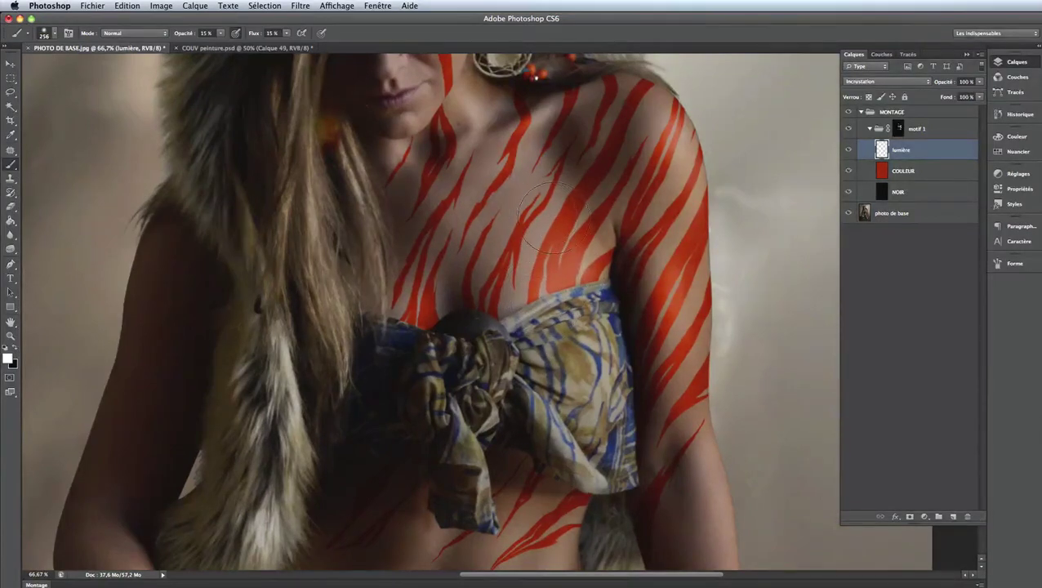
{"action": "left_click_drag", "start_coordinate": [508, 249], "coordinate": [457, 250]}
{"action": "scroll", "coordinate": [698, 248], "scroll_direction": "up", "scroll_amount": 3}
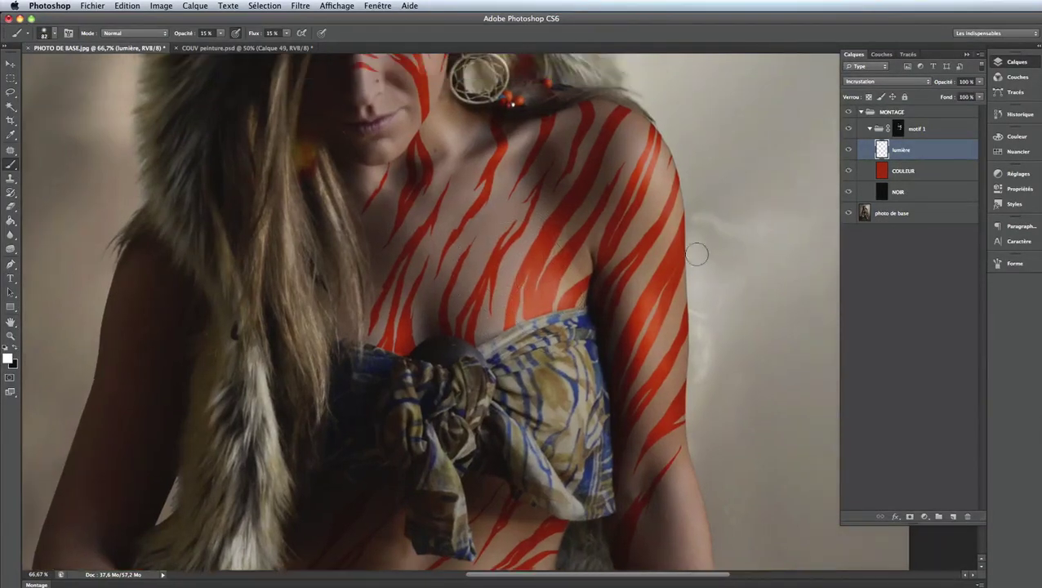
Toggle lumière to compare, add light, and size the brush for face detail.
{"action": "left_click", "coordinate": [848, 150]}
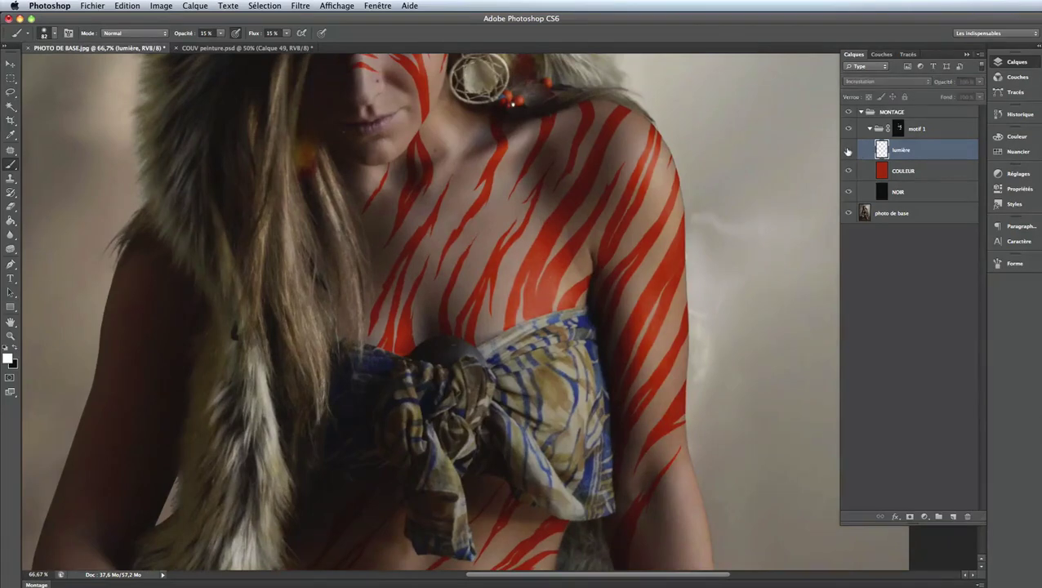
{"action": "left_click", "coordinate": [849, 150]}
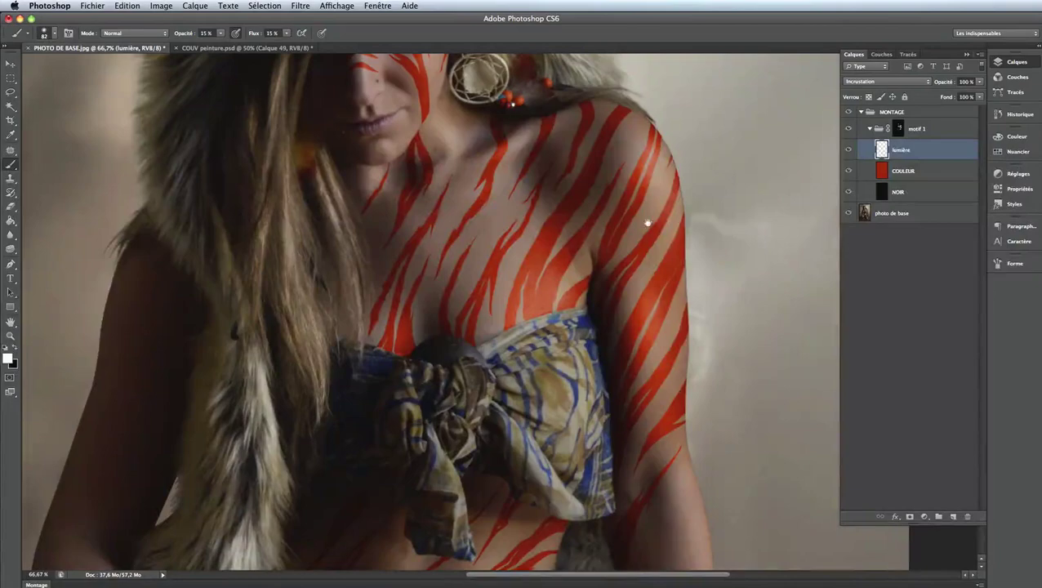
{"action": "mouse_move", "coordinate": [647, 222]}
{"action": "left_mouse_down"}
{"action": "mouse_move", "coordinate": [700, 365]}
{"action": "mouse_move", "coordinate": [725, 369]}
{"action": "left_mouse_up"}
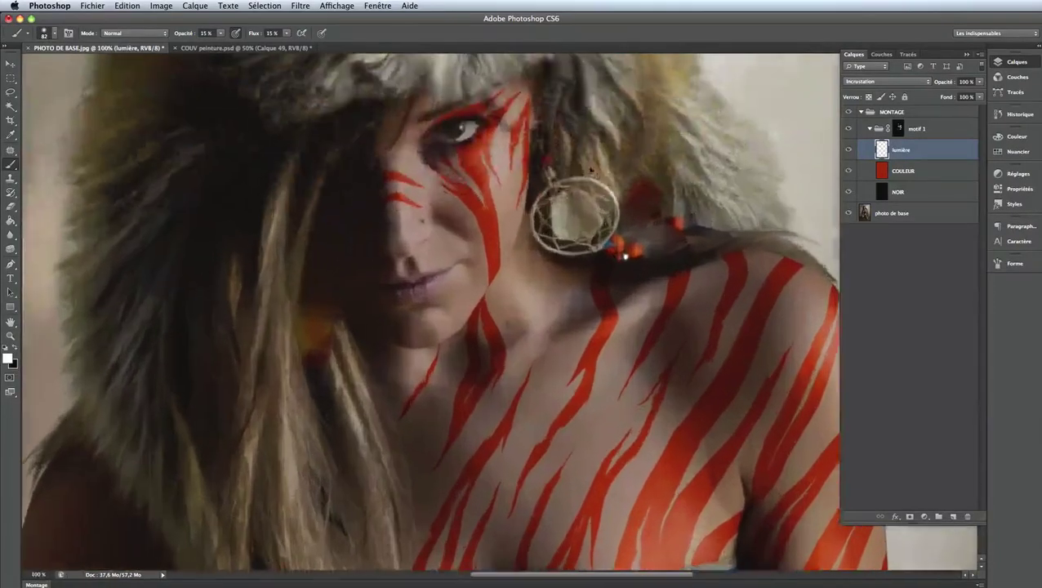
{"action": "scroll", "coordinate": [663, 294], "scroll_direction": "up", "scroll_amount": 5}
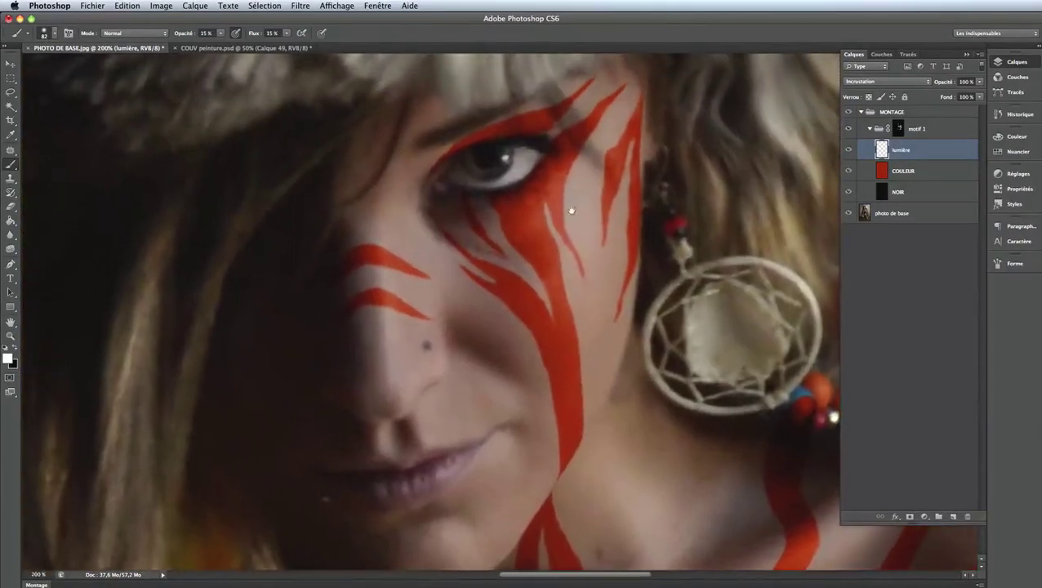
{"action": "left_click_drag", "start_coordinate": [572, 211], "coordinate": [556, 237]}
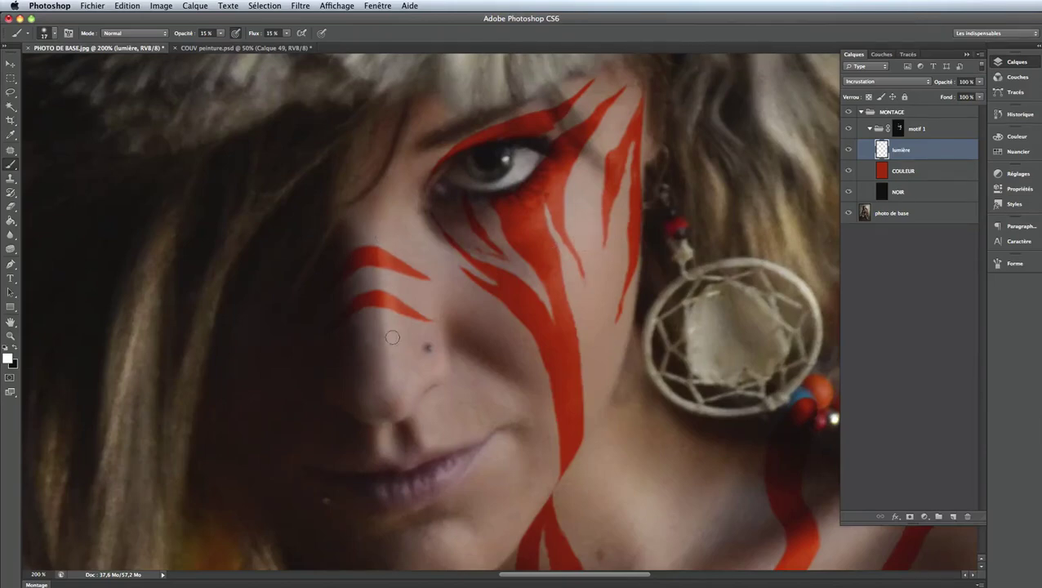
{"action": "left_click_drag", "start_coordinate": [392, 234], "coordinate": [399, 238]}
{"action": "left_click_drag", "start_coordinate": [572, 227], "coordinate": [575, 228]}
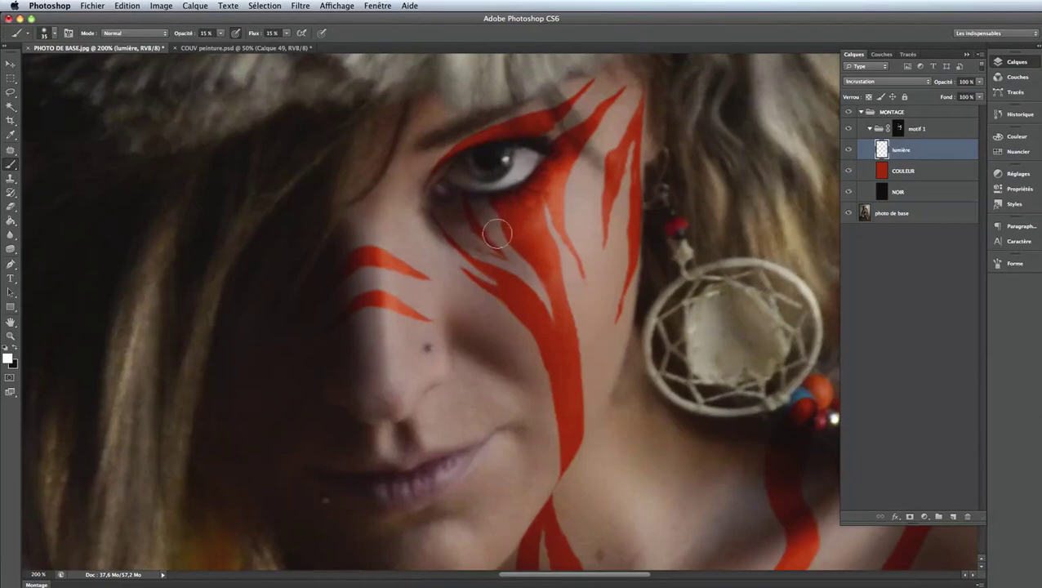
Check the full figure, then add more white light strokes on the upper body.
{"action": "key", "text": "super+minus"}
{"action": "key", "text": "super+minus"}
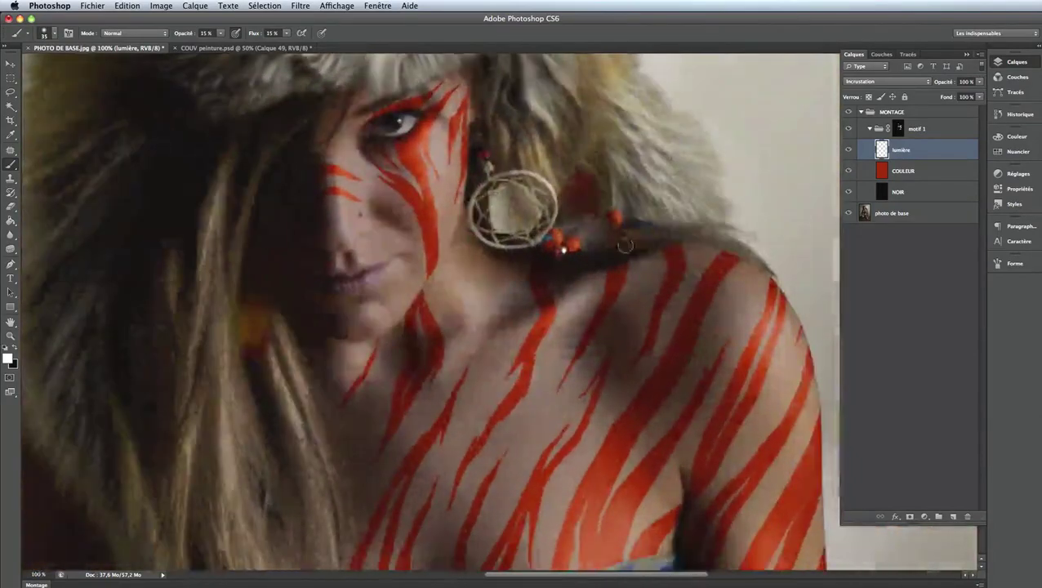
{"action": "scroll", "coordinate": [621, 285], "scroll_direction": "down", "scroll_amount": 2}
{"action": "scroll", "coordinate": [637, 306], "scroll_direction": "down", "scroll_amount": 2}
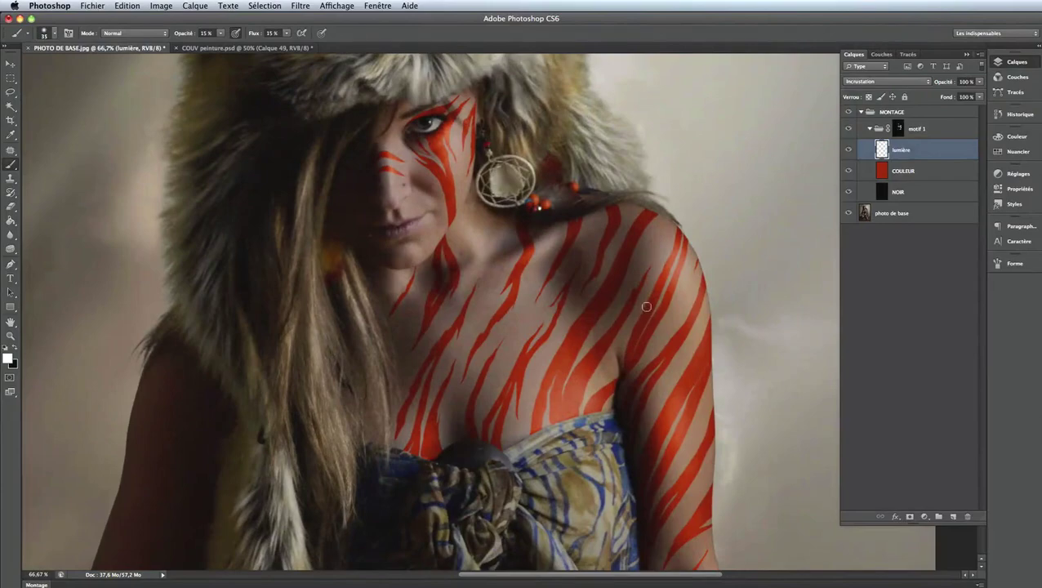
{"action": "scroll", "coordinate": [625, 295], "scroll_direction": "down", "scroll_amount": 10}
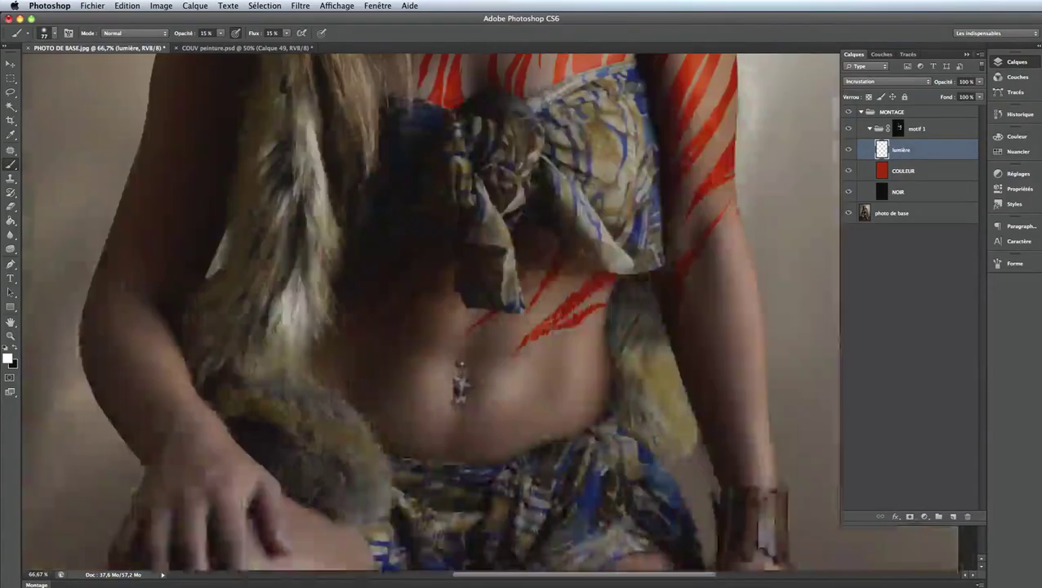
{"action": "scroll", "coordinate": [694, 262], "scroll_direction": "up", "scroll_amount": 5}
{"action": "key", "text": "super+minus"}
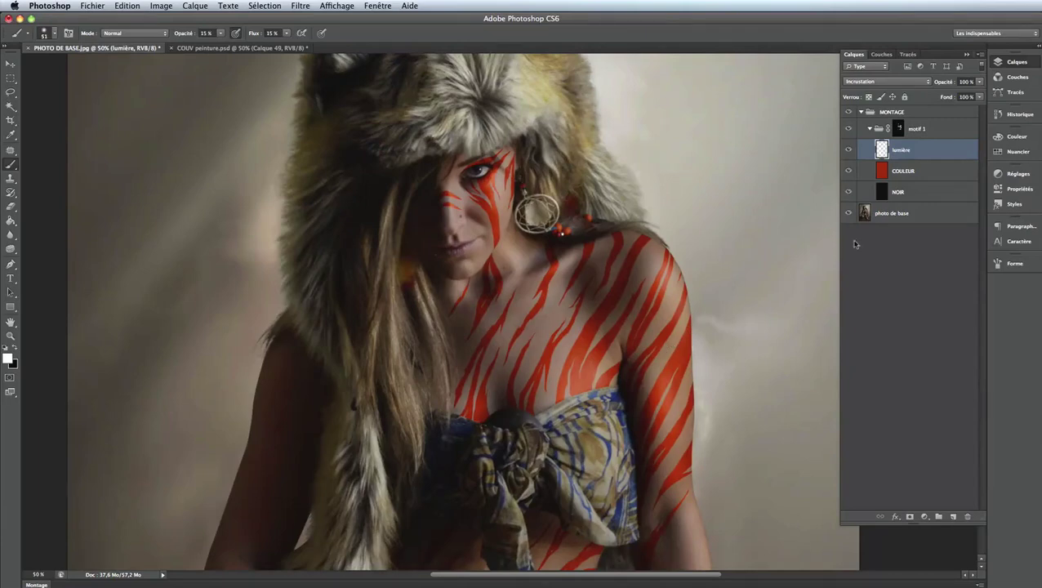
{"action": "key", "text": "ctrl+plus"}
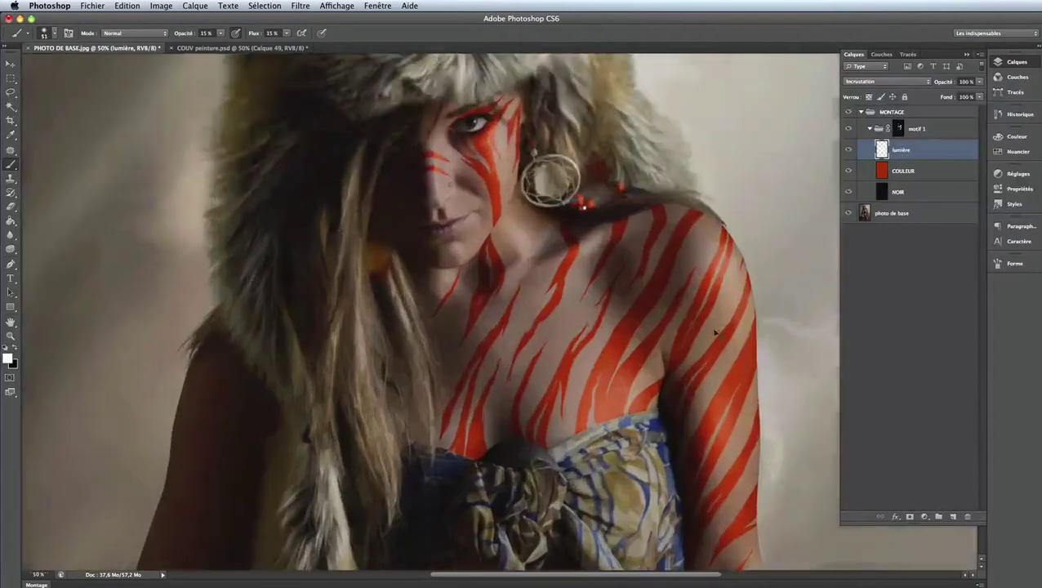
{"action": "left_click_drag", "start_coordinate": [673, 283], "coordinate": [632, 238]}
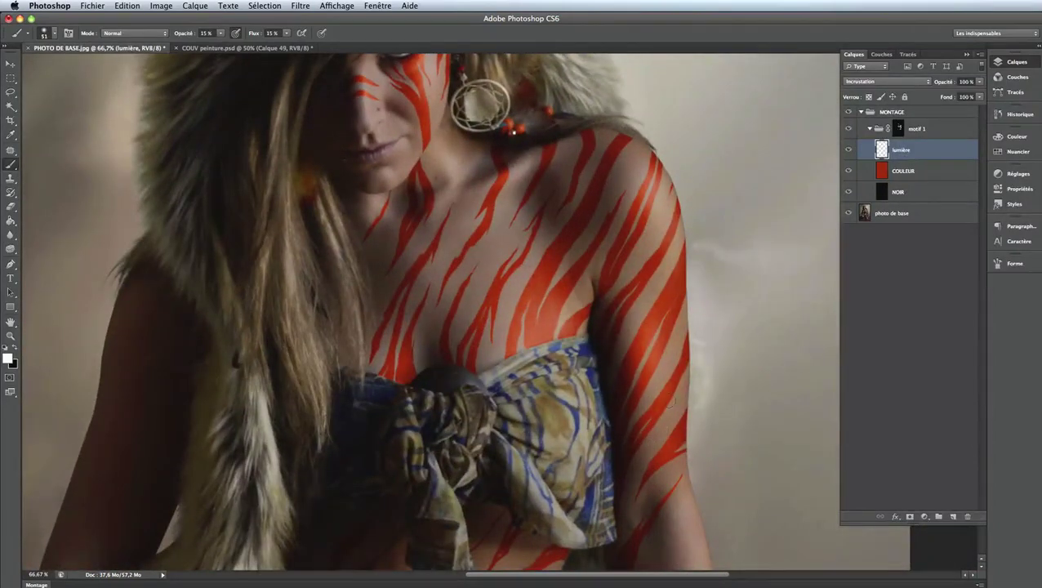
{"action": "mouse_move", "coordinate": [670, 402]}
{"action": "left_mouse_down"}
{"action": "mouse_move", "coordinate": [672, 342]}
{"action": "mouse_move", "coordinate": [692, 351]}
{"action": "left_mouse_up"}
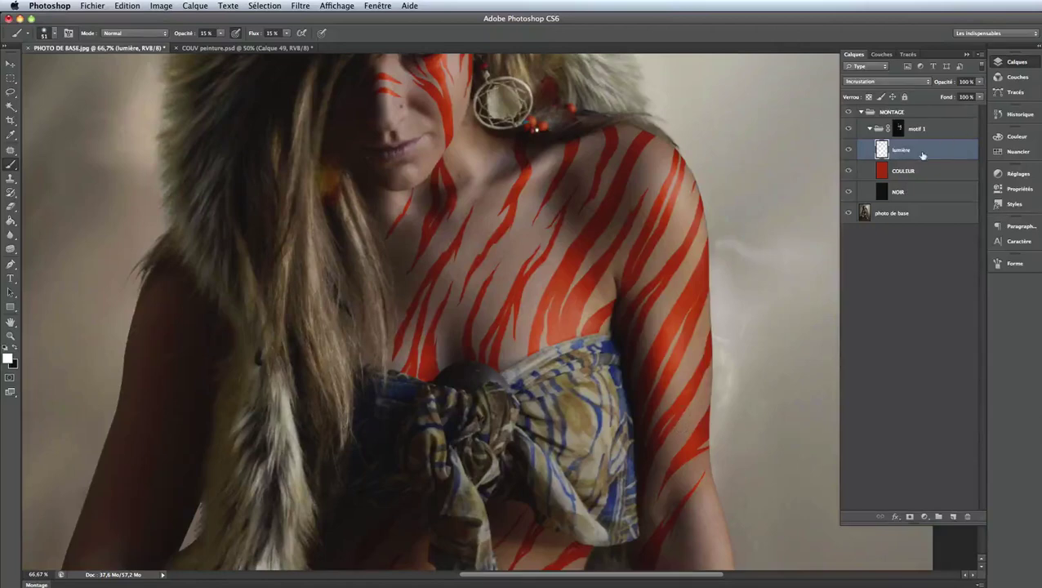
Blend the lumière layer as Lumière tamisée and toggle it off and on to compare.
{"action": "left_click", "coordinate": [916, 79]}
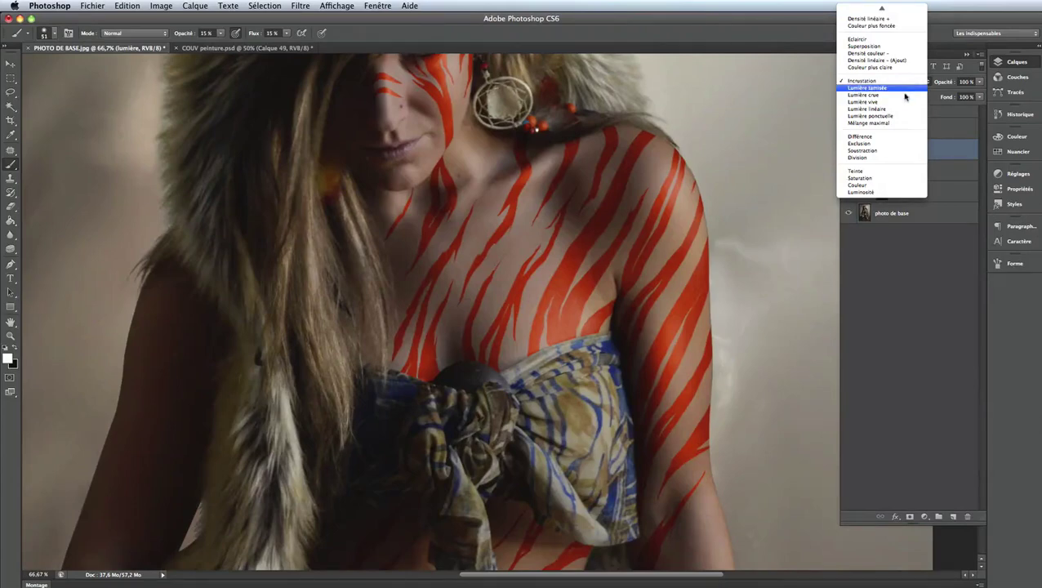
{"action": "left_click", "coordinate": [905, 98]}
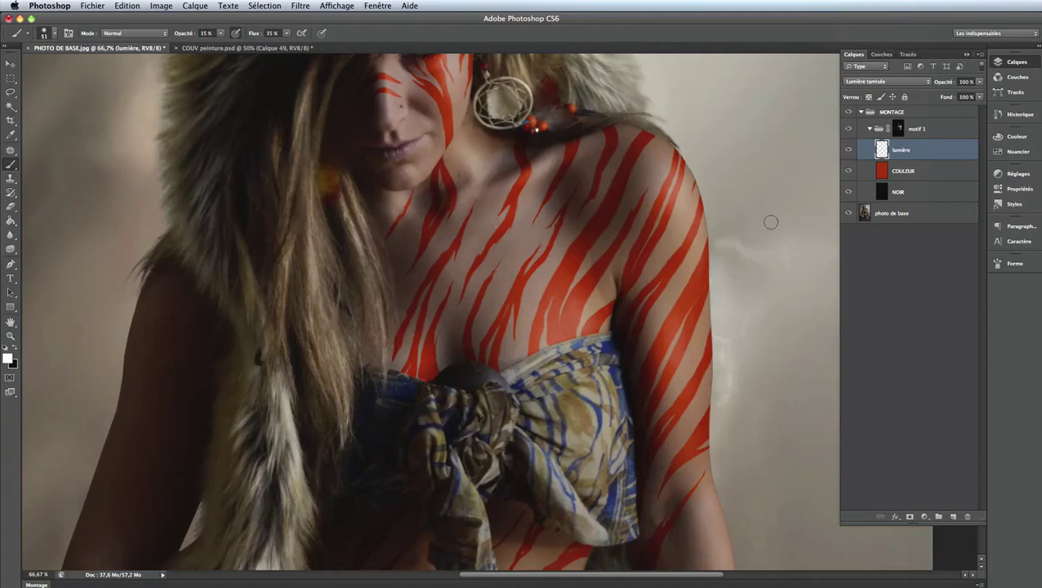
{"action": "left_click", "coordinate": [848, 151]}
{"action": "left_click", "coordinate": [849, 151]}
Add a new layer above lumière and name it 'ombre'.
{"action": "left_click", "coordinate": [953, 516]}
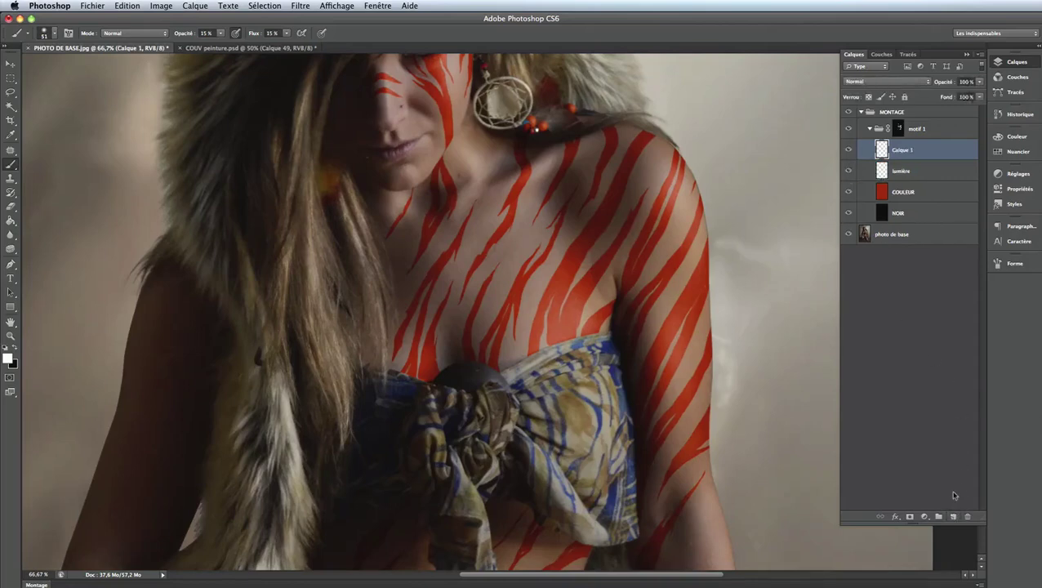
{"action": "double_click", "coordinate": [903, 151]}
{"action": "type", "text": "ombre"}
{"action": "key", "text": "Return"}
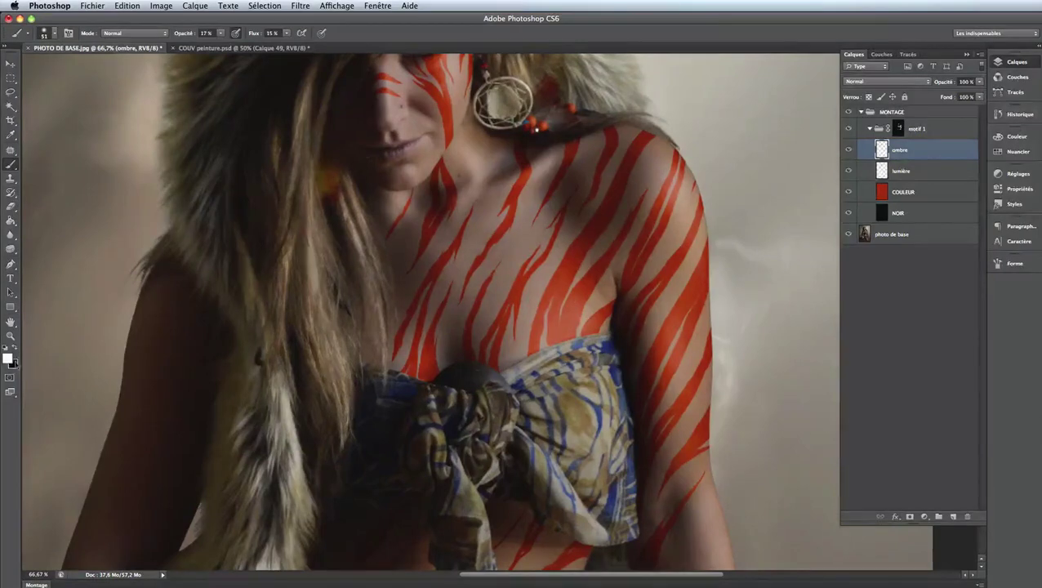
Set a near-black foreground colour and raise brush opacity and flow to 81%.
{"action": "left_click", "coordinate": [9, 357]}
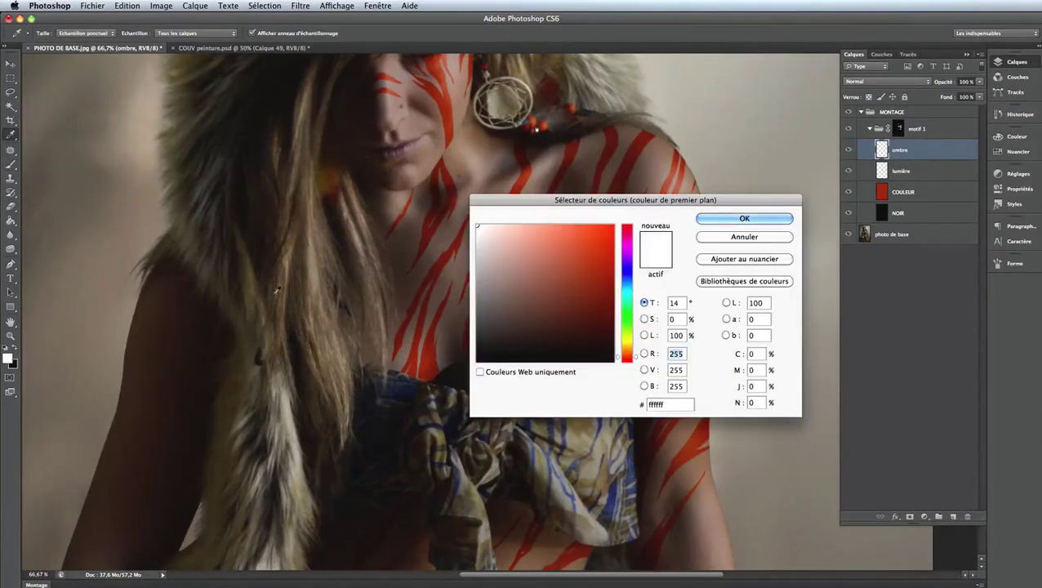
{"action": "left_click", "coordinate": [477, 360]}
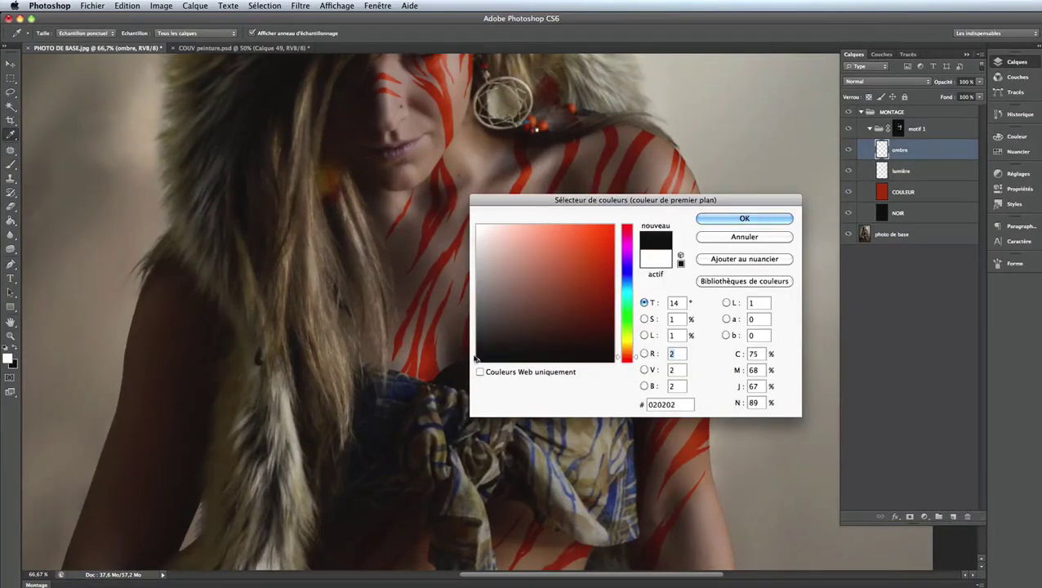
{"action": "left_click", "coordinate": [755, 219]}
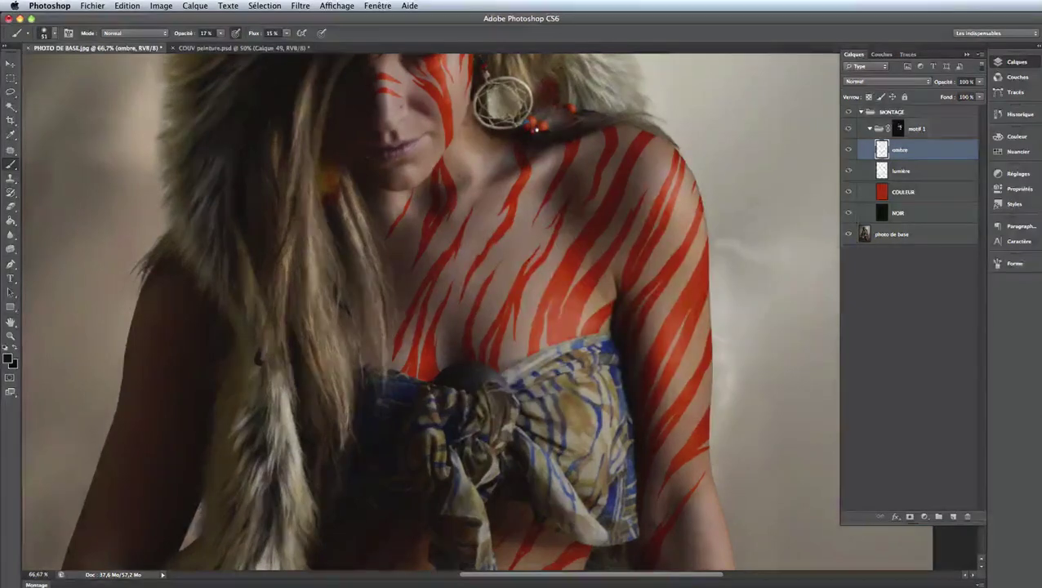
{"action": "left_click", "coordinate": [220, 32]}
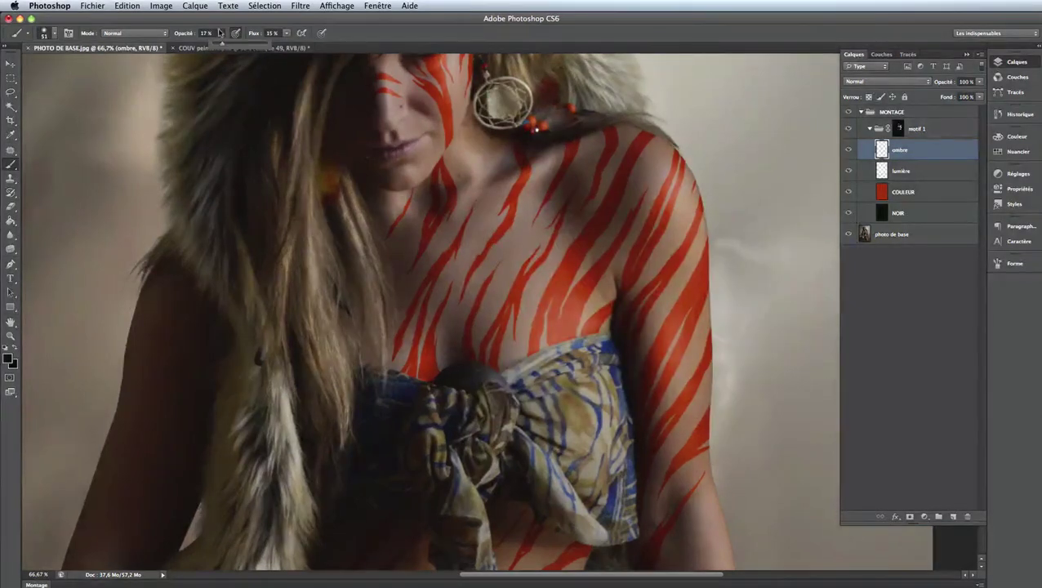
{"action": "left_click", "coordinate": [286, 36]}
{"action": "left_click_drag", "start_coordinate": [288, 44], "coordinate": [335, 45]}
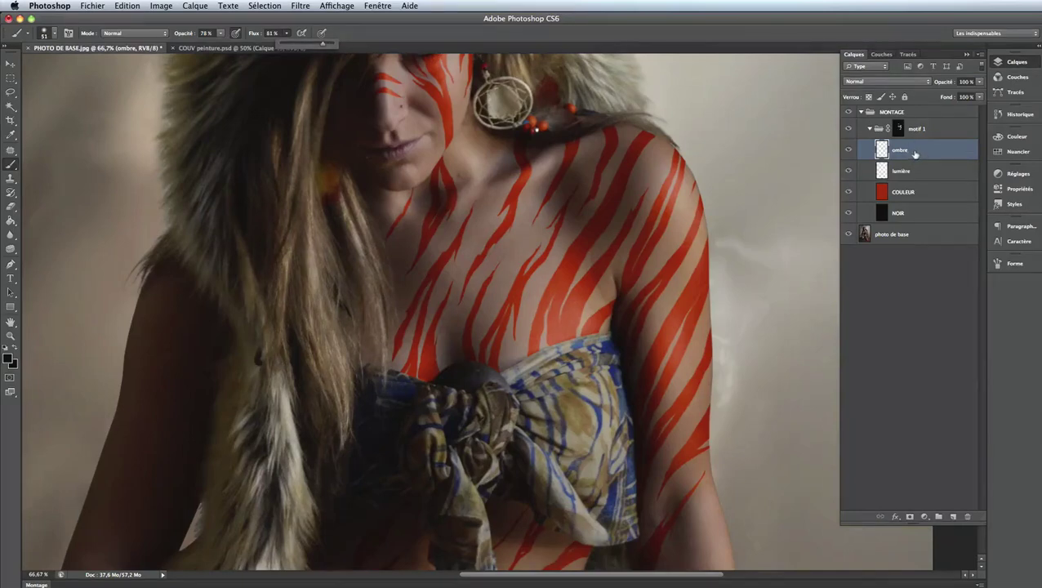
Blend ombre as Lumière tamisée, shade between chest stripes, and undo the shoulder stroke.
{"action": "left_click", "coordinate": [916, 82]}
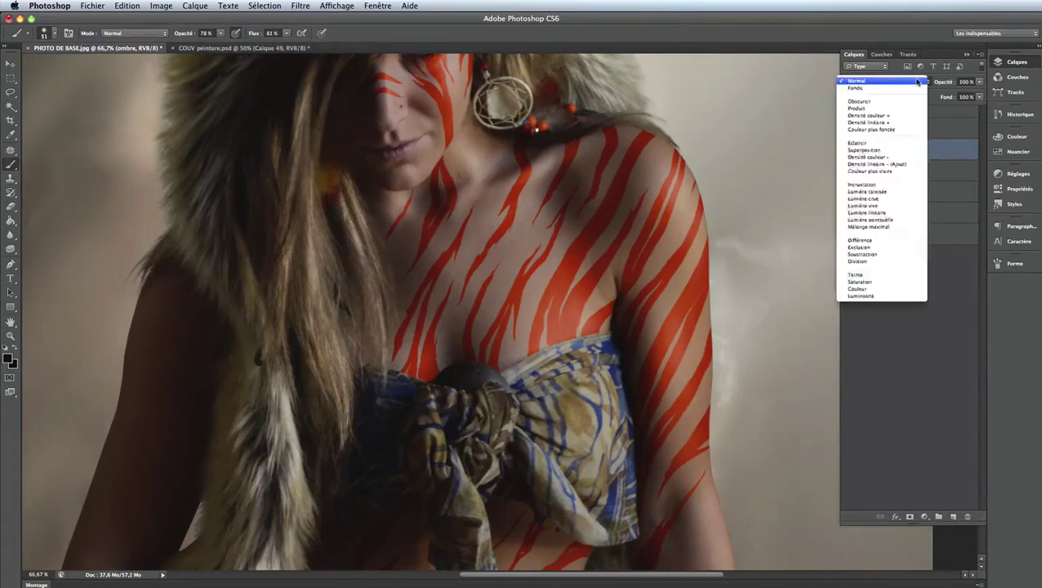
{"action": "left_click", "coordinate": [902, 193]}
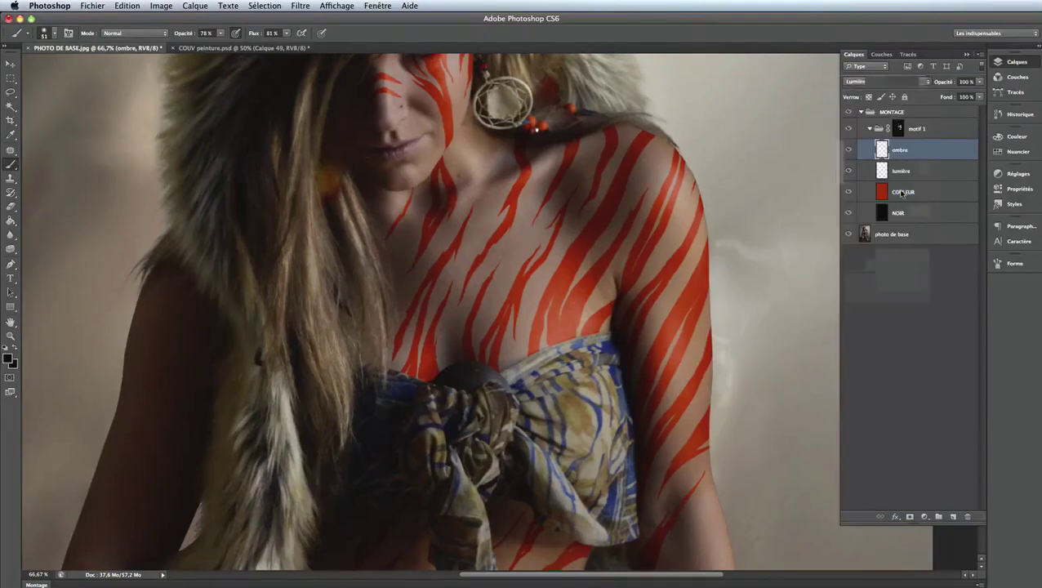
{"action": "mouse_move", "coordinate": [570, 290]}
{"action": "left_mouse_down"}
{"action": "mouse_move", "coordinate": [534, 352]}
{"action": "mouse_move", "coordinate": [551, 233]}
{"action": "mouse_move", "coordinate": [582, 237]}
{"action": "mouse_move", "coordinate": [605, 262]}
{"action": "mouse_move", "coordinate": [599, 170]}
{"action": "mouse_move", "coordinate": [657, 351]}
{"action": "mouse_move", "coordinate": [690, 237]}
{"action": "mouse_move", "coordinate": [672, 164]}
{"action": "left_mouse_up"}
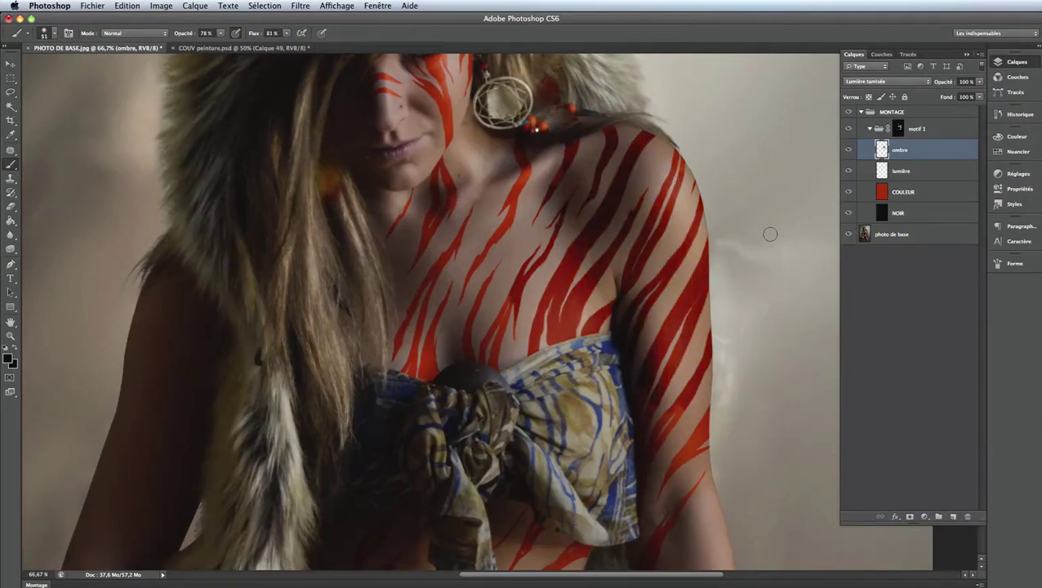
{"action": "key", "text": "ctrl+z"}
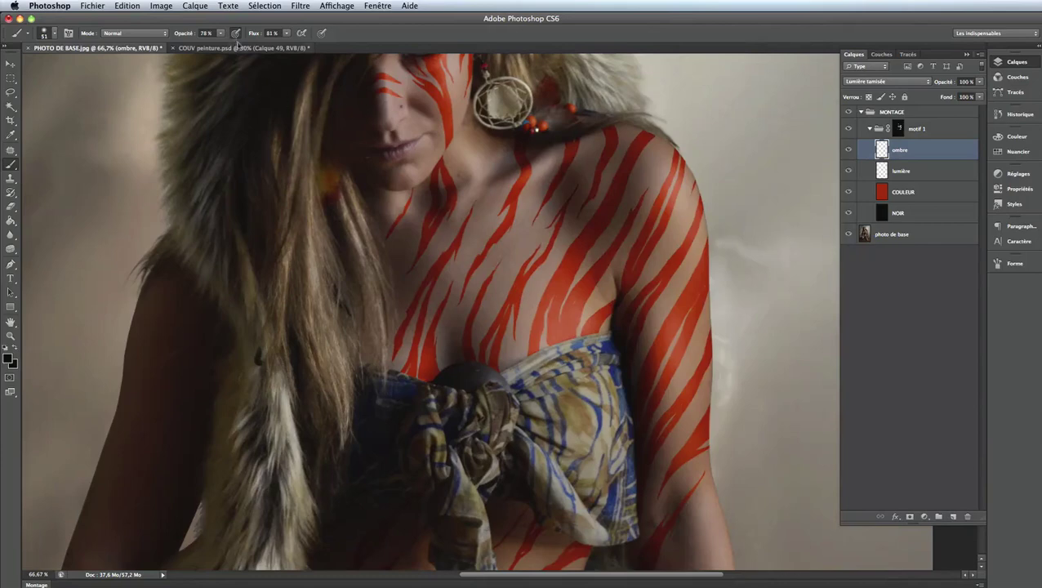
Lower the brush opacity and flow back to 15%.
{"action": "left_click", "coordinate": [220, 33]}
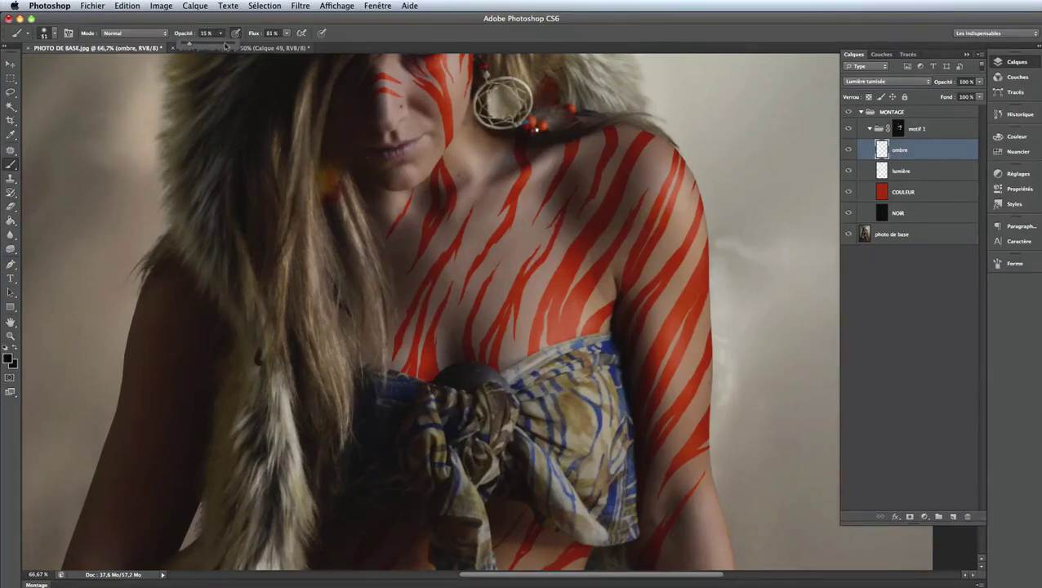
{"action": "left_click", "coordinate": [285, 33]}
{"action": "left_click_drag", "start_coordinate": [255, 46], "coordinate": [251, 47]}
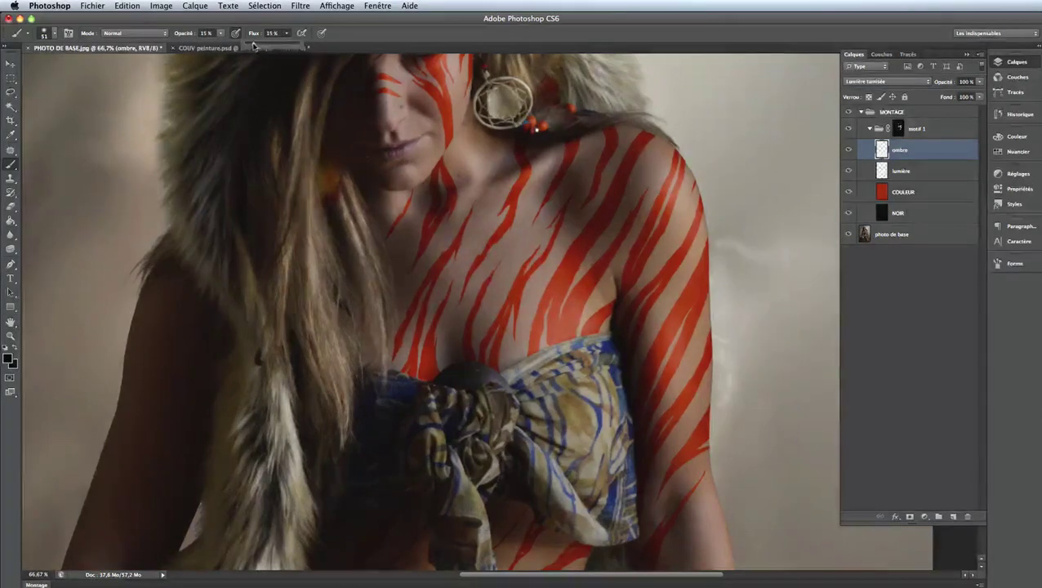
Set the brush to about 57 px, bring the chest into view, and shrink it to 50 px.
{"action": "right_click", "coordinate": [682, 249]}
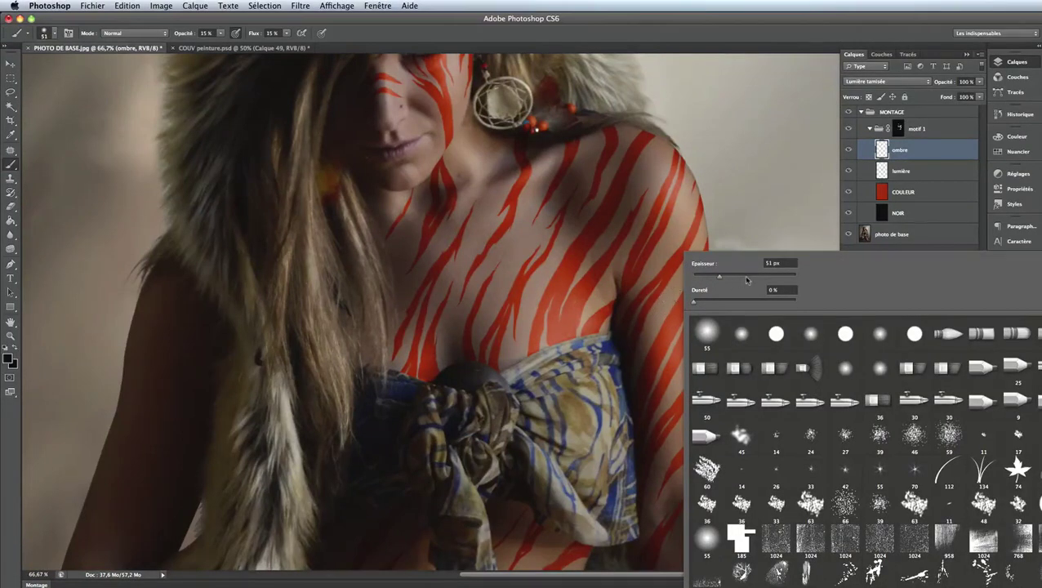
{"action": "left_click_drag", "start_coordinate": [718, 277], "coordinate": [722, 278]}
{"action": "key", "text": "Return"}
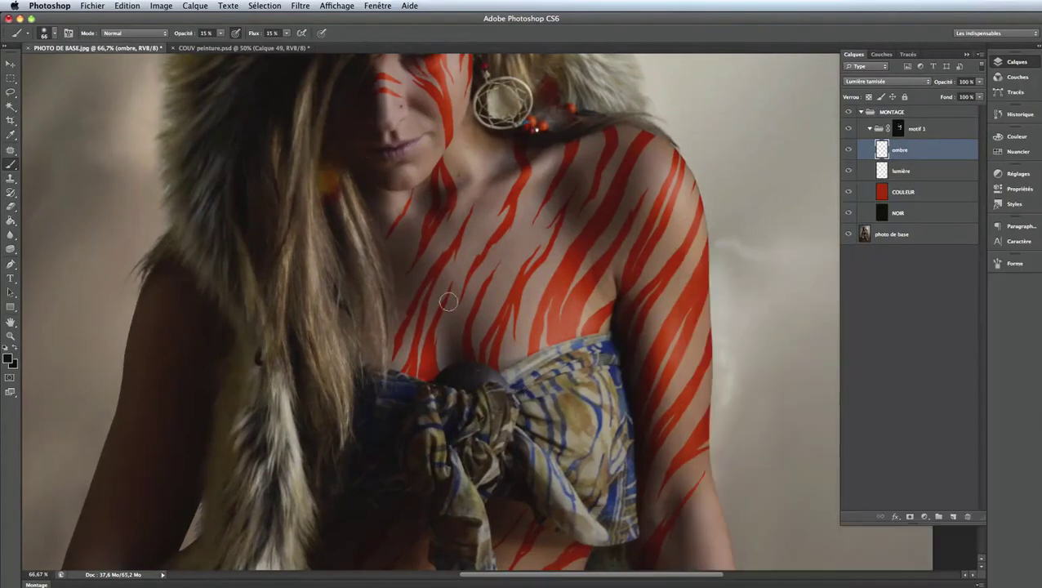
{"action": "scroll", "coordinate": [503, 336], "scroll_direction": "up", "scroll_amount": 1}
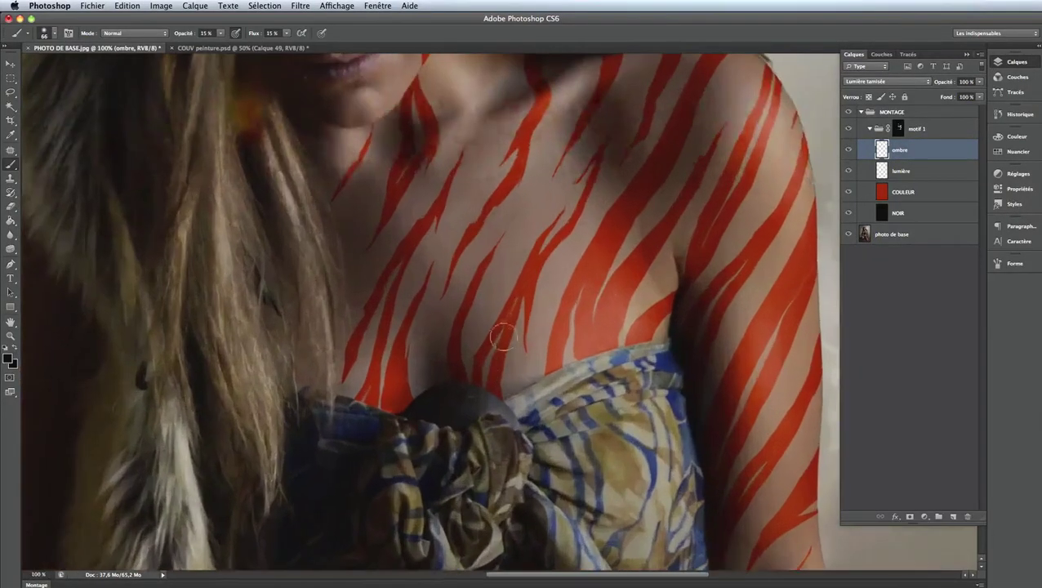
{"action": "left_click_drag", "start_coordinate": [504, 337], "coordinate": [564, 290]}
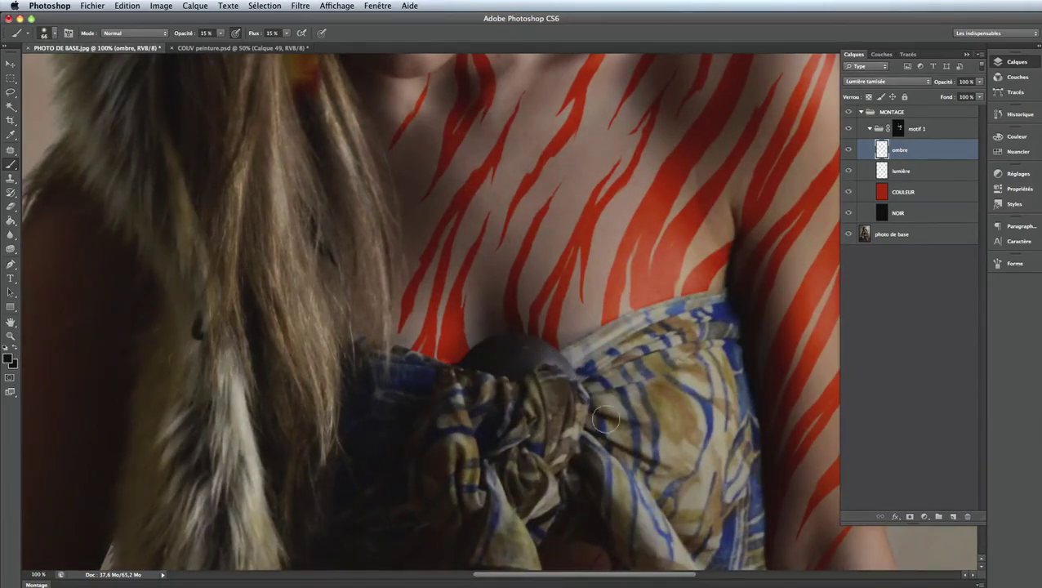
{"action": "left_click_drag", "start_coordinate": [579, 205], "coordinate": [616, 384]}
{"action": "left_click_drag", "start_coordinate": [531, 230], "coordinate": [518, 230]}
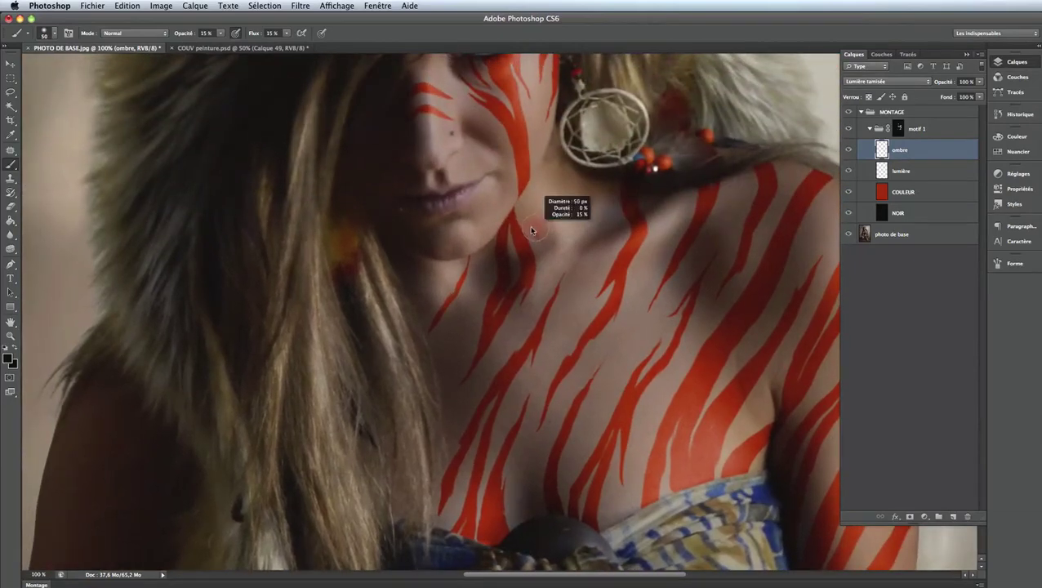
Zoom in on the neck and earring, resizing the brush between 25 and 58 px.
{"action": "left_click_drag", "start_coordinate": [672, 207], "coordinate": [709, 137]}
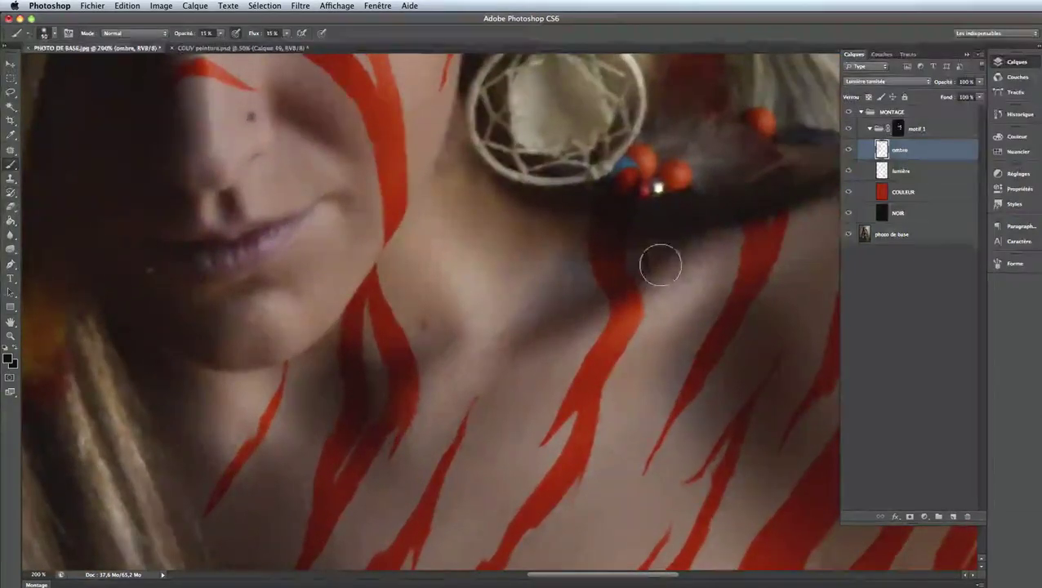
{"action": "left_click_drag", "start_coordinate": [658, 263], "coordinate": [637, 263]}
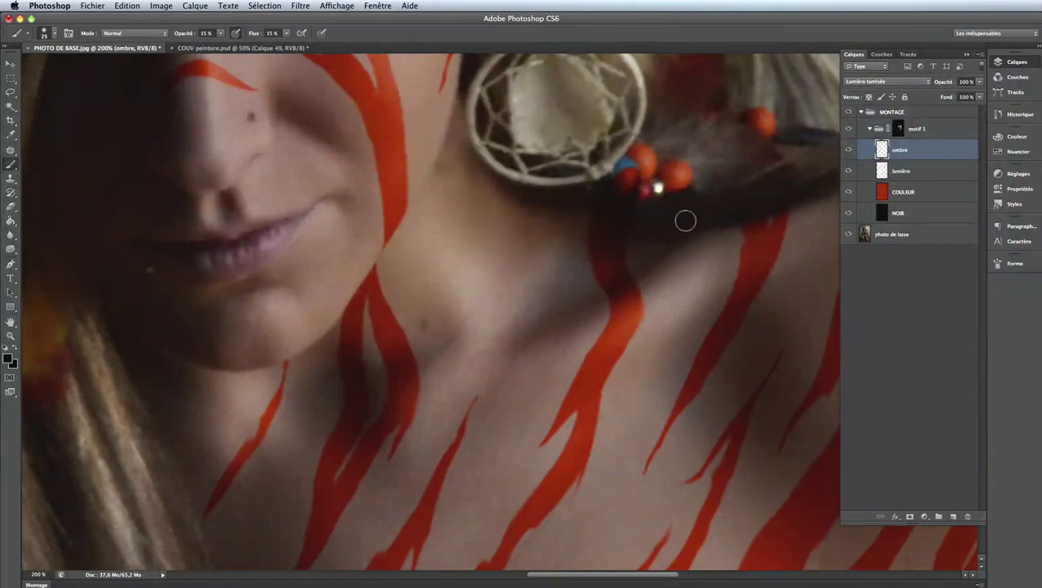
{"action": "left_click_drag", "start_coordinate": [637, 222], "coordinate": [664, 222]}
{"action": "scroll", "coordinate": [653, 205], "scroll_direction": "right", "scroll_amount": 5}
{"action": "scroll", "coordinate": [653, 205], "scroll_direction": "up", "scroll_amount": 2}
{"action": "left_click_drag", "start_coordinate": [725, 223], "coordinate": [700, 222]}
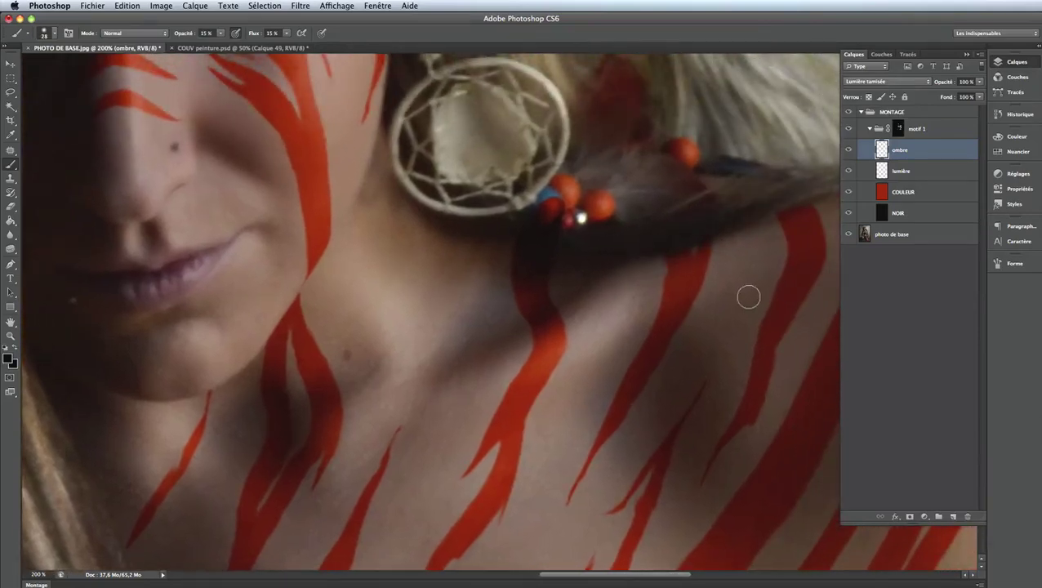
Resize the brush to about 67 px and darken the shadow along the side of the neck.
{"action": "scroll", "coordinate": [740, 296], "scroll_direction": "down", "scroll_amount": 3}
{"action": "scroll", "coordinate": [694, 294], "scroll_direction": "left", "scroll_amount": 1}
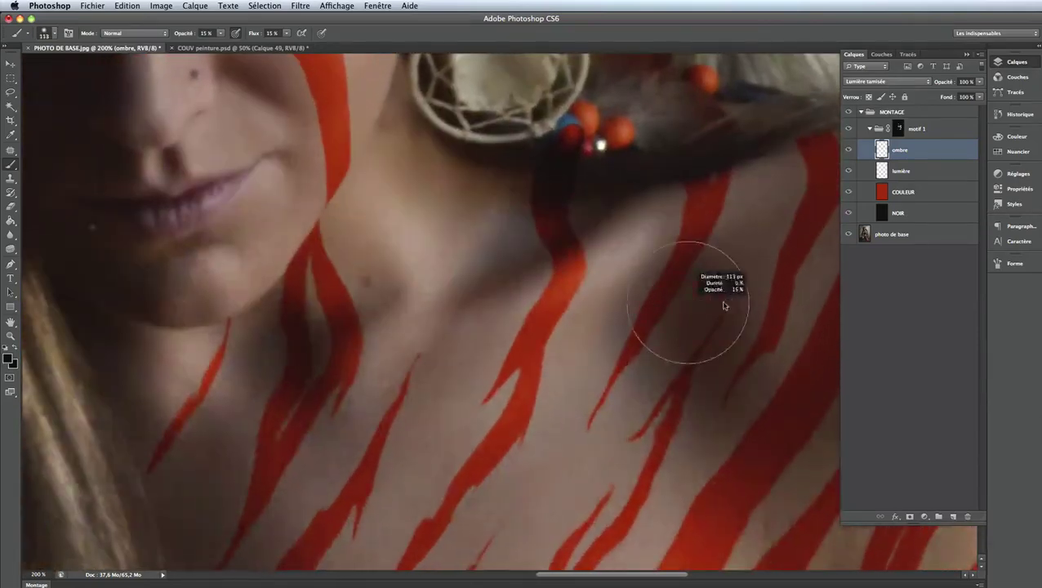
{"action": "left_click_drag", "start_coordinate": [688, 294], "coordinate": [757, 294]}
{"action": "scroll", "coordinate": [661, 349], "scroll_direction": "left", "scroll_amount": 1}
{"action": "left_click_drag", "start_coordinate": [337, 302], "coordinate": [300, 302]}
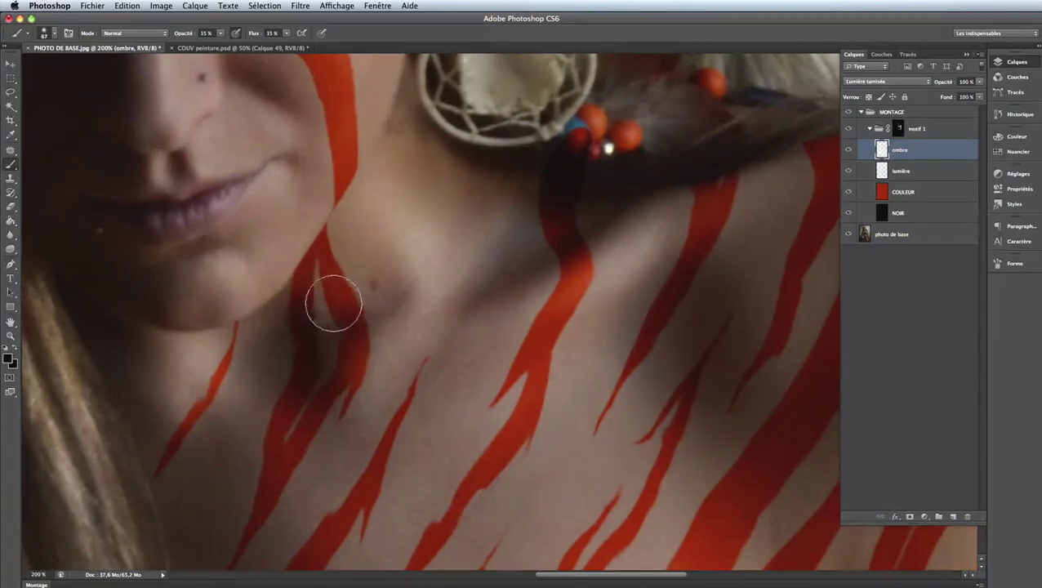
{"action": "left_click_drag", "start_coordinate": [367, 295], "coordinate": [329, 263]}
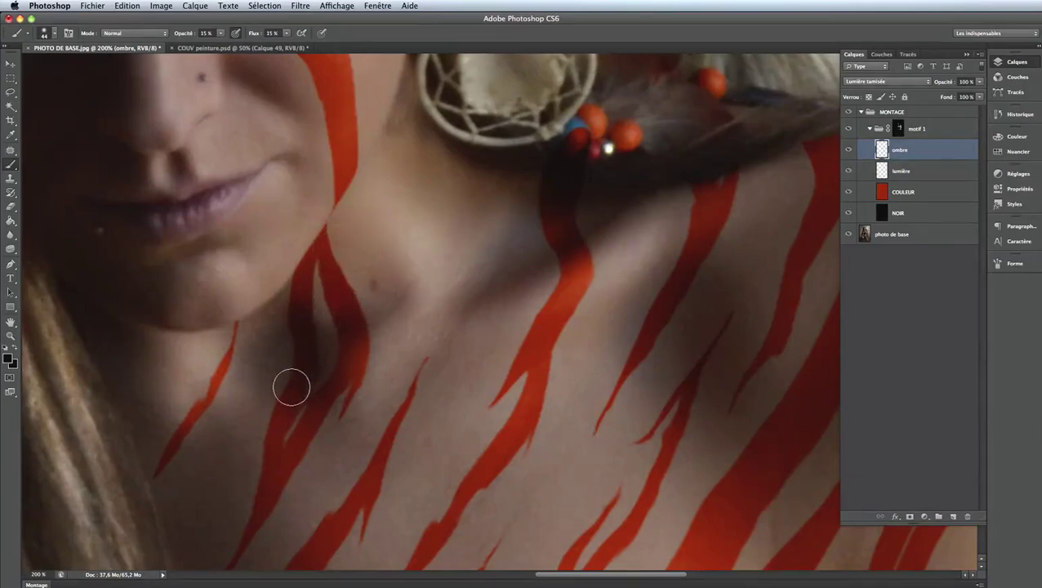
At 100% with a 54 px brush, deepen shadows beside the scarf and in the arm crease.
{"action": "key", "text": "ctrl+minus"}
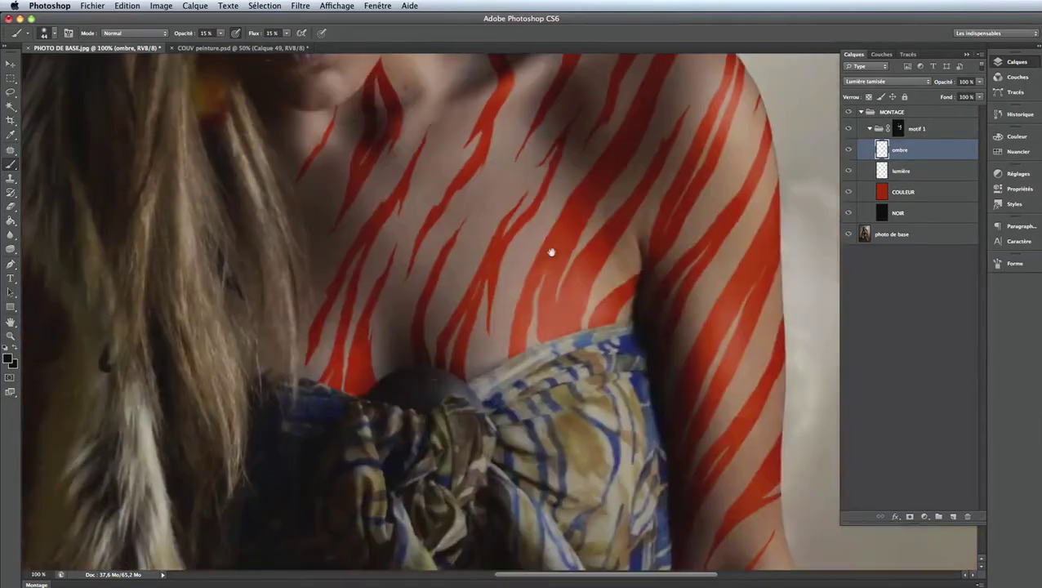
{"action": "left_click_drag", "start_coordinate": [389, 397], "coordinate": [397, 397]}
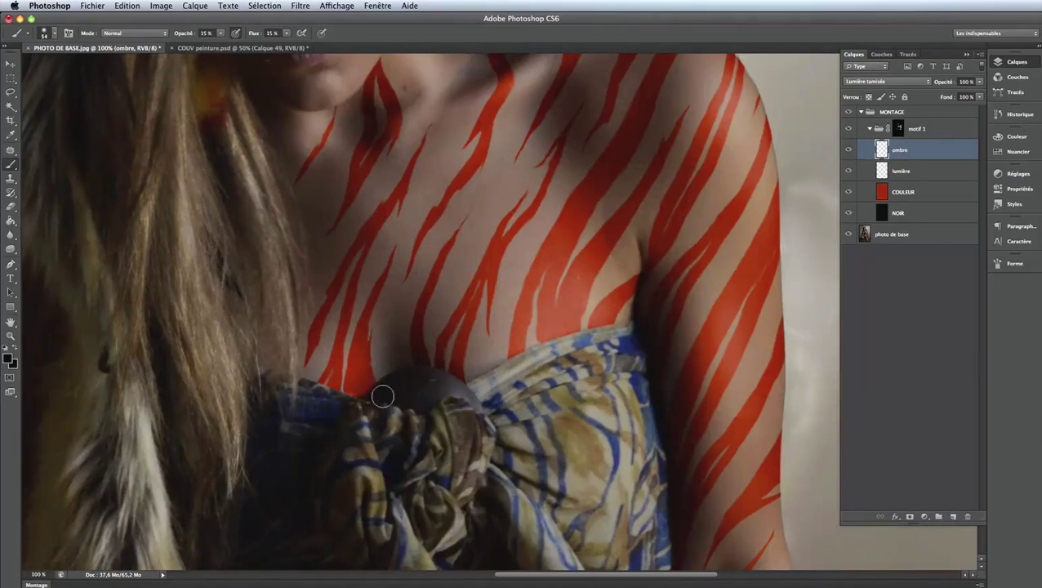
{"action": "scroll", "coordinate": [672, 379], "scroll_direction": "down", "scroll_amount": 5}
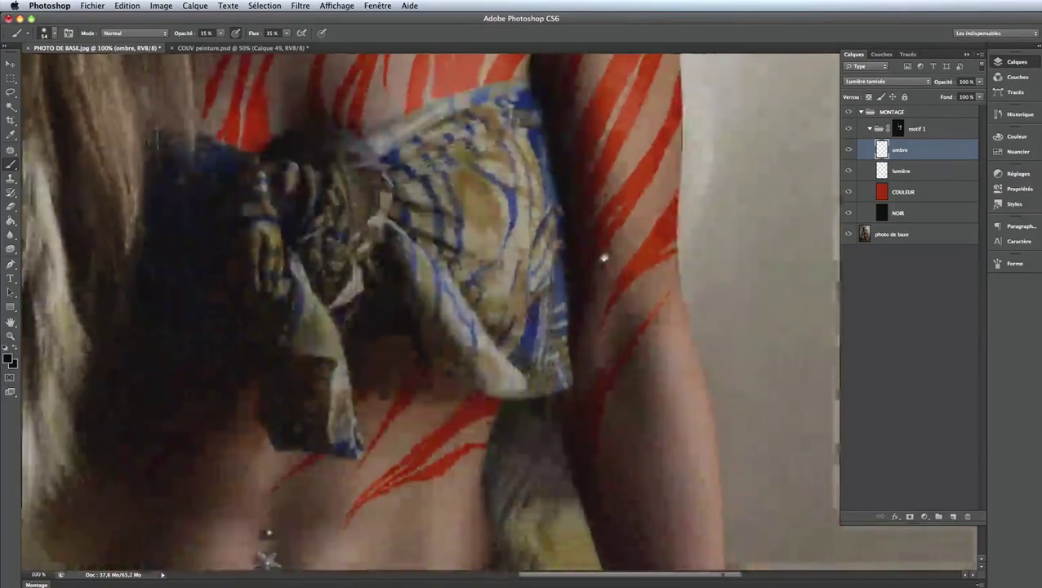
{"action": "mouse_move", "coordinate": [564, 425]}
{"action": "left_mouse_down"}
{"action": "mouse_move", "coordinate": [584, 518]}
{"action": "mouse_move", "coordinate": [548, 417]}
{"action": "mouse_move", "coordinate": [580, 452]}
{"action": "mouse_move", "coordinate": [565, 397]}
{"action": "mouse_move", "coordinate": [587, 493]}
{"action": "mouse_move", "coordinate": [573, 487]}
{"action": "left_mouse_up"}
Toggle the ombre layer repeatedly at 100% and 200% to compare the chest shading.
{"action": "scroll", "coordinate": [654, 236], "scroll_direction": "up", "scroll_amount": 3}
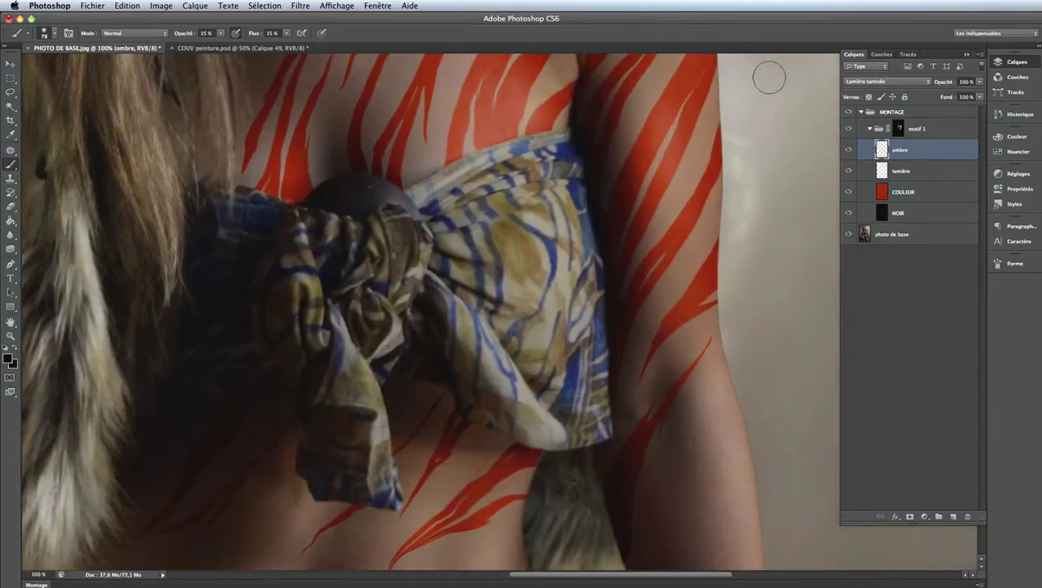
{"action": "left_click", "coordinate": [849, 151]}
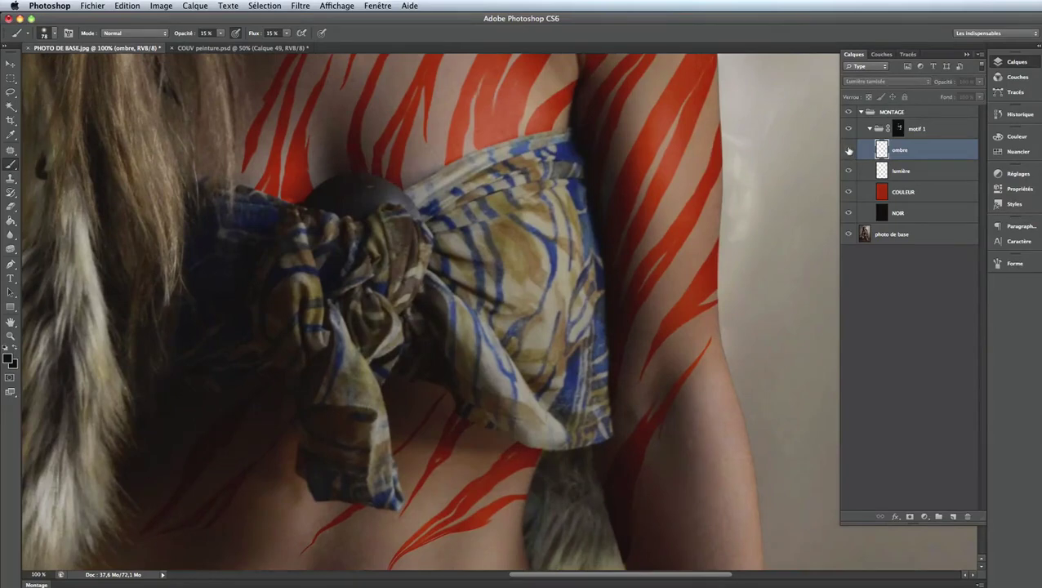
{"action": "left_click", "coordinate": [849, 151]}
{"action": "scroll", "coordinate": [808, 212], "scroll_direction": "up", "scroll_amount": 3}
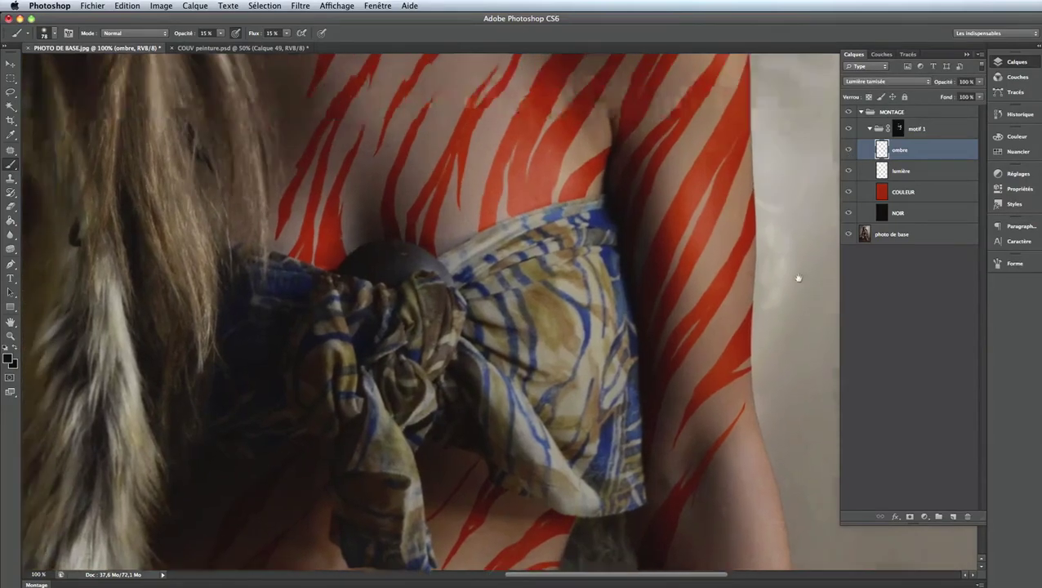
{"action": "scroll", "coordinate": [795, 279], "scroll_direction": "up", "scroll_amount": 2}
{"action": "left_click", "coordinate": [850, 151]}
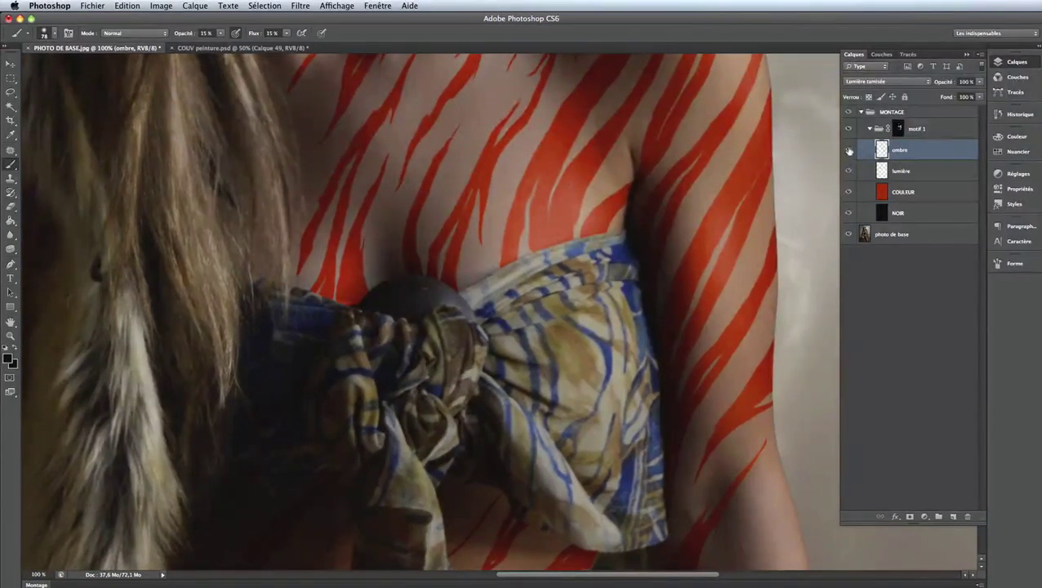
{"action": "scroll", "coordinate": [532, 280], "scroll_direction": "up", "scroll_amount": 2}
{"action": "key", "text": "ctrl+plus"}
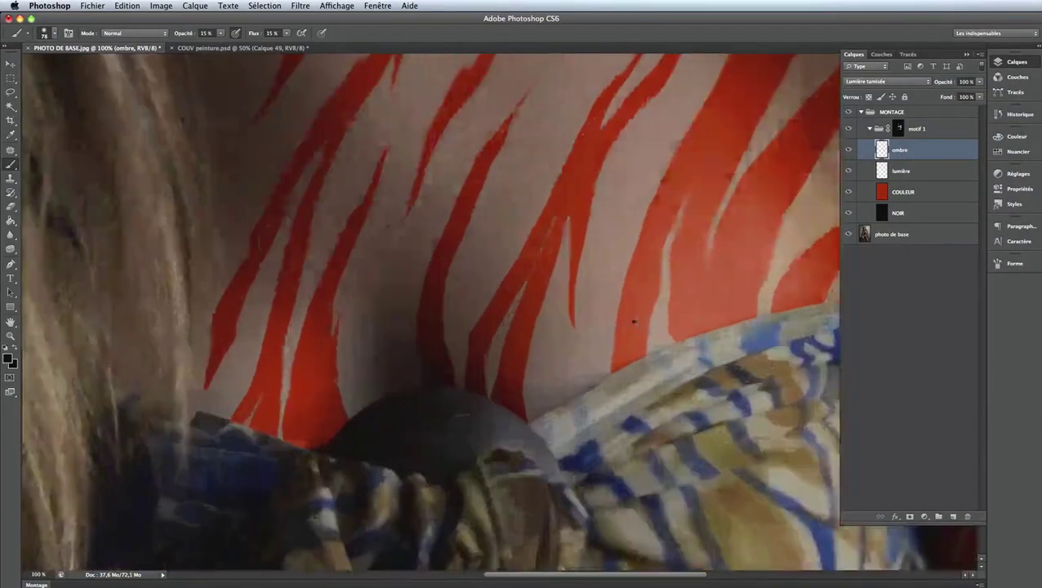
{"action": "scroll", "coordinate": [612, 260], "scroll_direction": "down", "scroll_amount": 3}
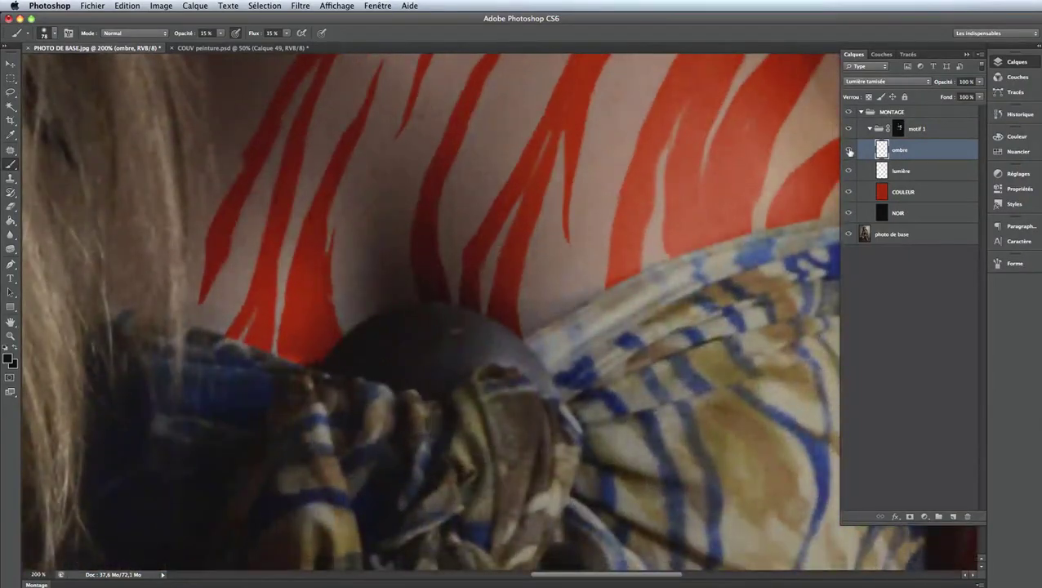
{"action": "left_click", "coordinate": [850, 151]}
Zoom between 100% and 200% on the face, adding faint shading below the eye.
{"action": "key", "text": "ctrl+minus"}
{"action": "key", "text": "ctrl+minus"}
{"action": "key", "text": "ctrl+minus"}
{"action": "scroll", "coordinate": [710, 286], "scroll_direction": "up", "scroll_amount": 2}
{"action": "scroll", "coordinate": [695, 272], "scroll_direction": "up", "scroll_amount": 1}
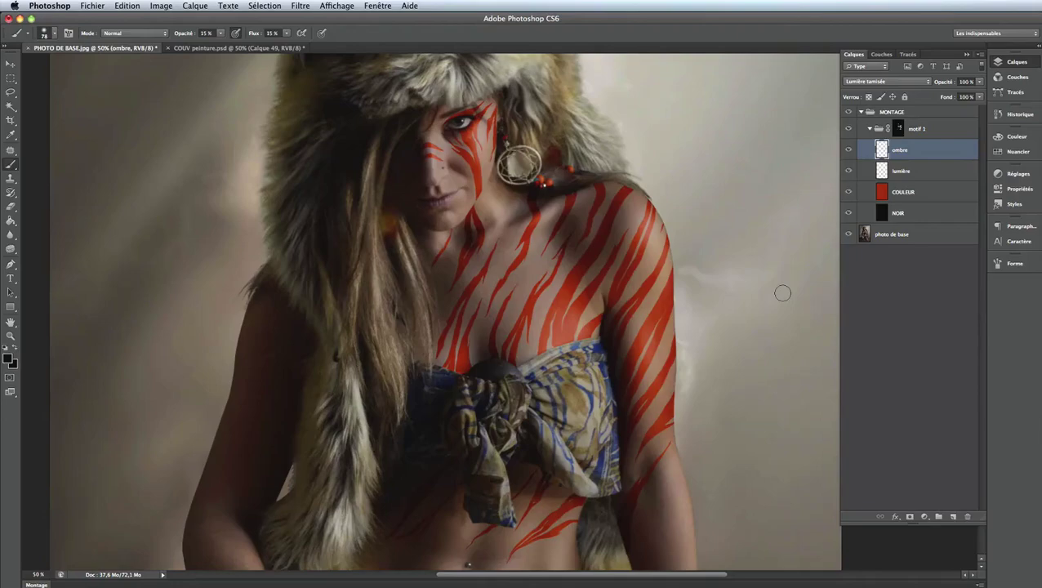
{"action": "key", "text": "ctrl+plus"}
{"action": "key", "text": "ctrl+plus"}
{"action": "key", "text": "ctrl+plus"}
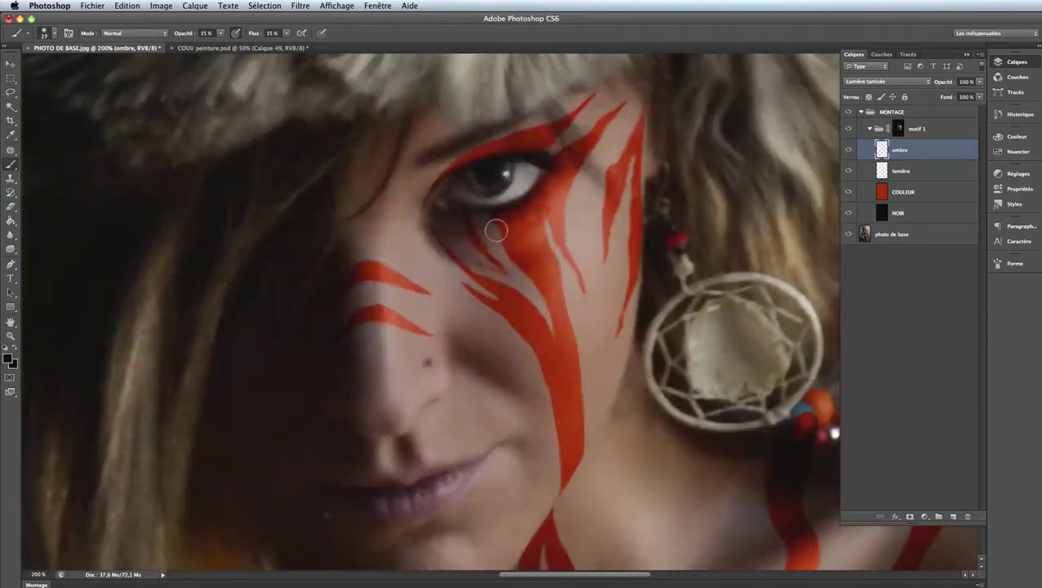
{"action": "scroll", "coordinate": [560, 202], "scroll_direction": "down", "scroll_amount": 5}
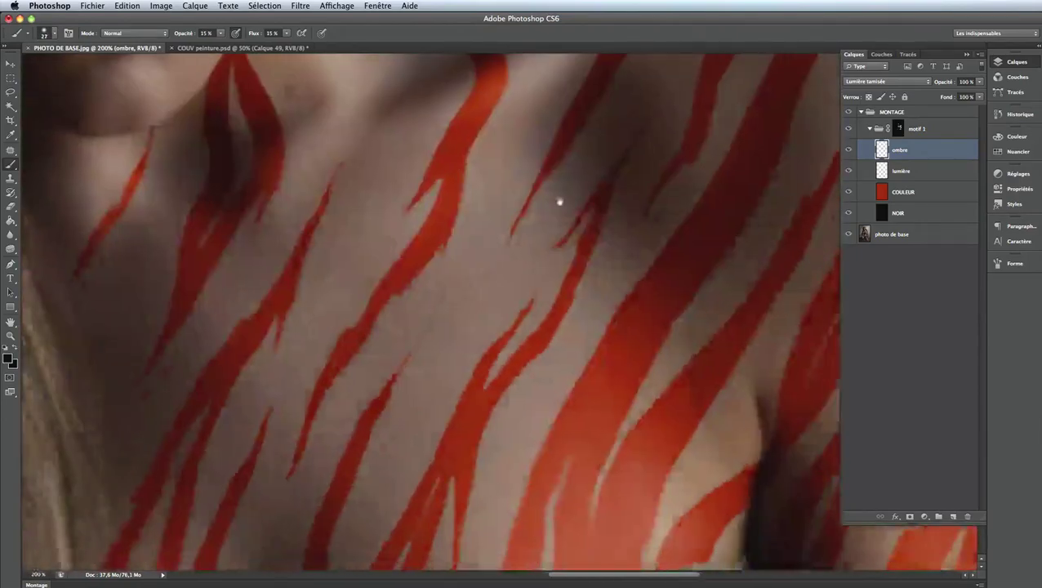
{"action": "key", "text": "ctrl+minus"}
{"action": "left_click_drag", "start_coordinate": [511, 232], "coordinate": [617, 352]}
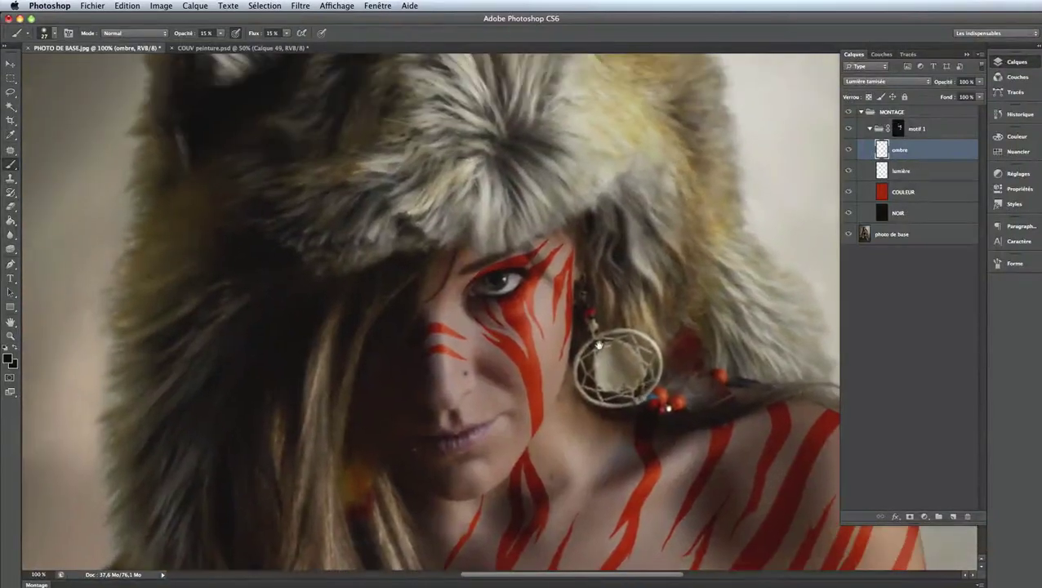
{"action": "key", "text": "ctrl+plus"}
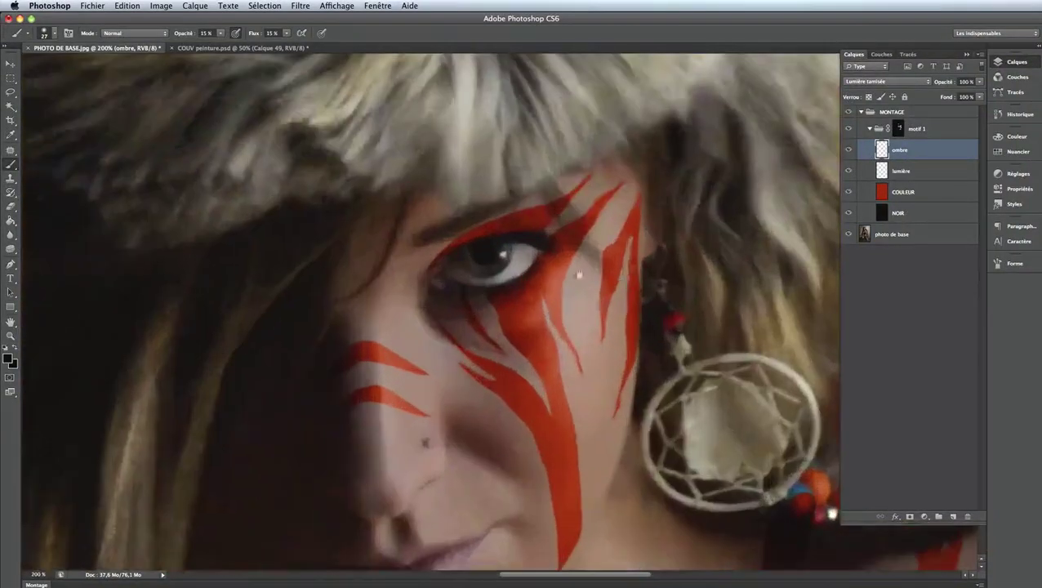
{"action": "scroll", "coordinate": [579, 275], "scroll_direction": "down", "scroll_amount": 2}
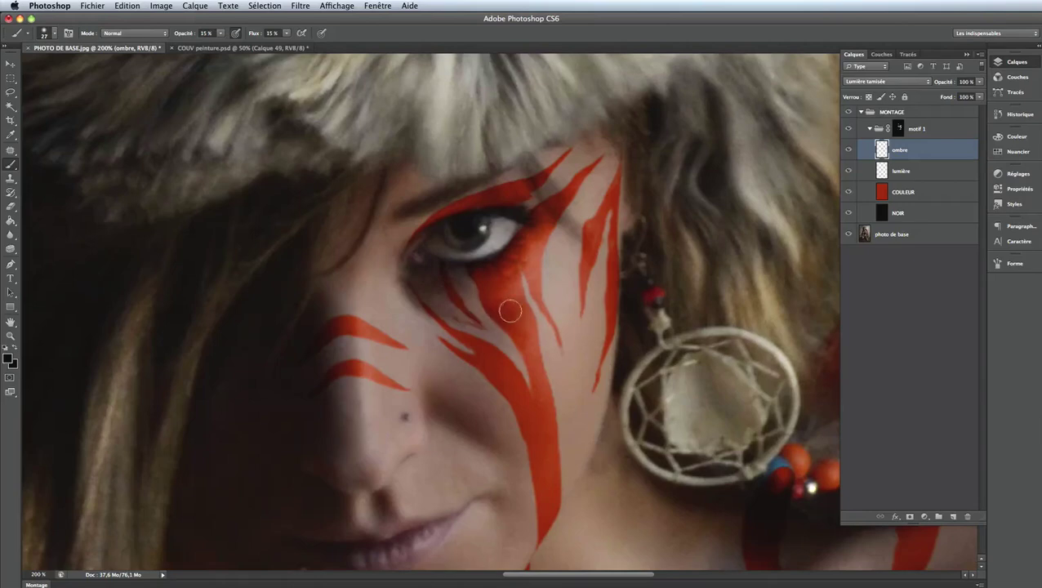
{"action": "left_click", "coordinate": [848, 150]}
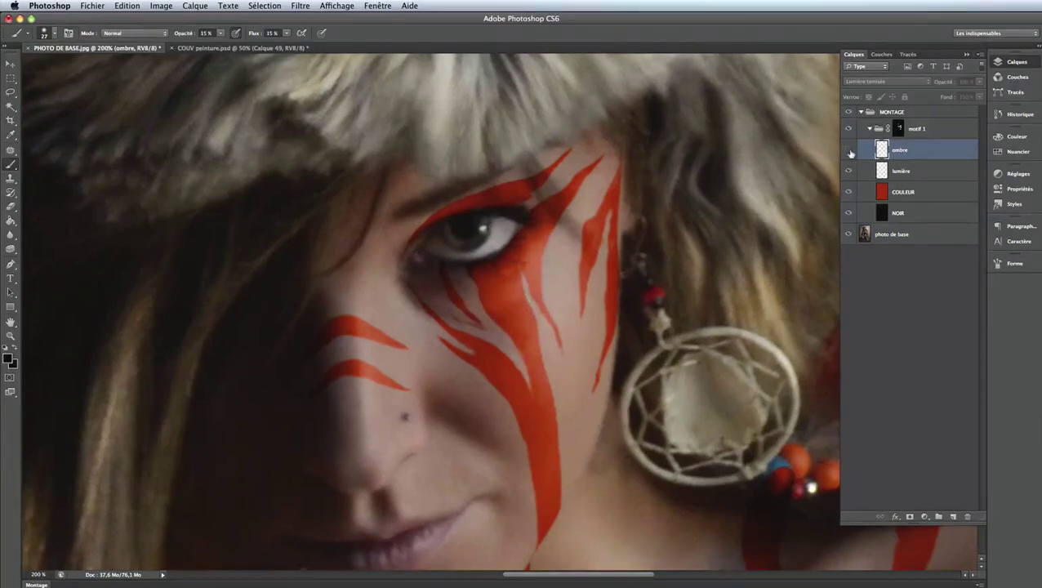
{"action": "left_click", "coordinate": [850, 151]}
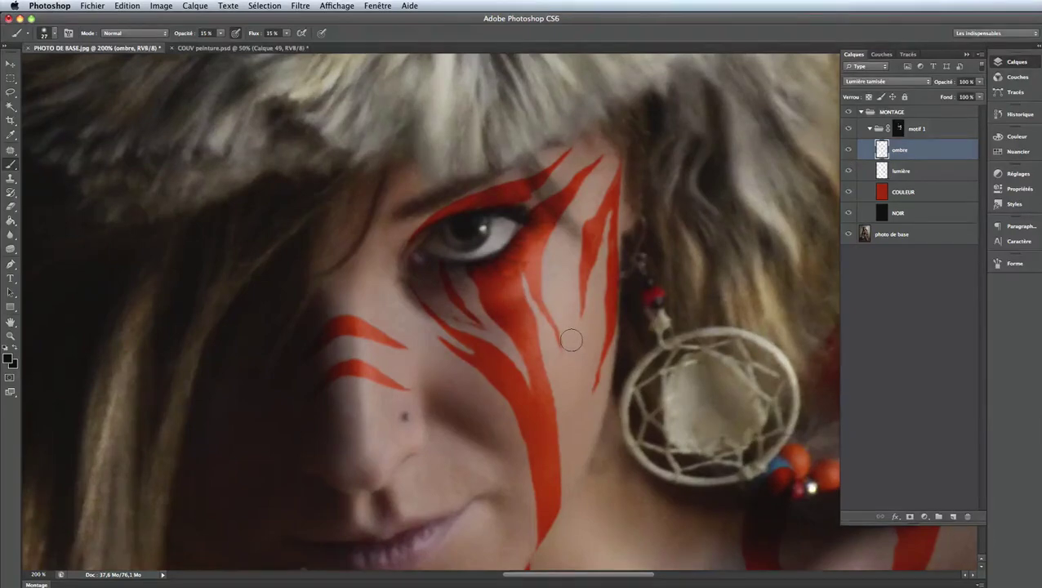
{"action": "key", "text": "ctrl+minus"}
{"action": "key", "text": "ctrl+minus"}
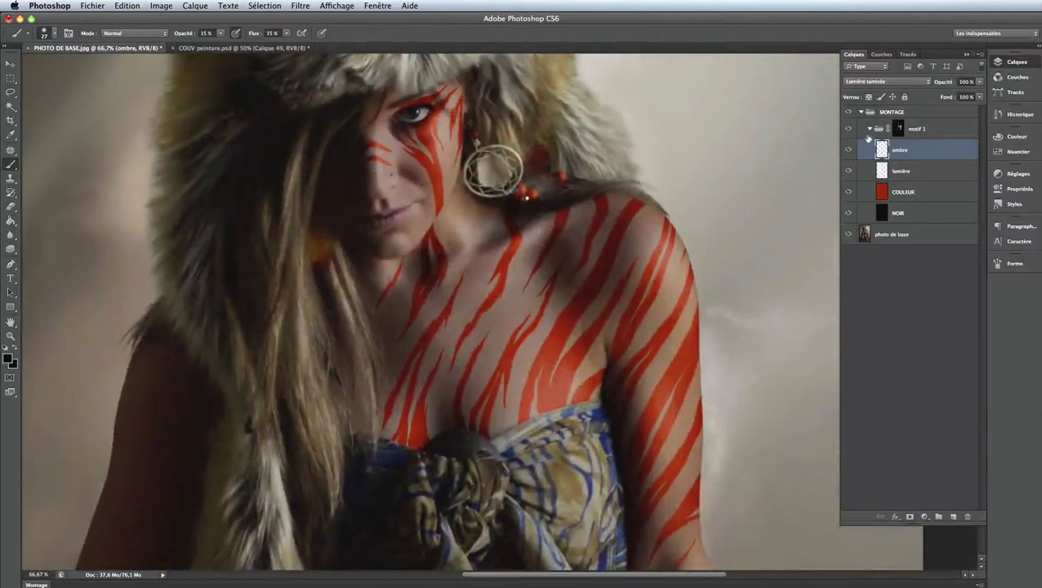
{"action": "left_click_drag", "start_coordinate": [849, 151], "coordinate": [849, 171]}
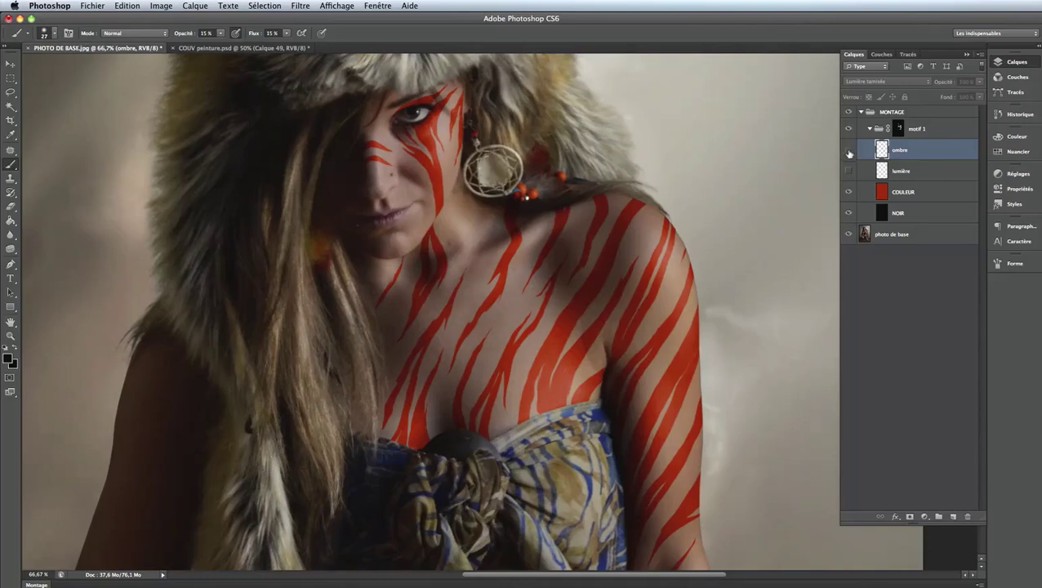
{"action": "left_click_drag", "start_coordinate": [849, 152], "coordinate": [849, 171]}
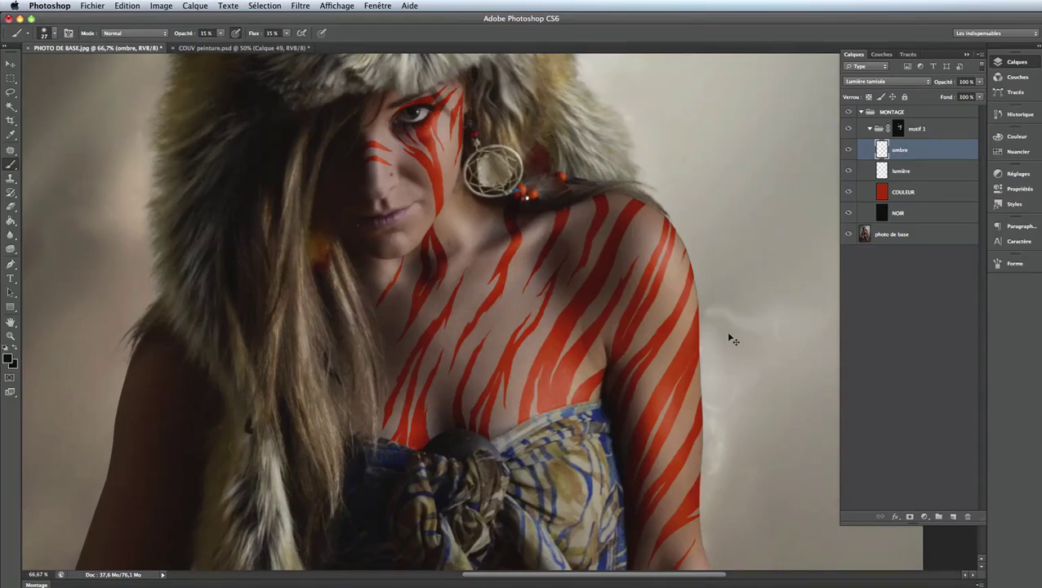
{"action": "key", "text": "ctrl+minus"}
{"action": "key", "text": "ctrl+minus"}
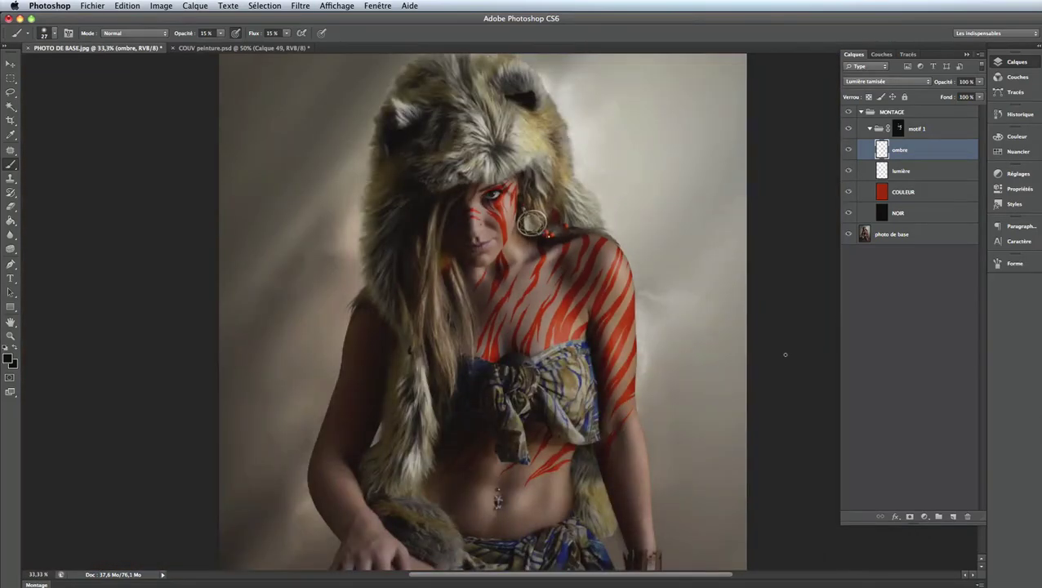
Compare the NOIR layer hidden and shown, leave it visible, then select COULEUR and zoom out.
{"action": "left_click", "coordinate": [906, 212]}
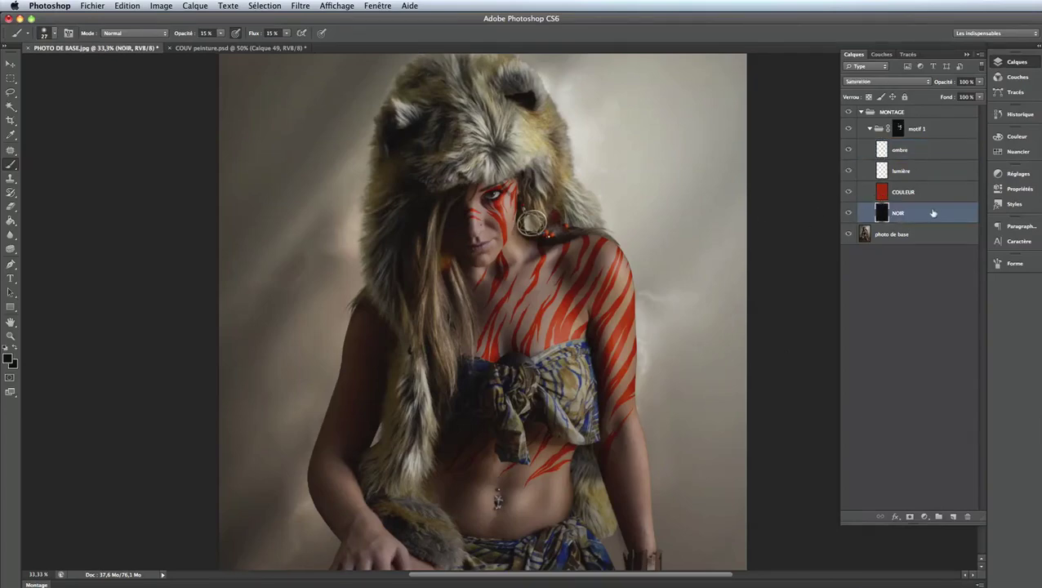
{"action": "left_click", "coordinate": [848, 215]}
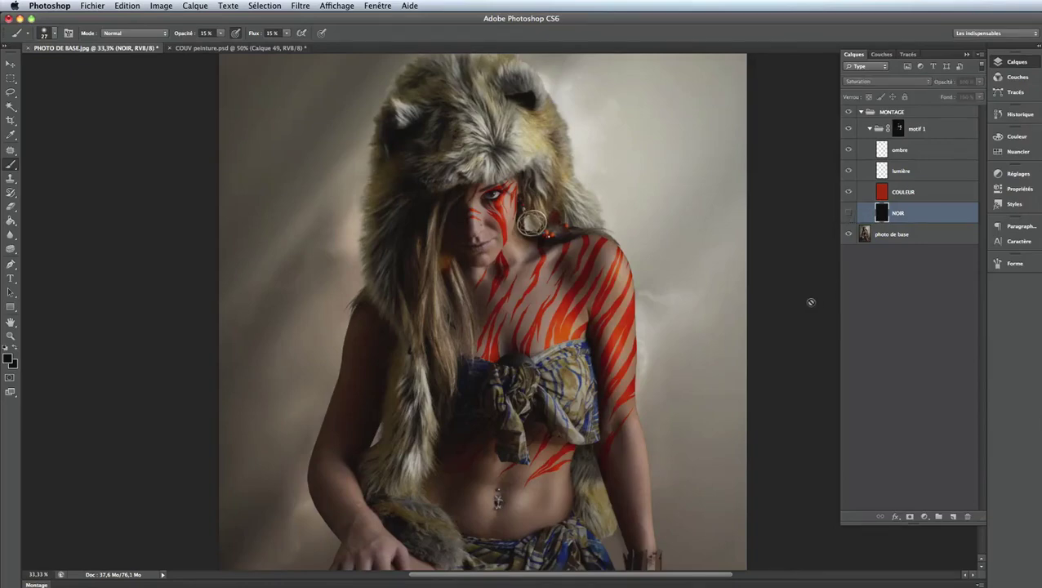
{"action": "key", "text": "ctrl+plus"}
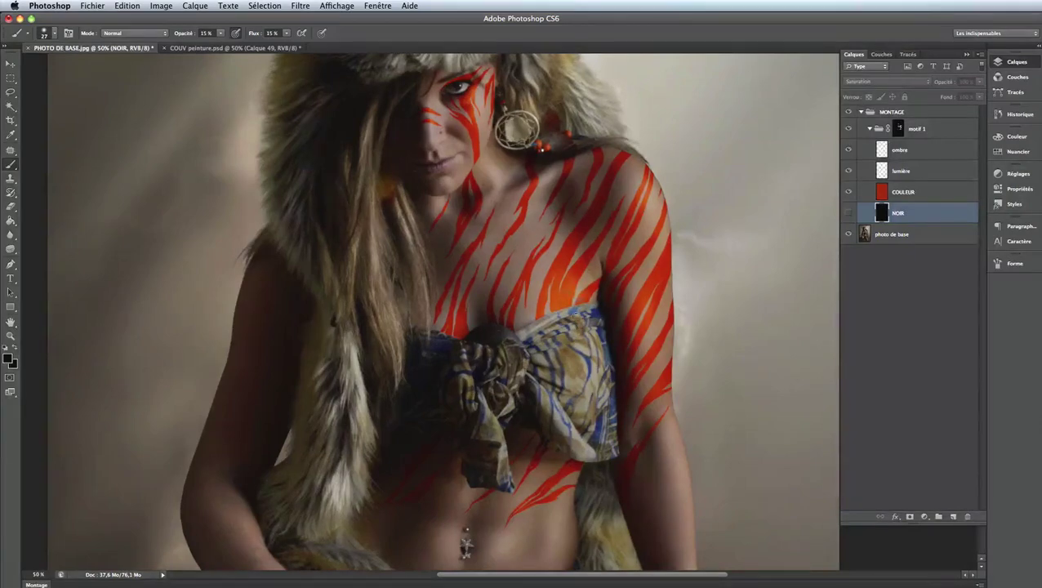
{"action": "left_click", "coordinate": [849, 214]}
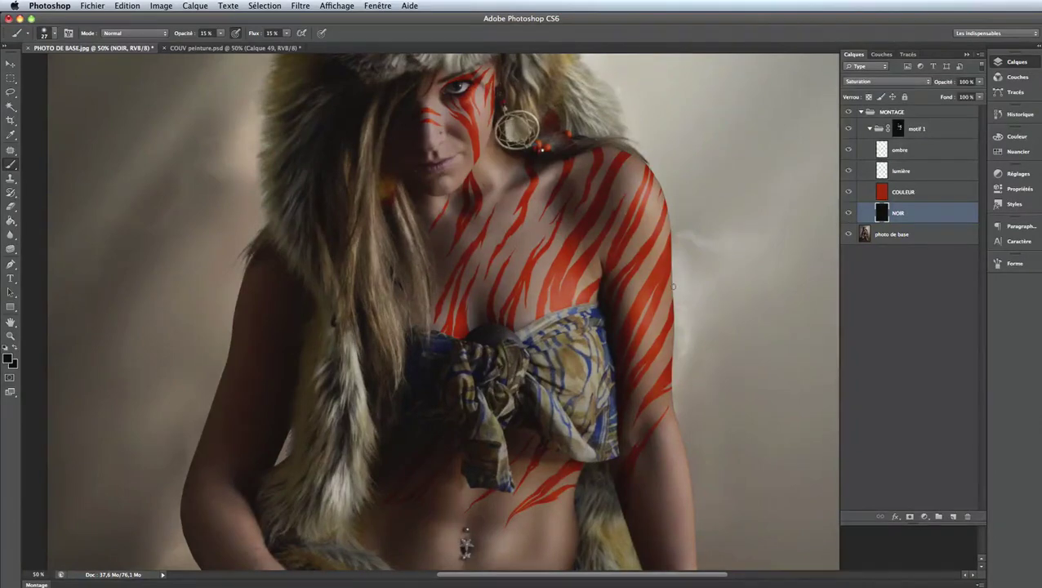
{"action": "left_click_drag", "start_coordinate": [690, 279], "coordinate": [661, 323]}
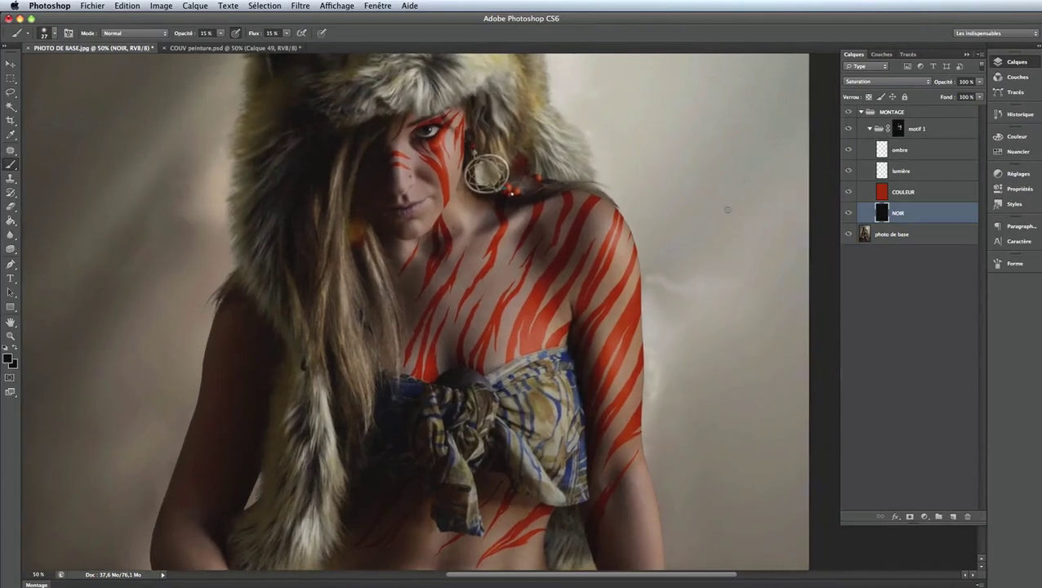
{"action": "left_click", "coordinate": [927, 196]}
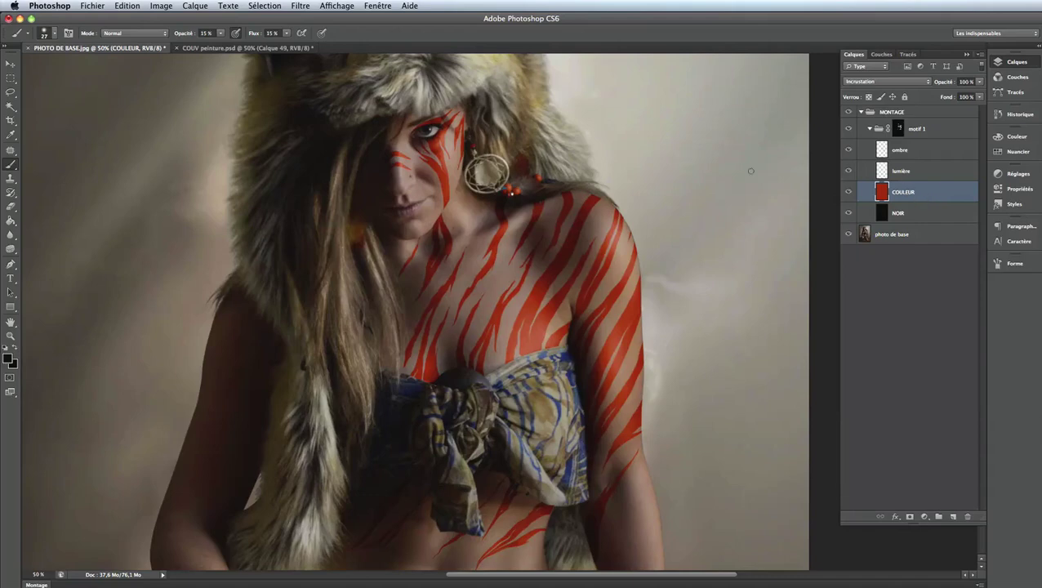
{"action": "key", "text": "ctrl+minus"}
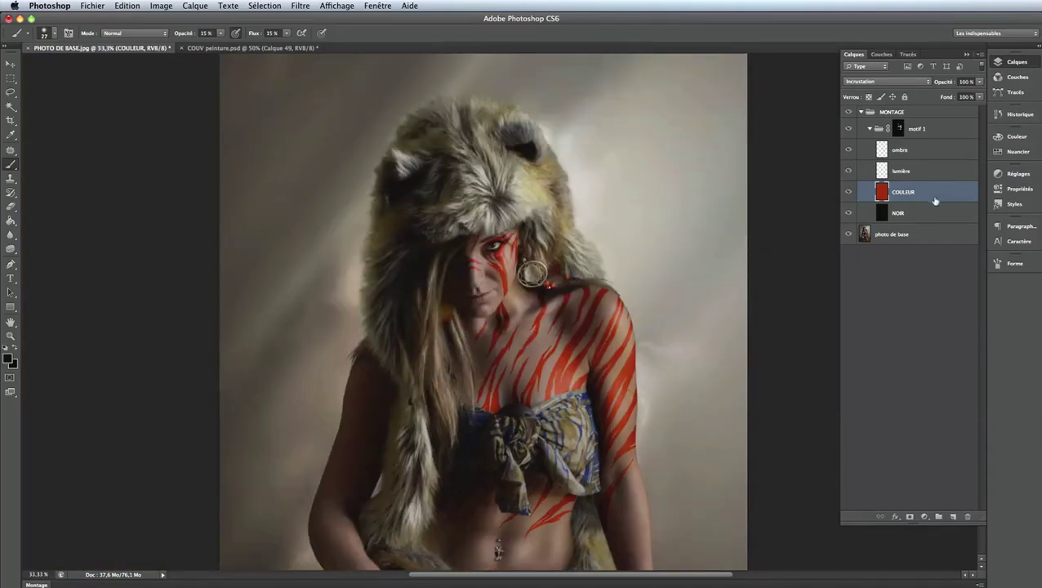
Open Teinte/Saturation and shift the stripe hue through orange and green to teal (+180).
{"action": "left_click", "coordinate": [161, 8]}
{"action": "mouse_move", "coordinate": [188, 40]}
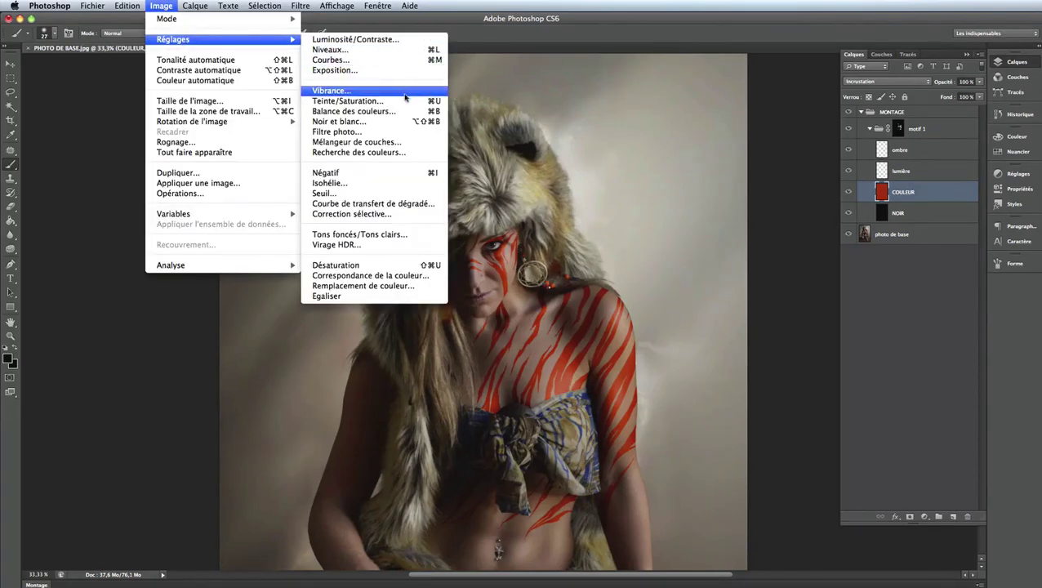
{"action": "left_click", "coordinate": [404, 101]}
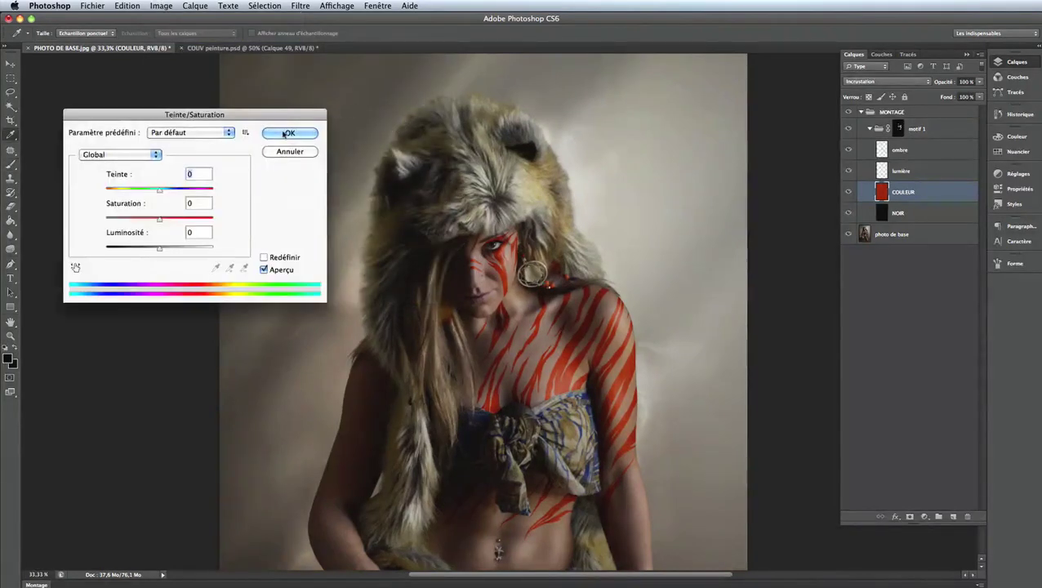
{"action": "left_click_drag", "start_coordinate": [288, 119], "coordinate": [326, 126]}
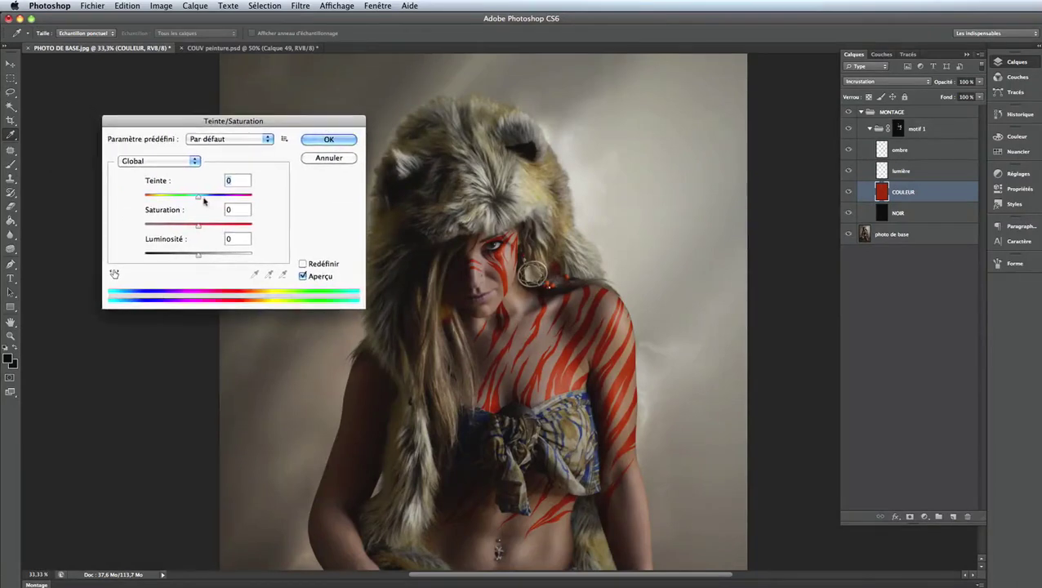
{"action": "left_click_drag", "start_coordinate": [198, 196], "coordinate": [205, 197]}
{"action": "key", "text": "Up"}
{"action": "key", "text": "Up"}
{"action": "key", "text": "Up"}
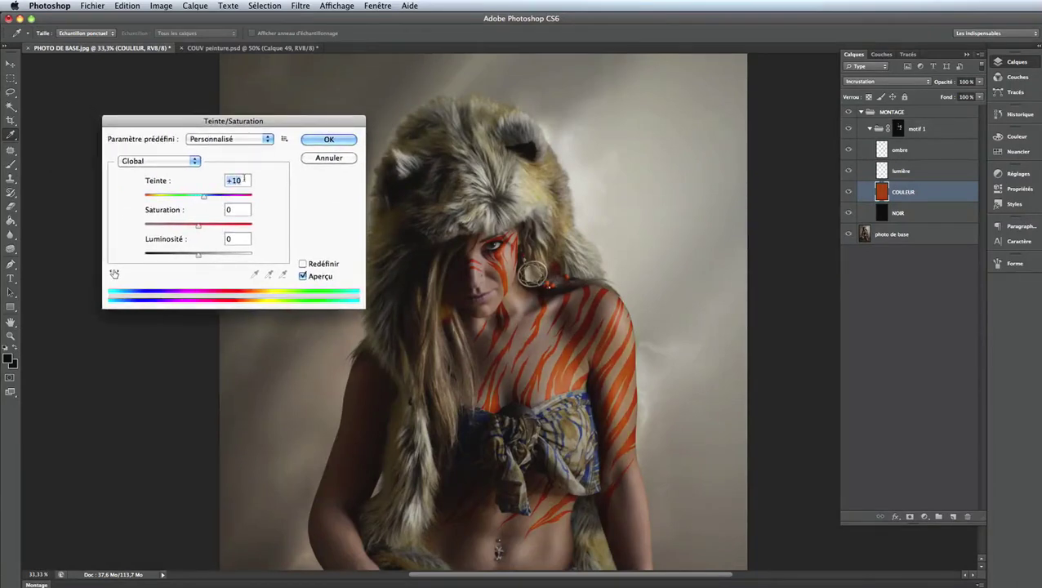
{"action": "key", "text": "Up"}
{"action": "key", "text": "Up"}
{"action": "key", "text": "Up"}
{"action": "key", "text": "Up"}
{"action": "key", "text": "Up"}
{"action": "key", "text": "Up"}
{"action": "key", "text": "shift+Up"}
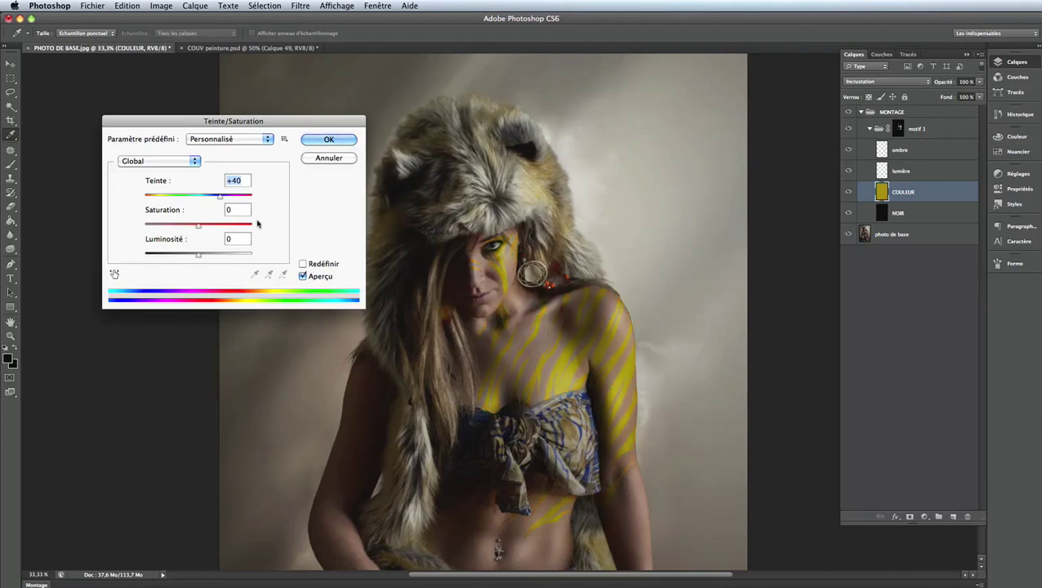
{"action": "key", "text": "shift+Up"}
{"action": "key", "text": "shift+Up"}
{"action": "key", "text": "shift+Up"}
{"action": "key", "text": "shift+Up"}
{"action": "left_click_drag", "start_coordinate": [231, 196], "coordinate": [254, 202]}
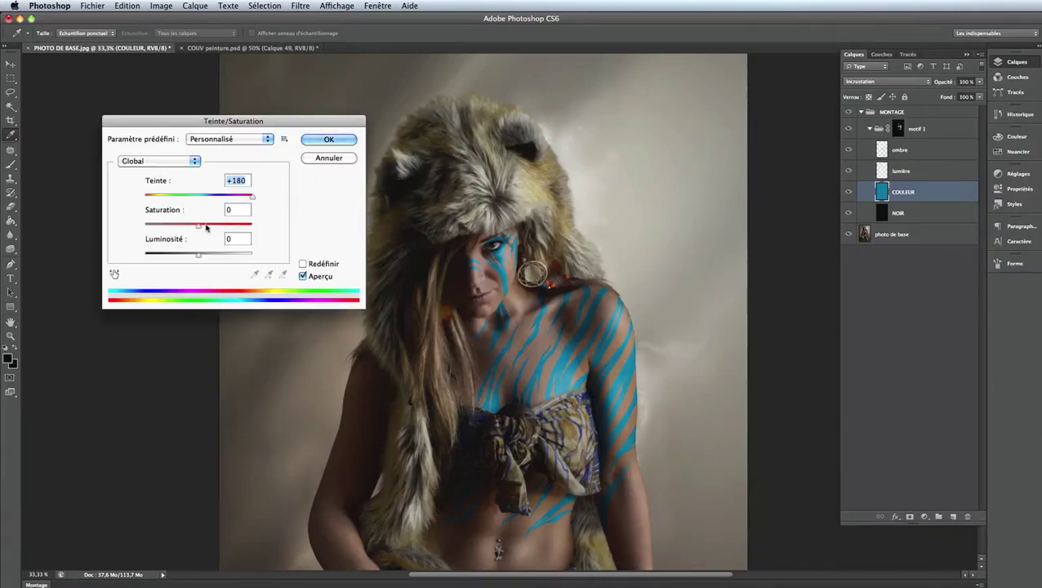
Lower Saturation and Luminosité (-53) to make the teal stripes dark and muted.
{"action": "left_click_drag", "start_coordinate": [205, 224], "coordinate": [217, 223]}
{"action": "left_click", "coordinate": [175, 224]}
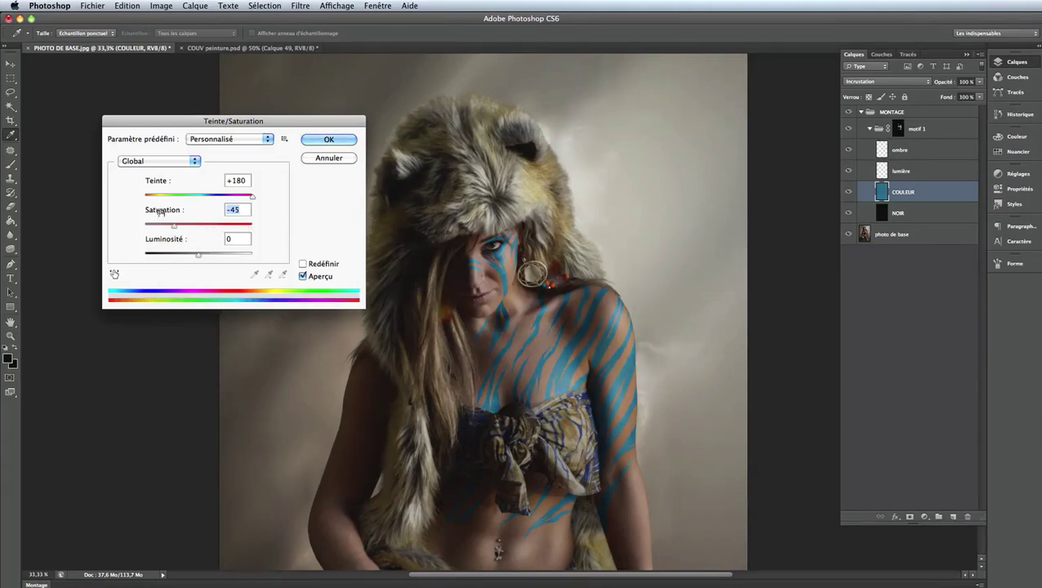
{"action": "left_click_drag", "start_coordinate": [167, 223], "coordinate": [105, 225]}
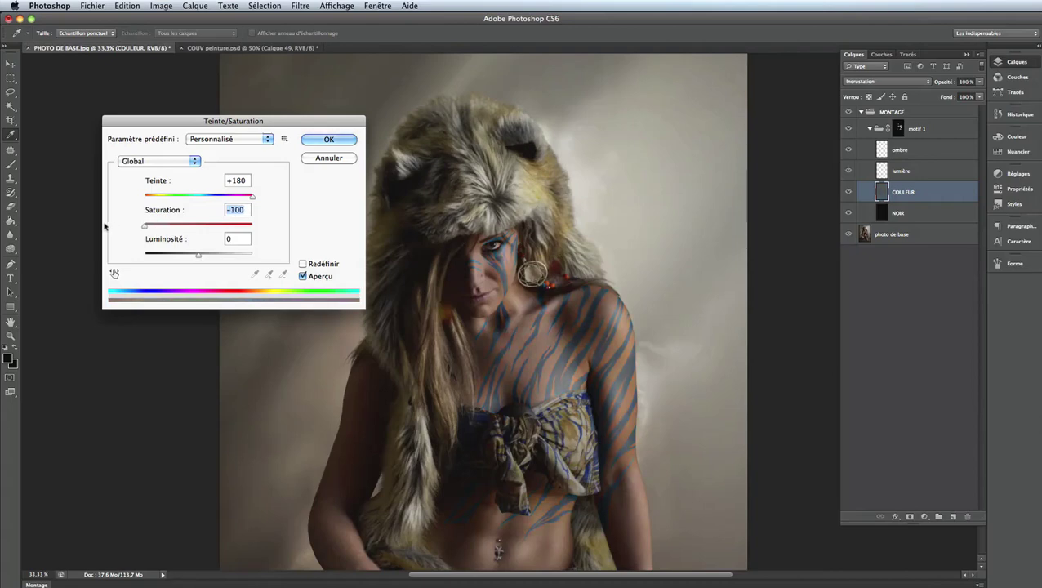
{"action": "left_click_drag", "start_coordinate": [168, 226], "coordinate": [187, 225]}
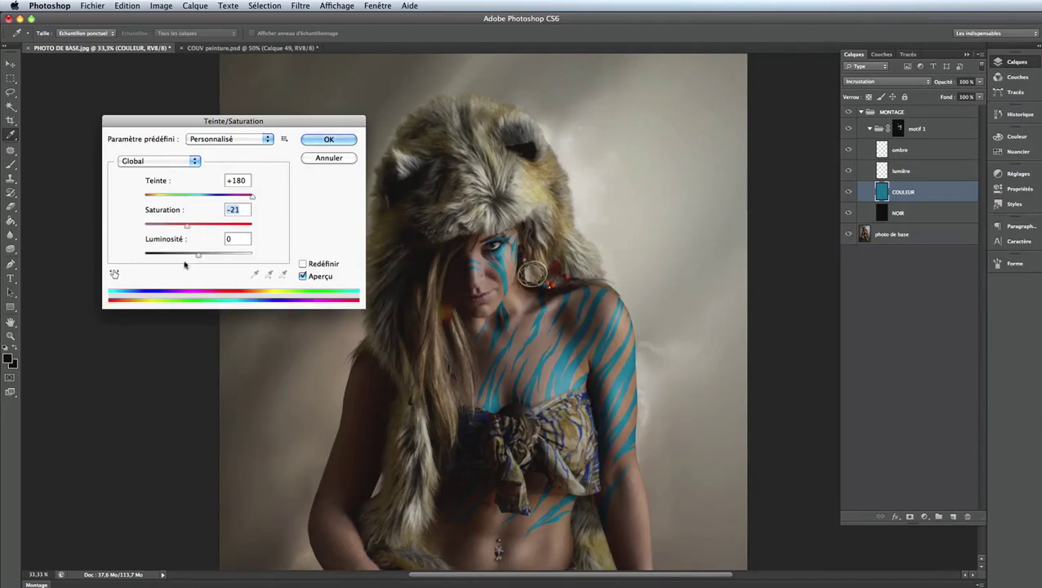
{"action": "key", "text": "ctrl+plus"}
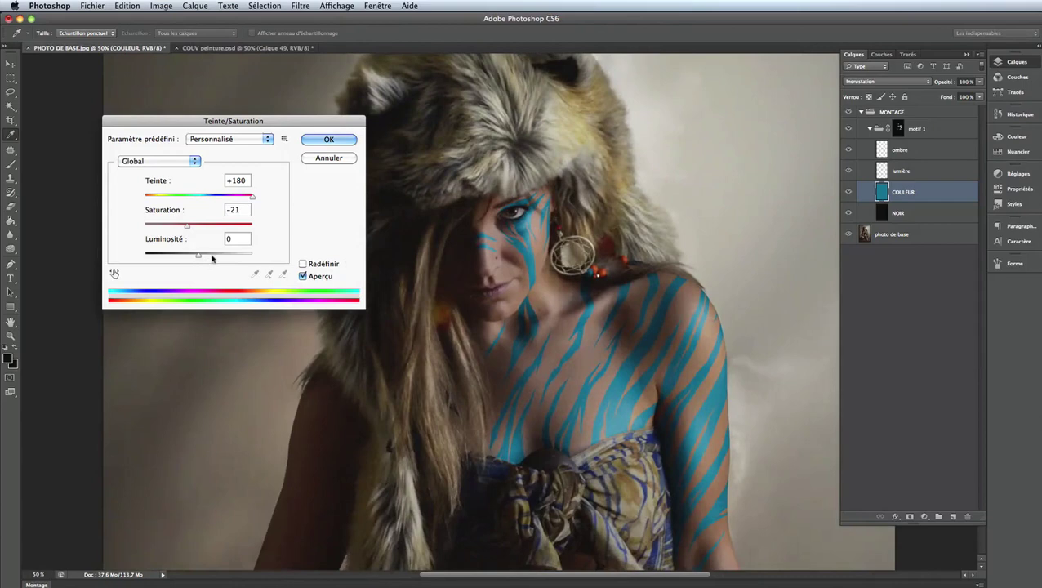
{"action": "mouse_move", "coordinate": [199, 254]}
{"action": "left_mouse_down"}
{"action": "mouse_move", "coordinate": [230, 255]}
{"action": "mouse_move", "coordinate": [170, 254]}
{"action": "left_mouse_up"}
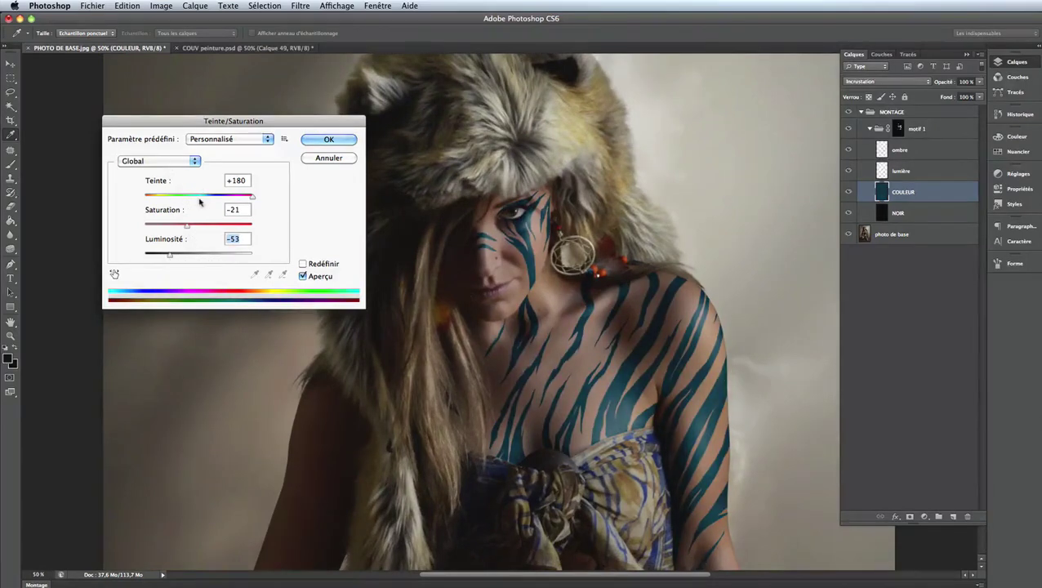
{"action": "left_click_drag", "start_coordinate": [186, 222], "coordinate": [114, 222]}
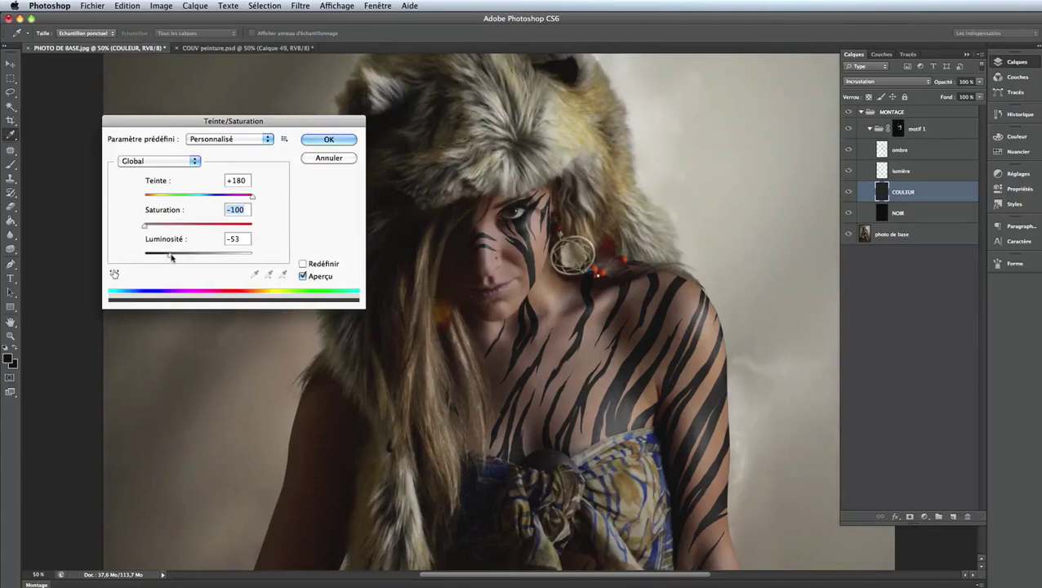
Drop Luminosité to turn the stripes black, then lighten them slightly in steps.
{"action": "left_click_drag", "start_coordinate": [170, 256], "coordinate": [139, 257]}
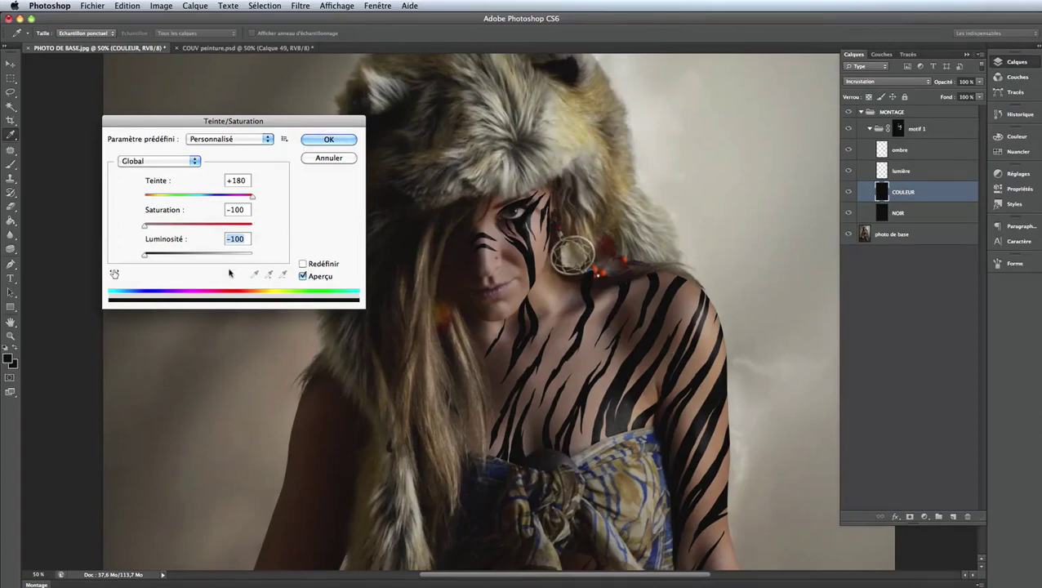
{"action": "key", "text": "shift+Up"}
{"action": "key", "text": "shift+Up"}
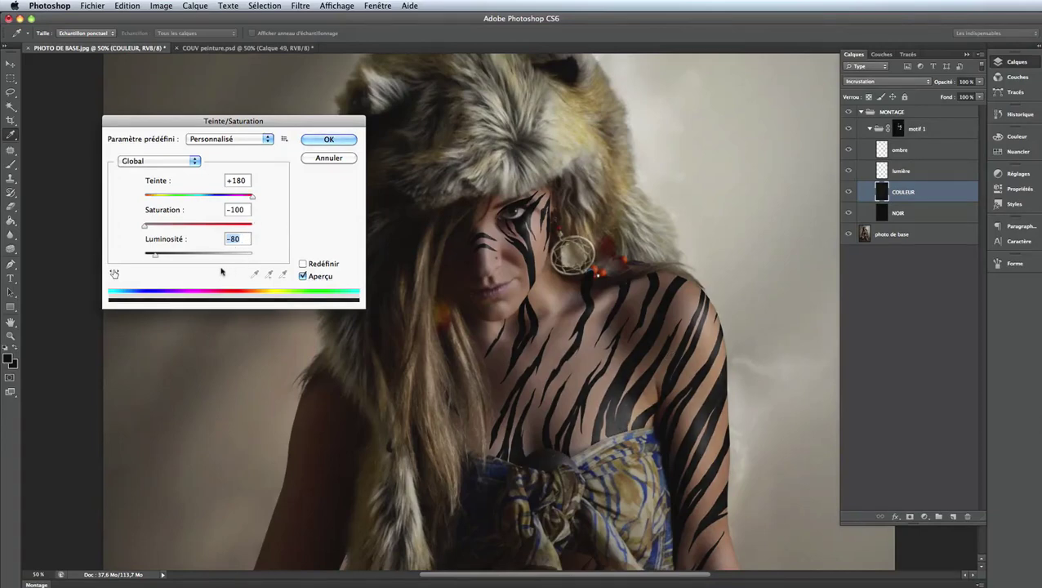
{"action": "key", "text": "shift+Up"}
{"action": "key", "text": "shift+Up"}
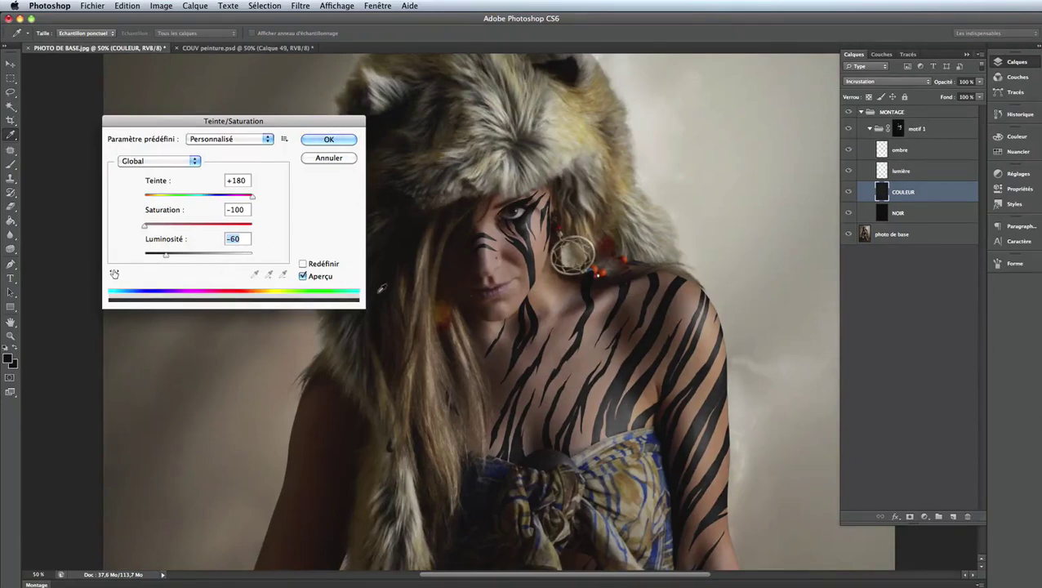
{"action": "key", "text": "shift+Up"}
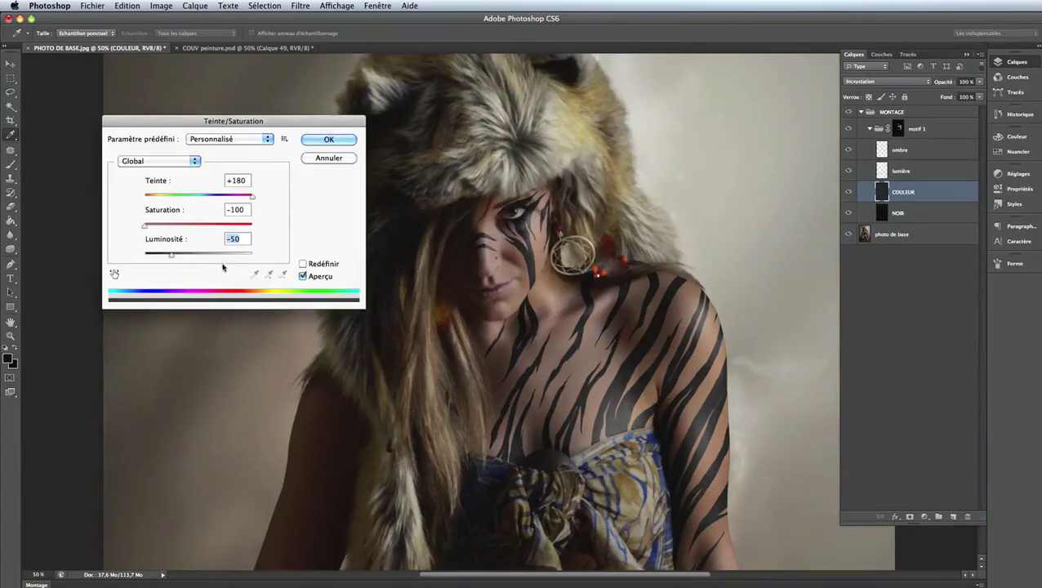
Push Luminosité to white, then lower it through +60 until the stripes are grey.
{"action": "left_click_drag", "start_coordinate": [227, 254], "coordinate": [258, 255]}
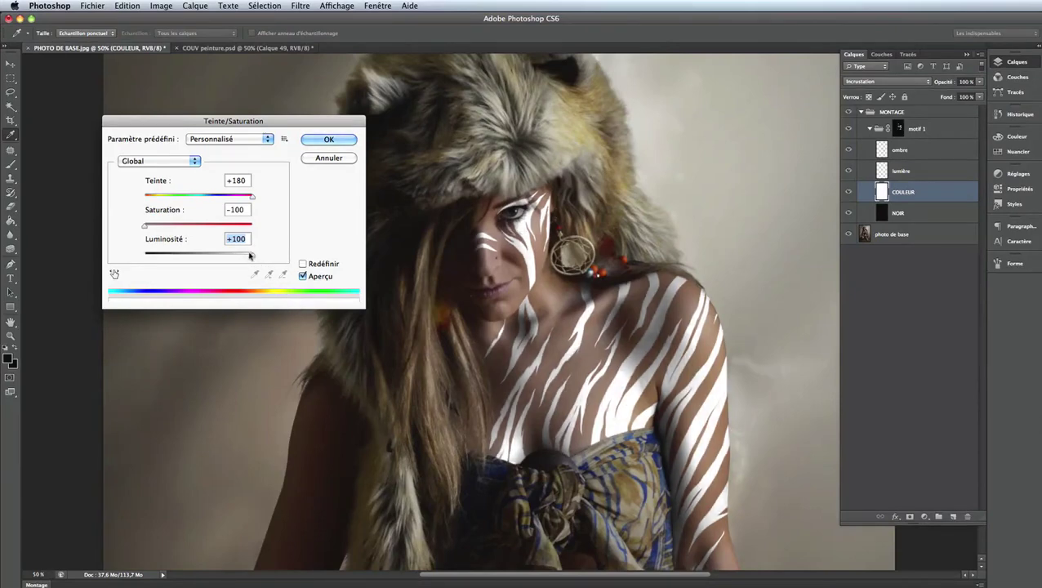
{"action": "left_click_drag", "start_coordinate": [250, 255], "coordinate": [243, 255]}
{"action": "key", "text": "shift+Down"}
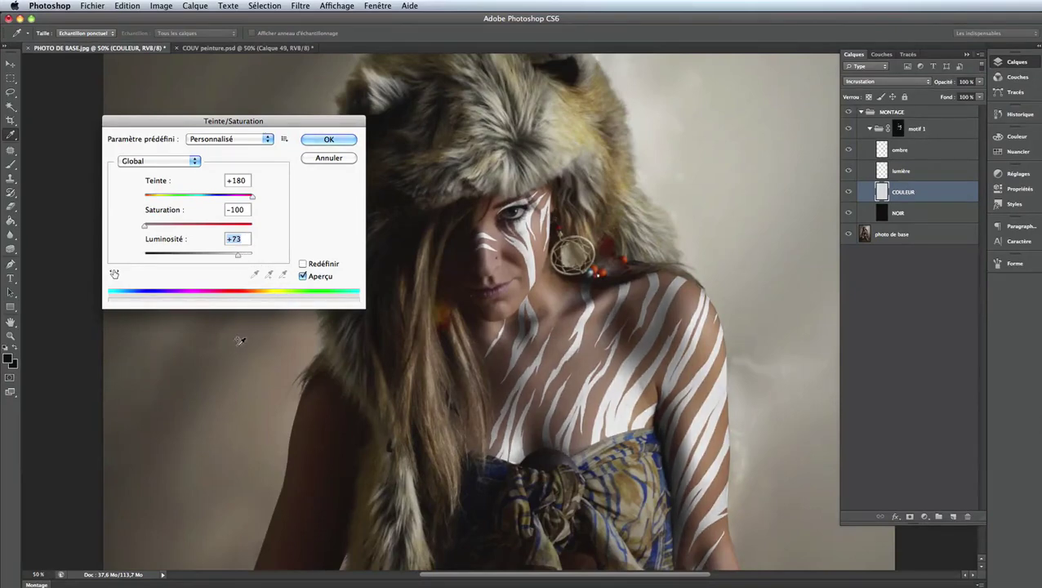
{"action": "key", "text": "shift+Down"}
{"action": "key", "text": "Down"}
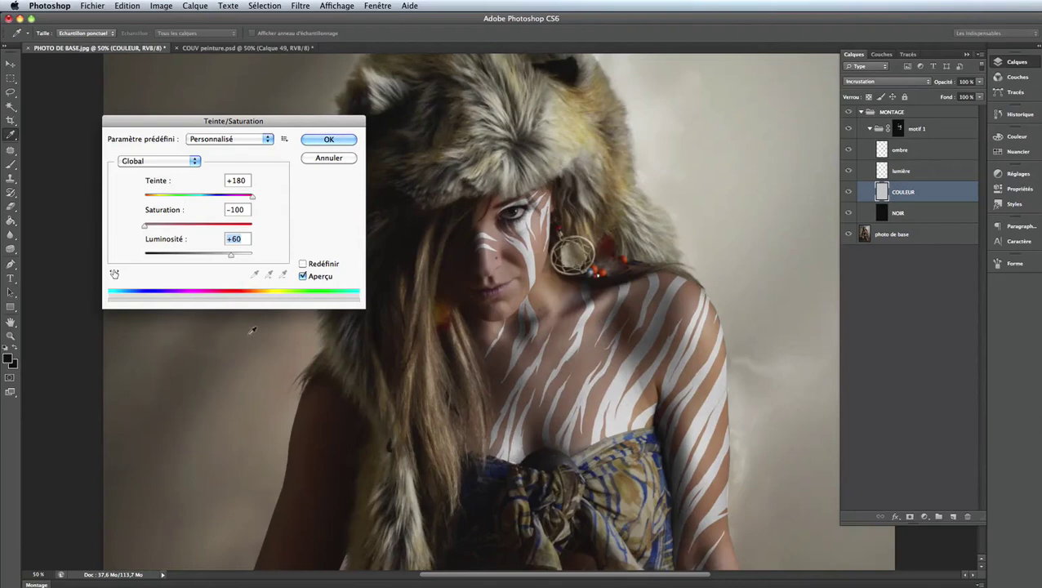
{"action": "key", "text": "super+minus"}
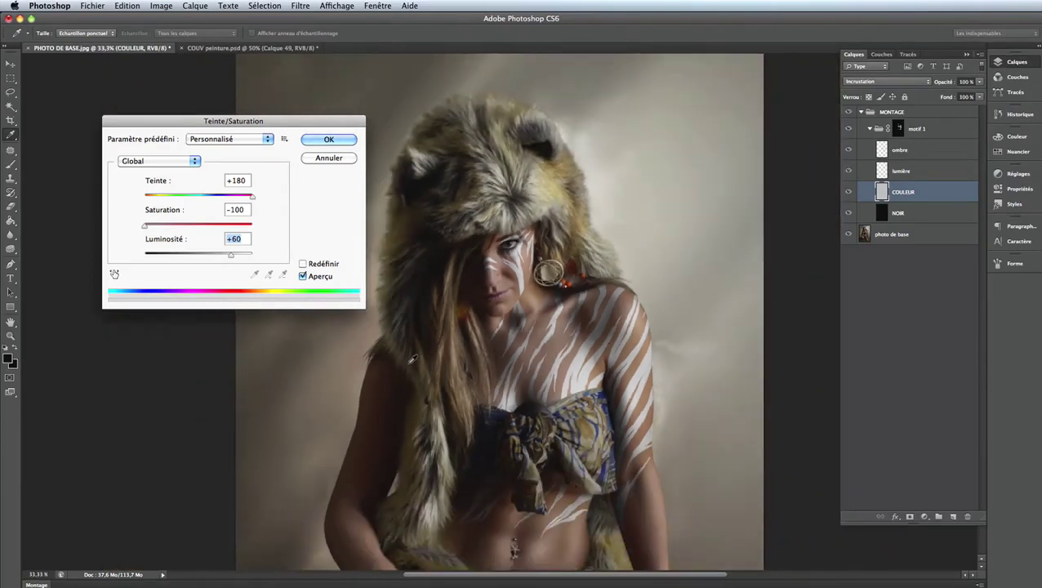
{"action": "left_click_drag", "start_coordinate": [207, 255], "coordinate": [203, 255]}
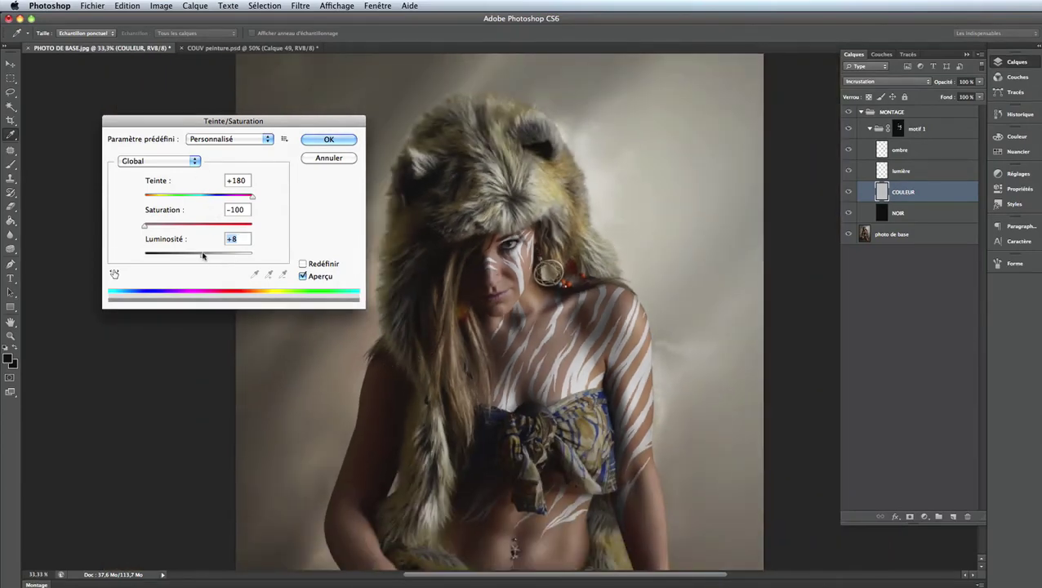
{"action": "key", "text": "Down"}
{"action": "key", "text": "Down"}
{"action": "key", "text": "Down"}
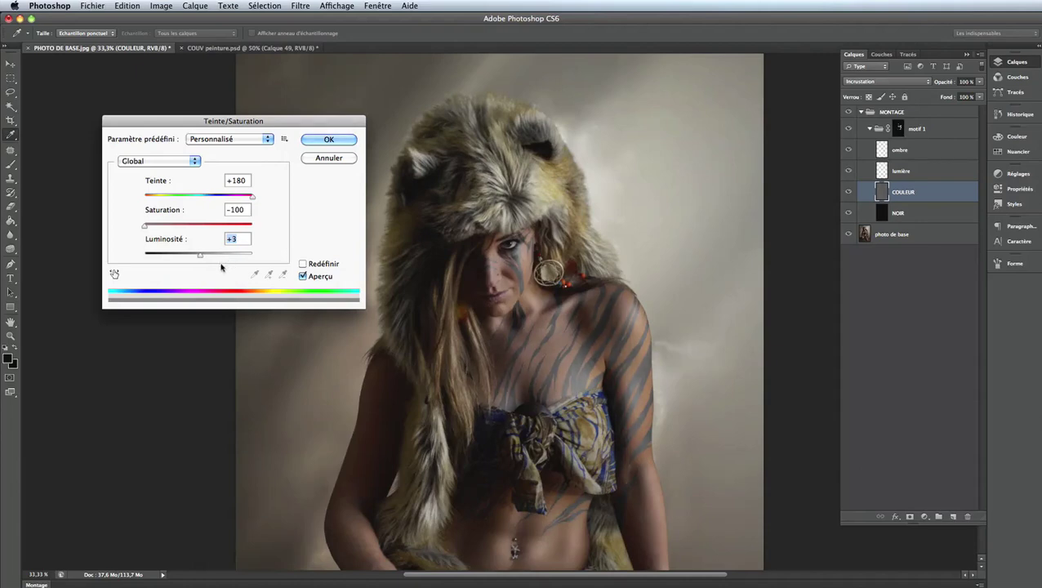
Tune Teinte to about -175, Saturation -27, Luminosité -5 for blue stripes and apply.
{"action": "type", "text": "0"}
{"action": "left_click", "coordinate": [171, 225]}
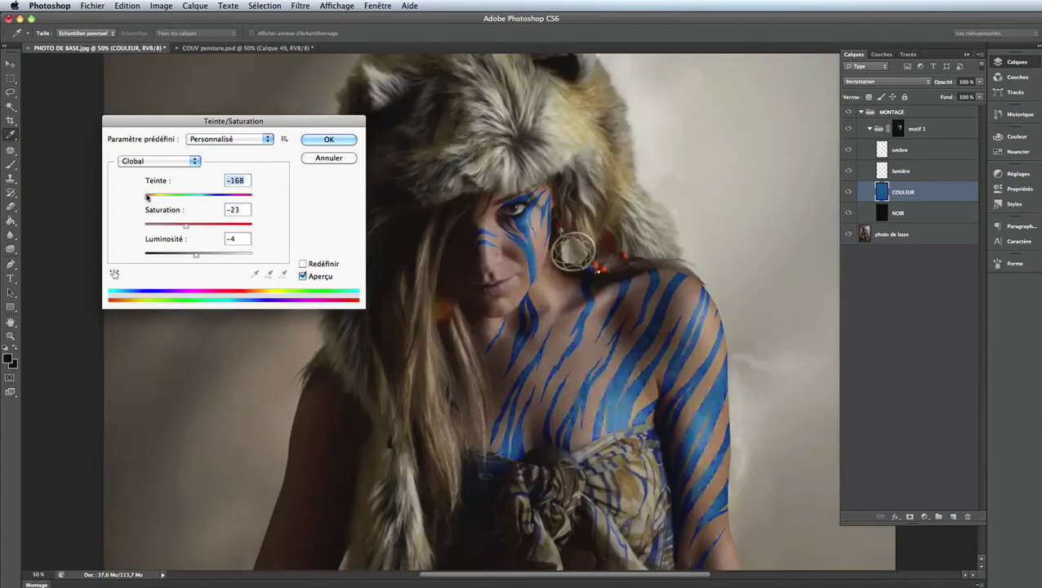
{"action": "key", "text": "Up"}
{"action": "key", "text": "Up"}
{"action": "key", "text": "Up"}
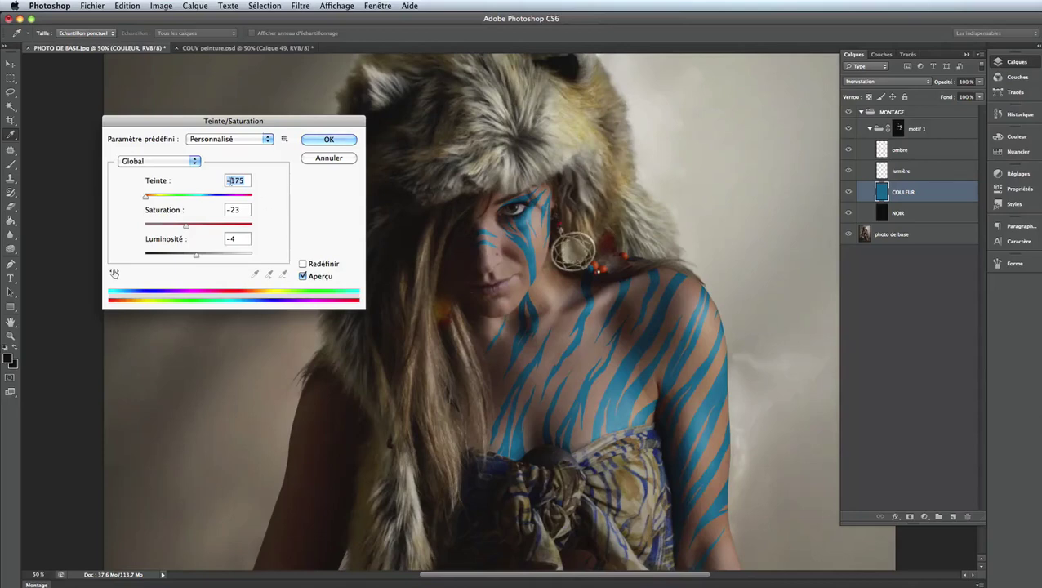
{"action": "left_click", "coordinate": [245, 210]}
{"action": "key", "text": "Down"}
{"action": "key", "text": "Down"}
{"action": "key", "text": "Down"}
{"action": "left_click", "coordinate": [238, 237]}
{"action": "key", "text": "Down"}
{"action": "left_click", "coordinate": [328, 140]}
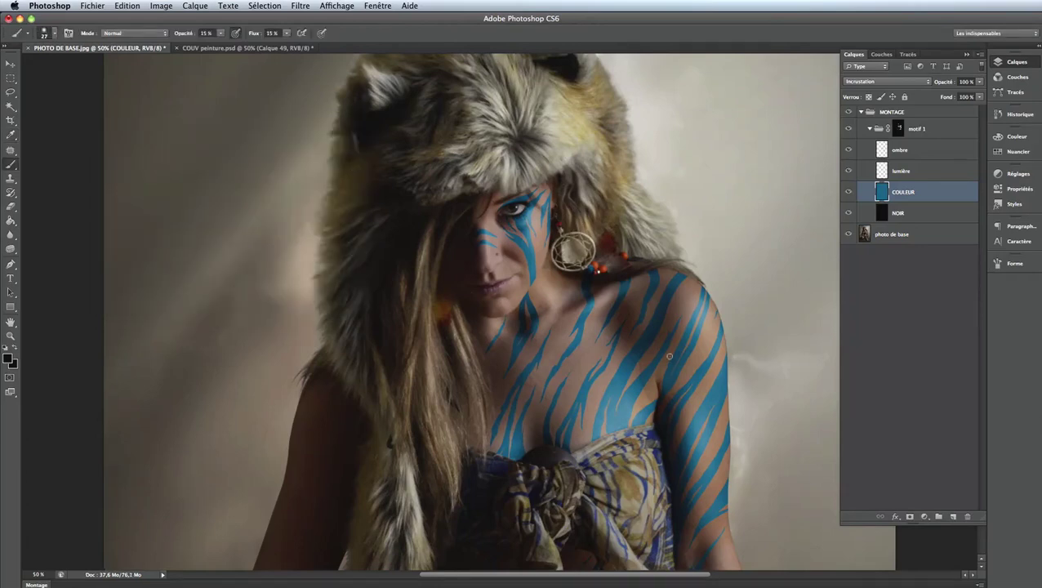